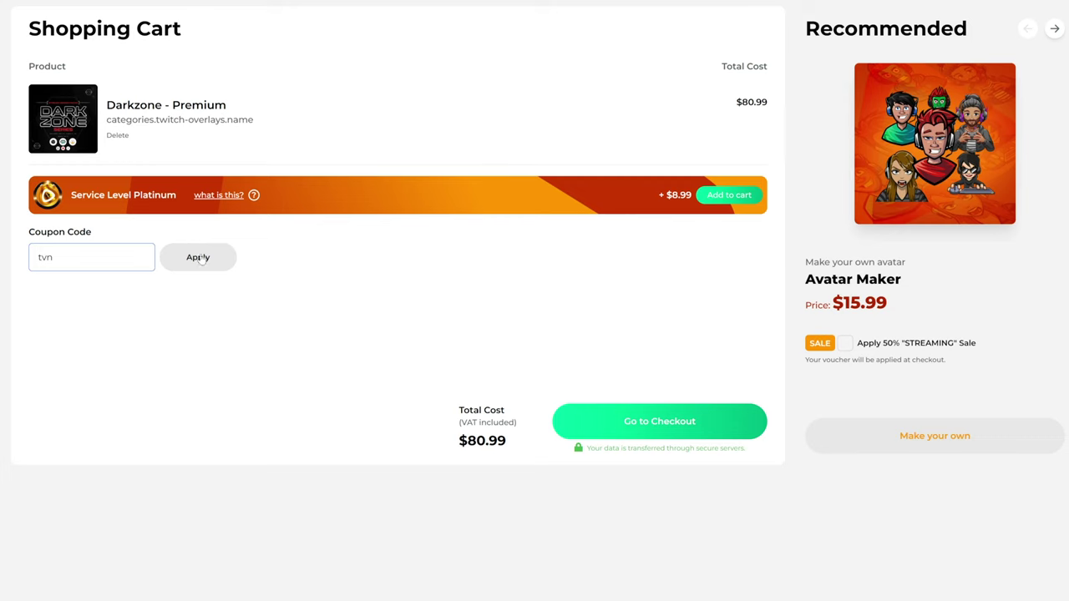
left_click(202, 265)
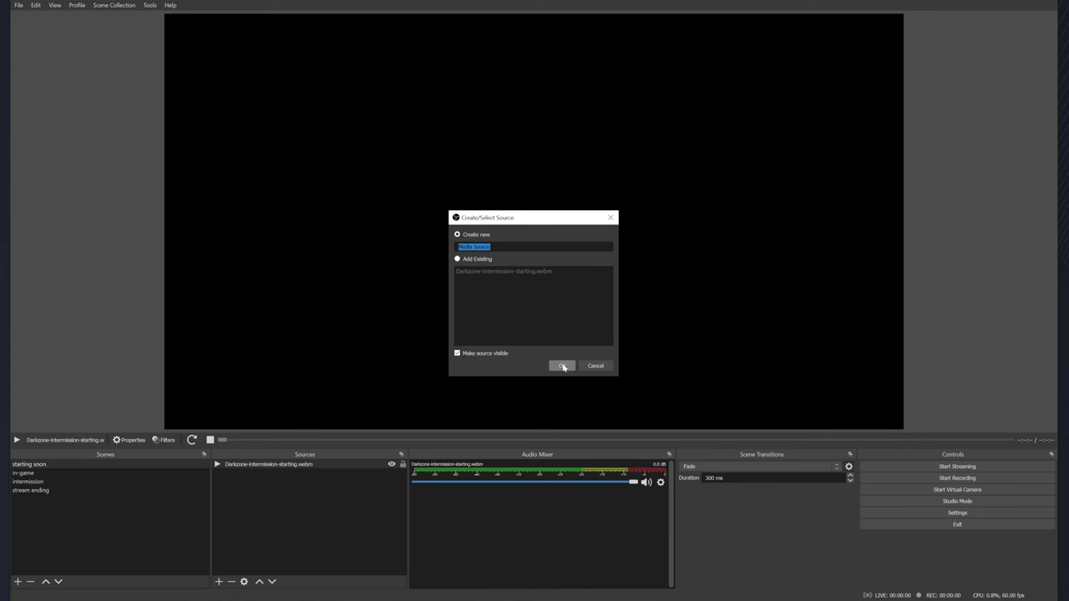
left_click(558, 365)
left_click(651, 429)
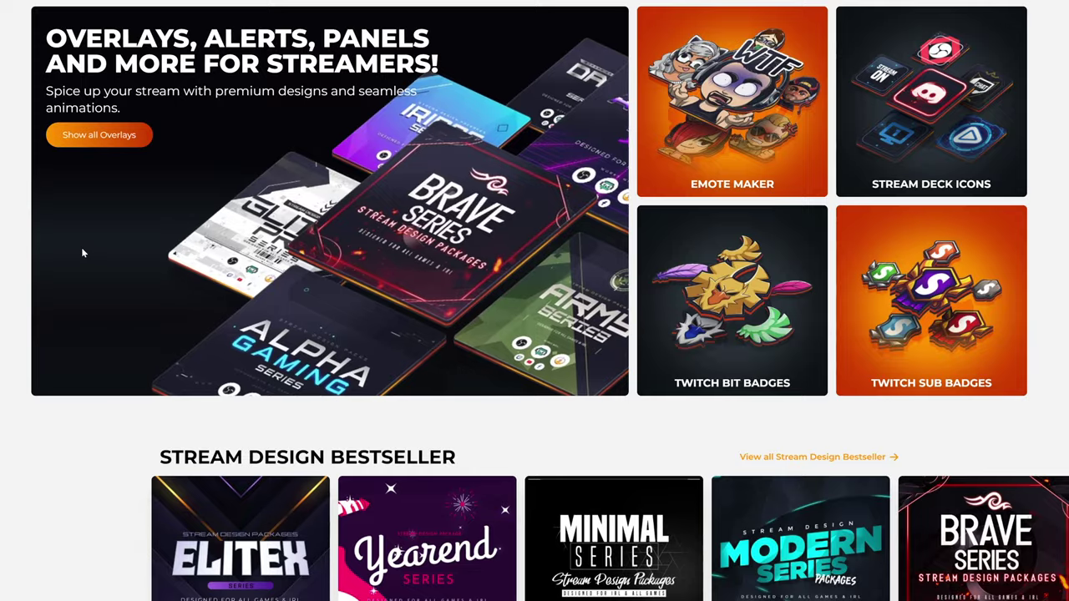
Look through the OWN3D homepage's stream design bestsellers, subscriber emotes and stream alerts
scroll(81, 247, "down", 10)
scroll(259, 298, "up", 4)
scroll(258, 298, "up", 8)
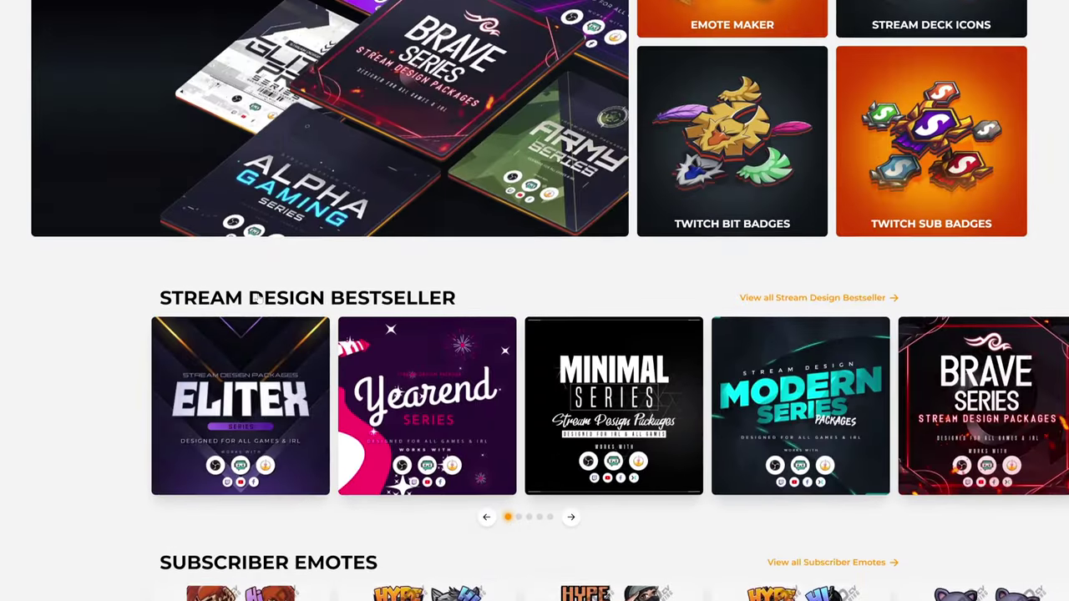
scroll(197, 209, "down", 10)
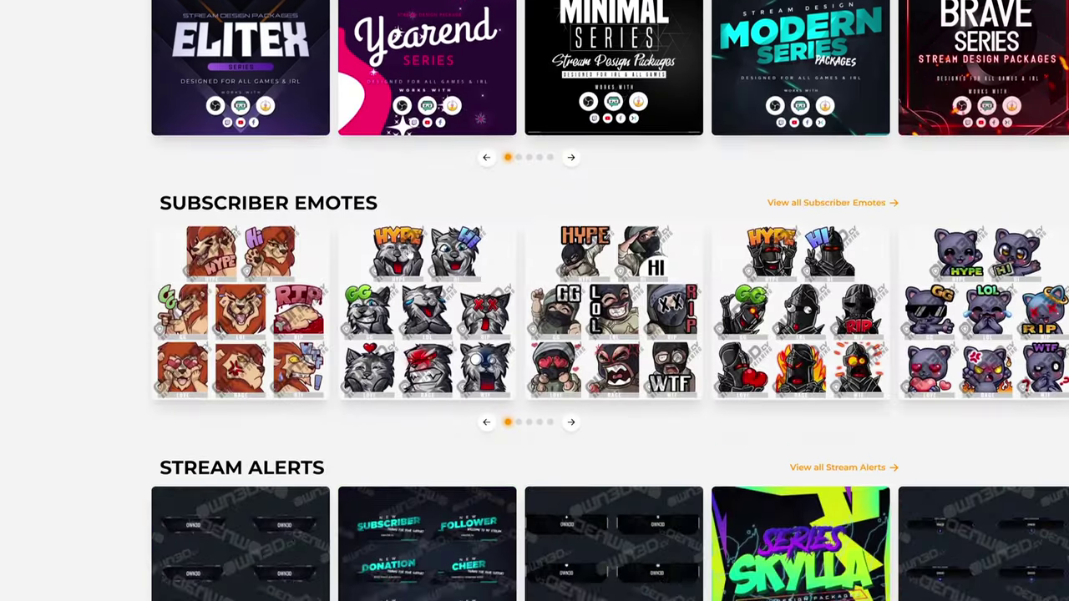
scroll(447, 292, "up", 10)
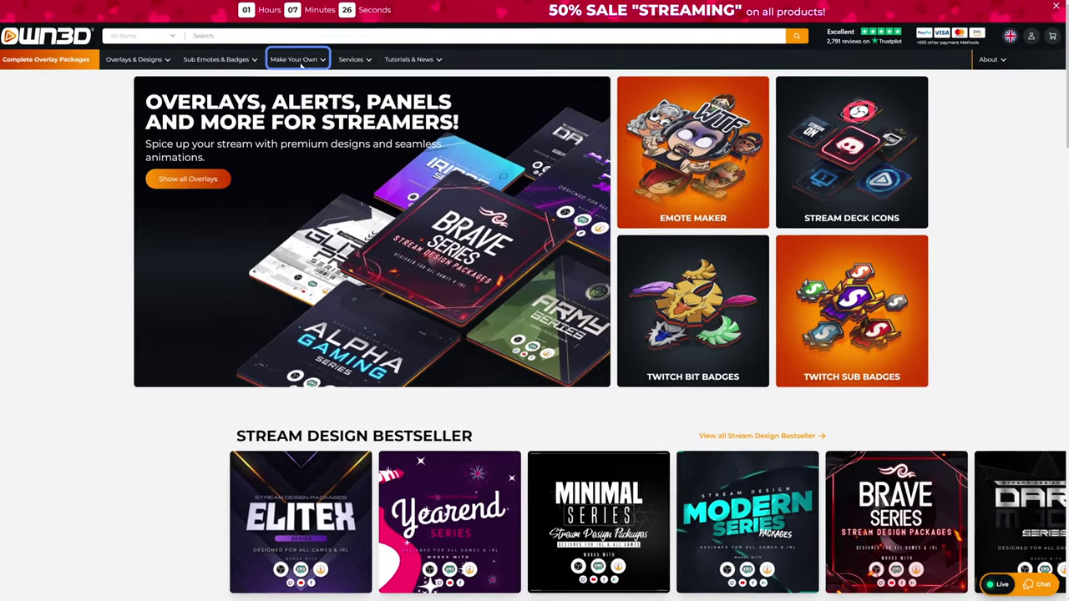
Open the Emote Maker for creating individual sub emotes and choose the male_v2 character
left_click(301, 64)
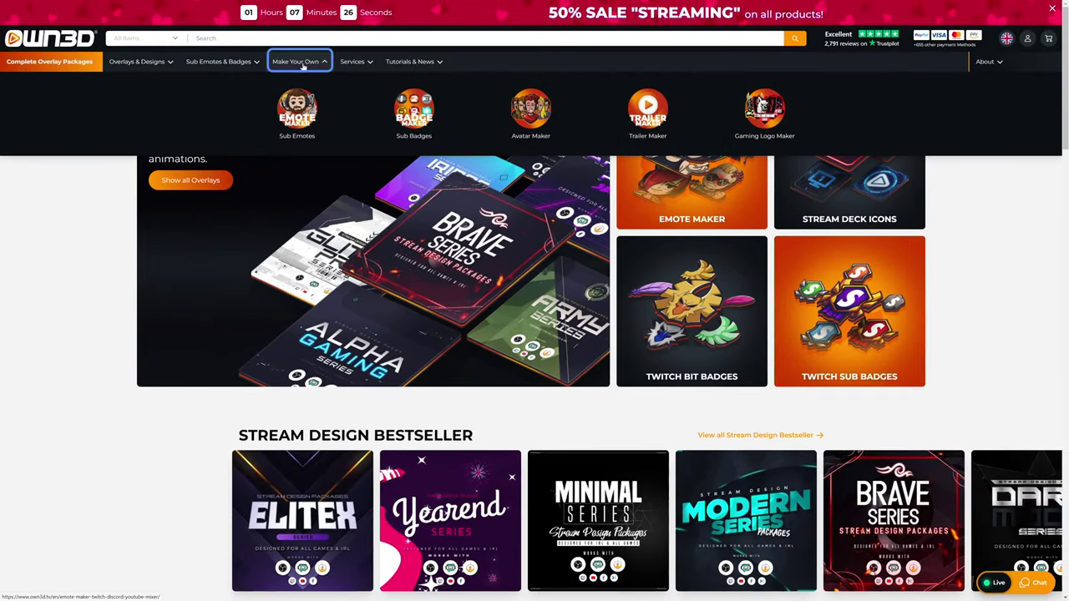
left_click(296, 109)
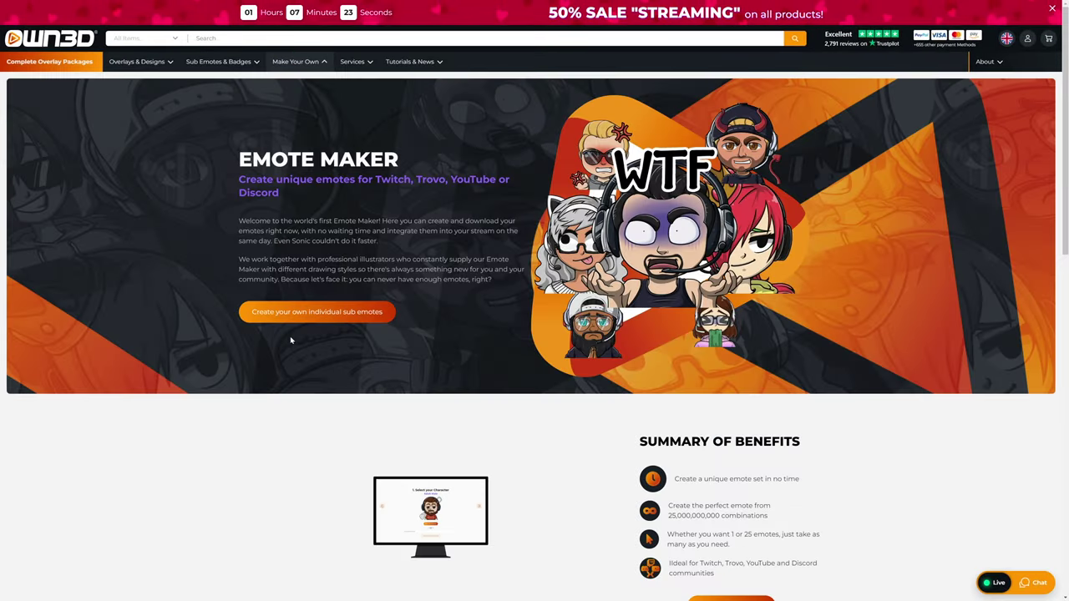
left_click(303, 312)
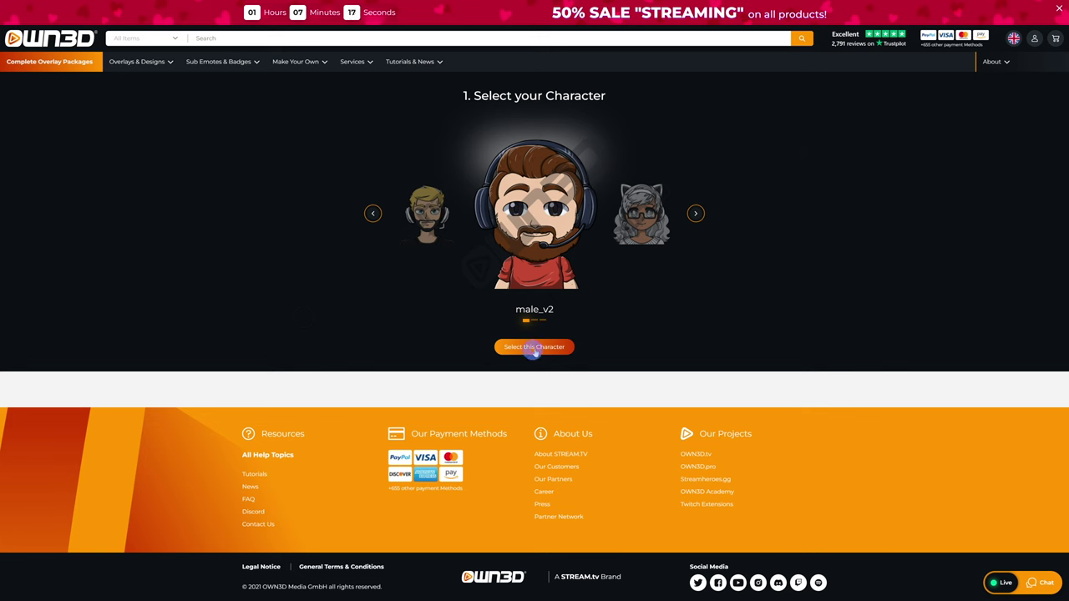
left_click(534, 349)
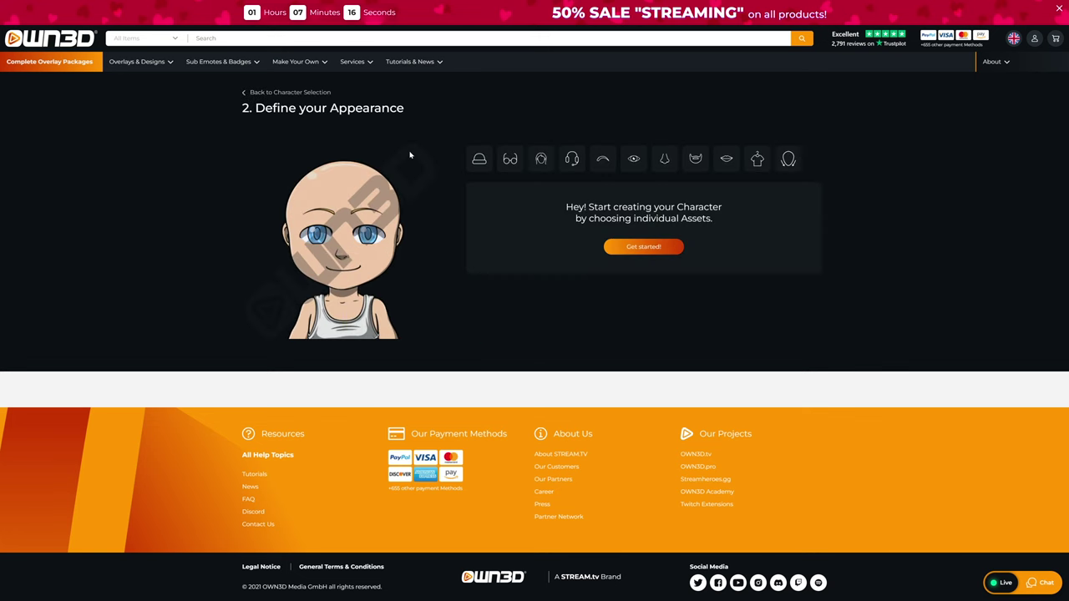
View the headset assets for the character, then generate the emotes and look through the standard emotes
left_click(567, 160)
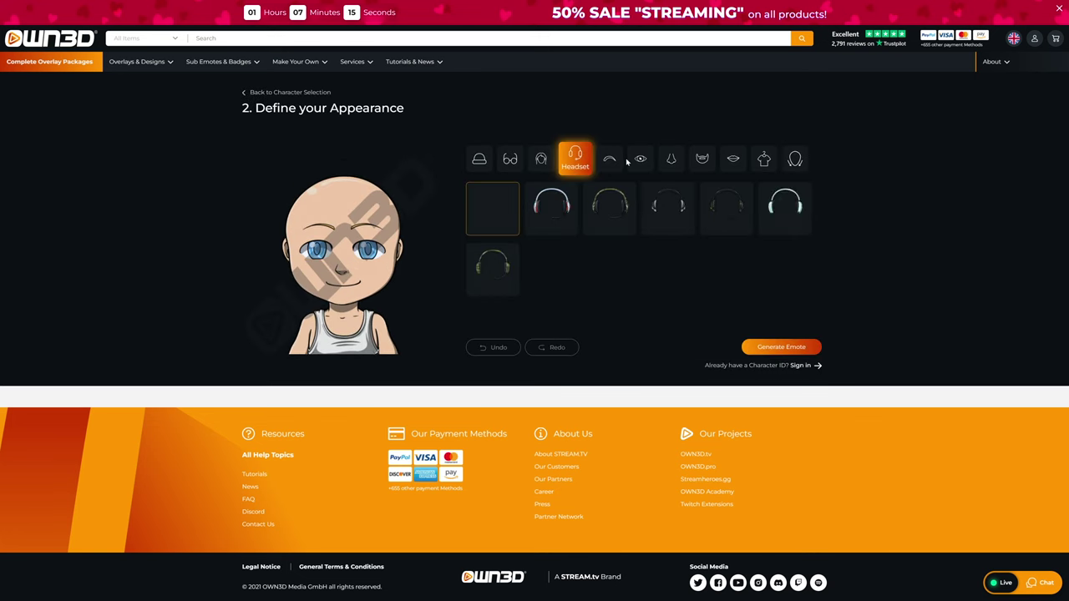
left_click(792, 347)
scroll(357, 244, "down", 15)
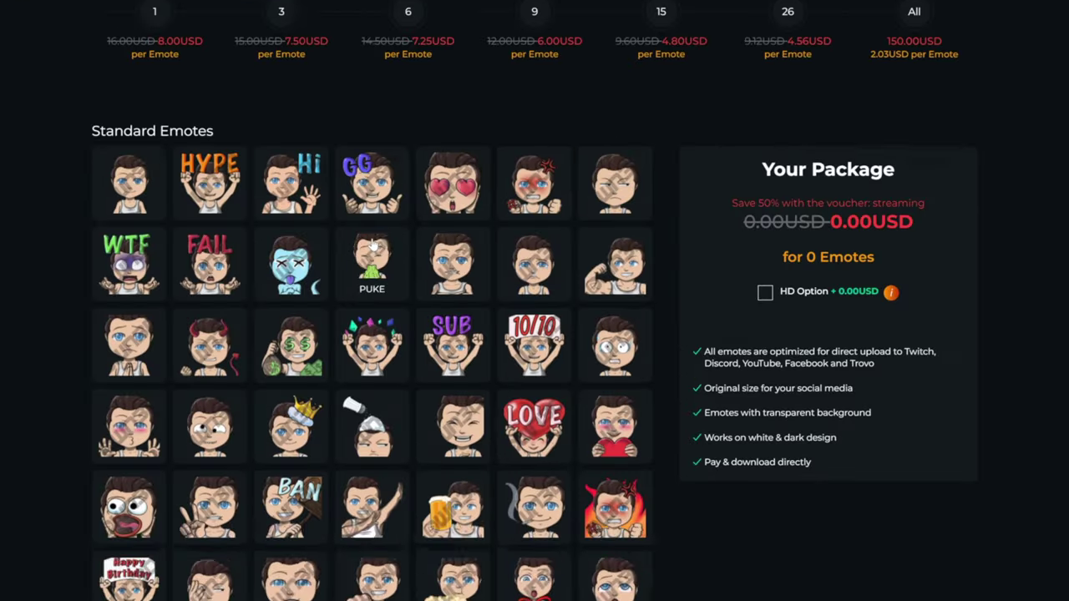
scroll(507, 582, "up", 15)
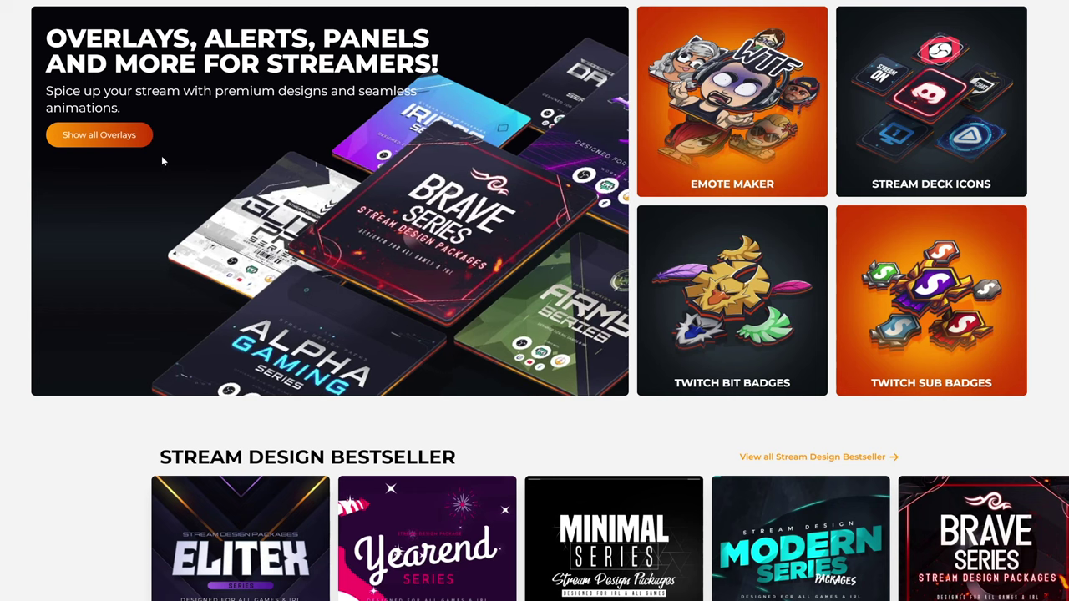
Browse the full overlays catalogue and examine the Darkzone Complete Package Series page
left_click(113, 140)
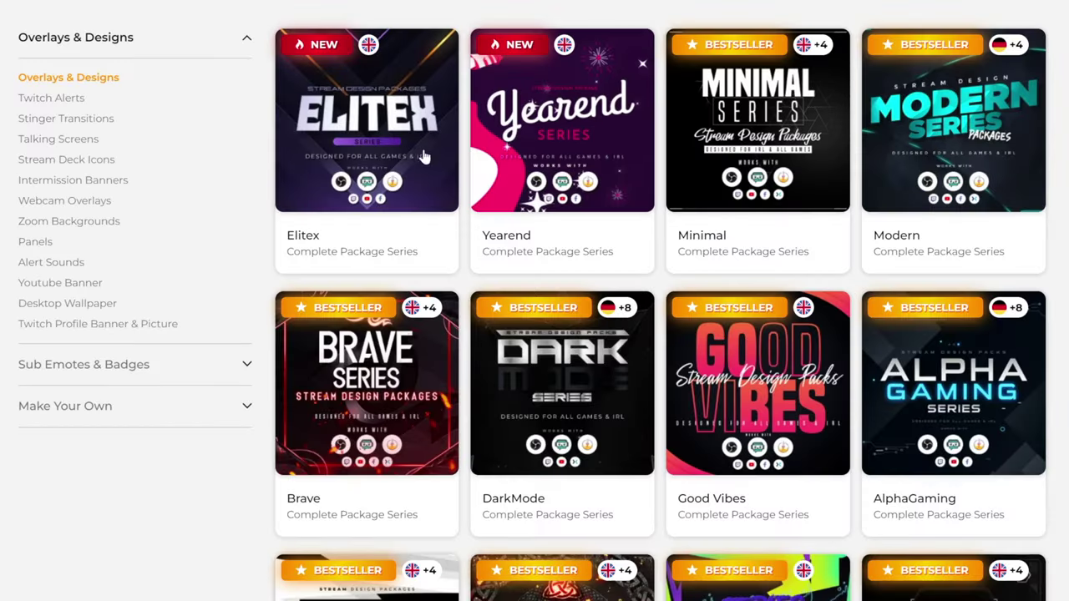
scroll(424, 156, "down", 4)
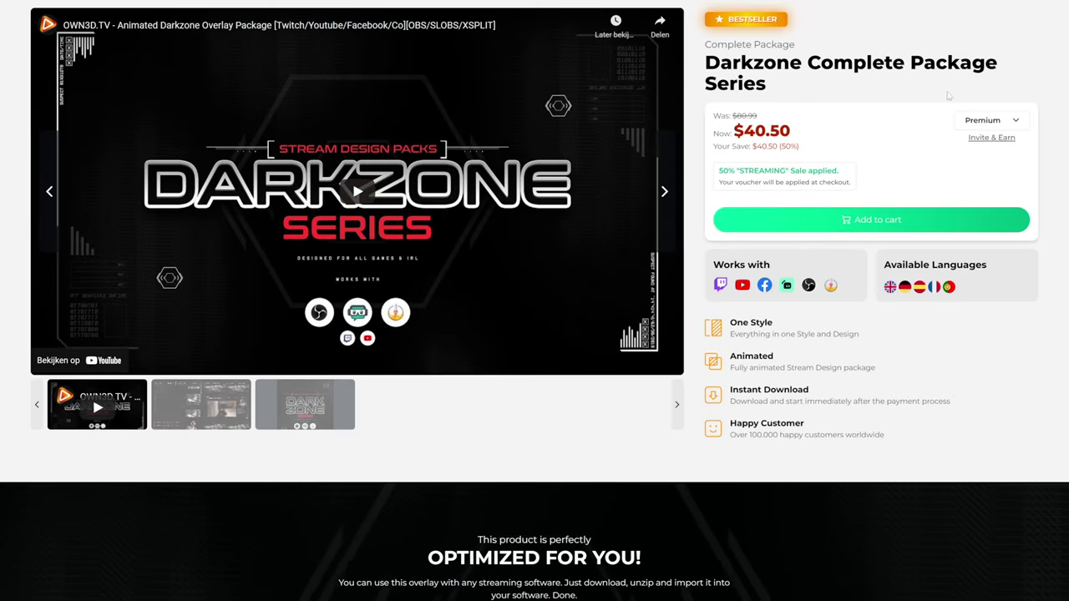
triple_click(809, 88)
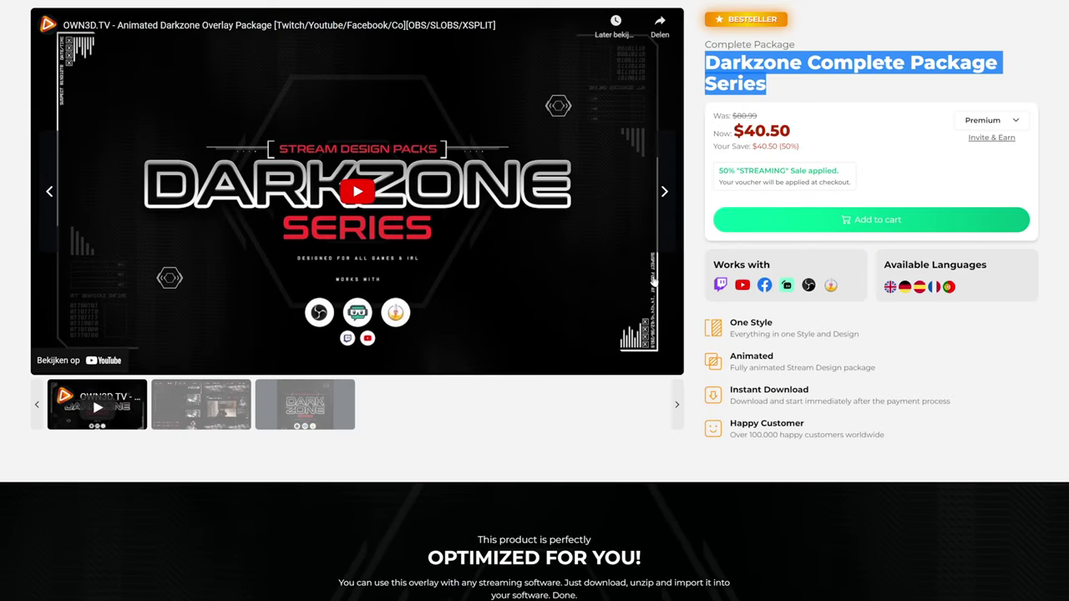
scroll(735, 289, "down", 10)
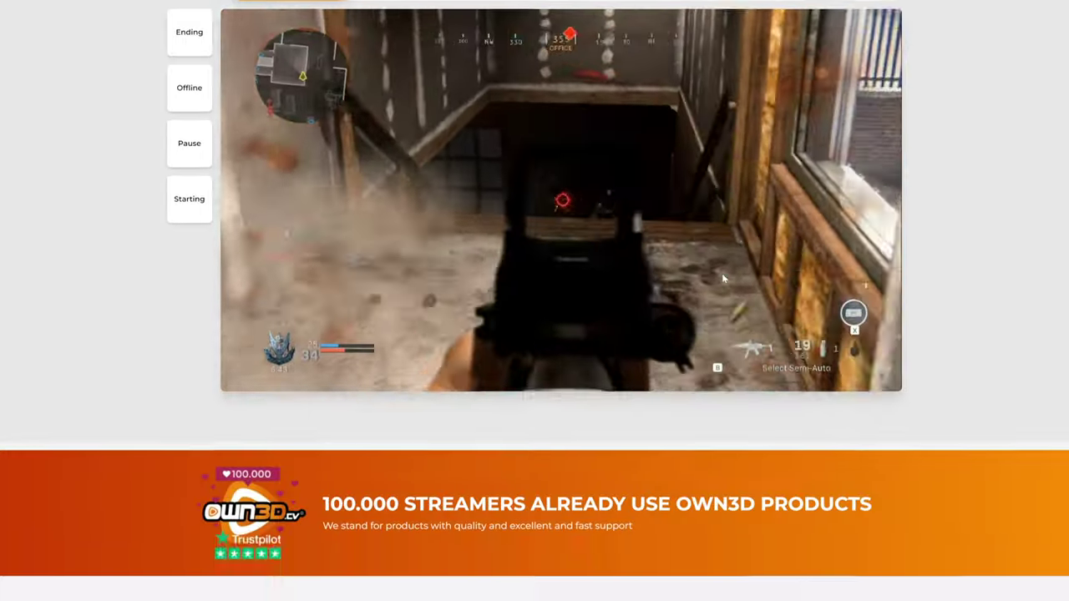
Preview Darkzone's scene transition, follower alert and talking banner in the interactive showcase
scroll(734, 289, "up", 1)
left_click_drag(684, 37, 341, 5)
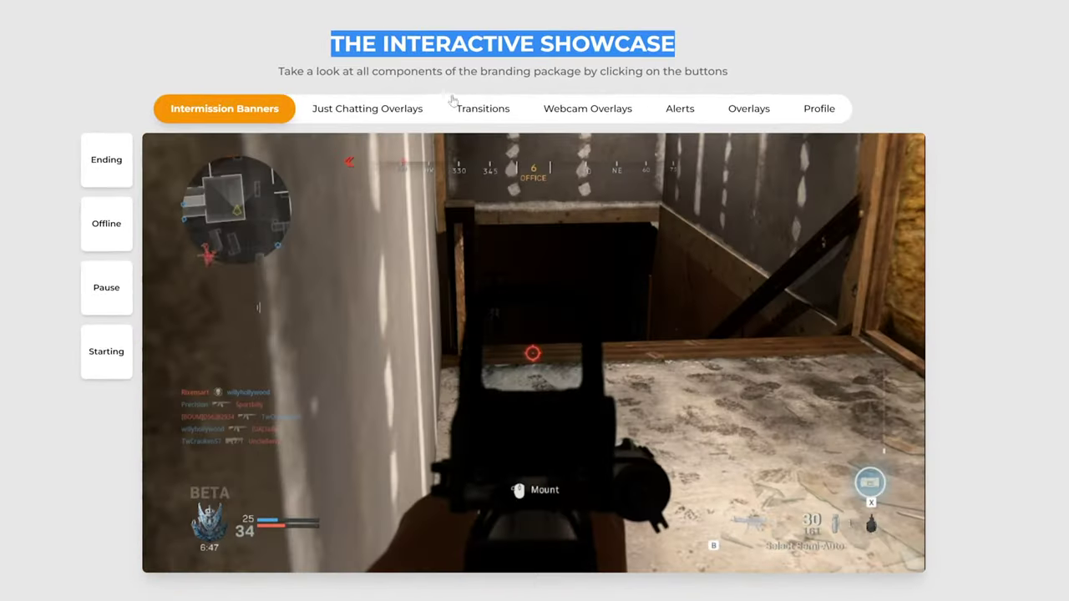
left_click(482, 109)
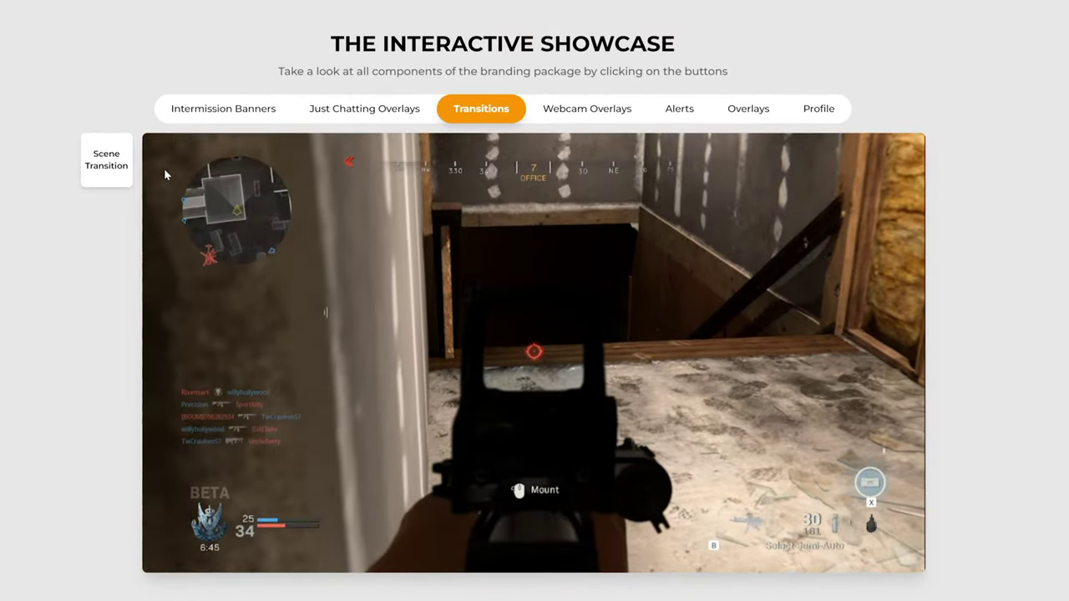
left_click(107, 170)
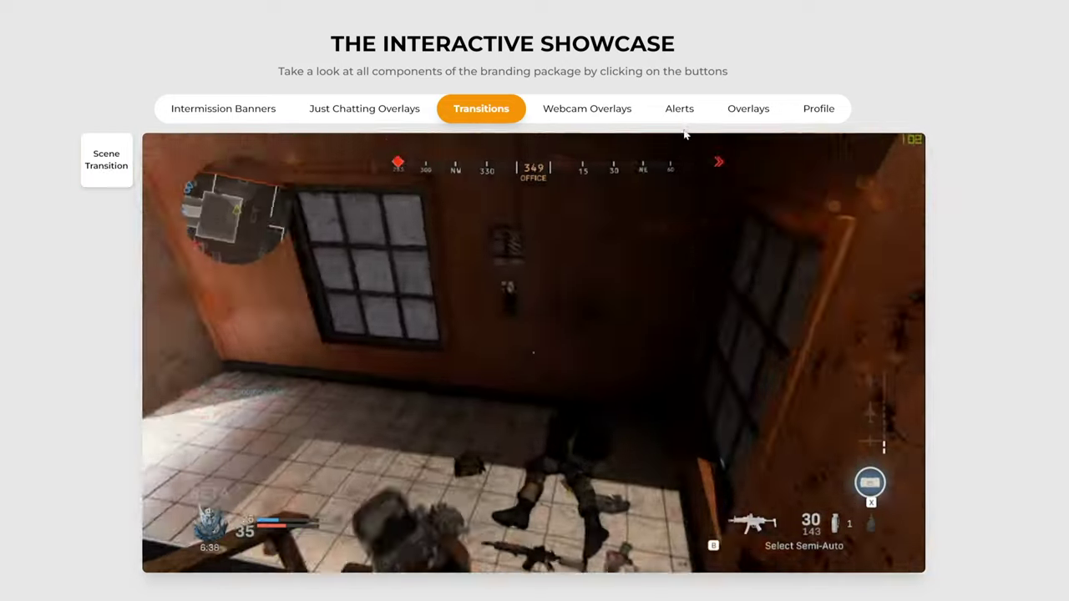
left_click(679, 108)
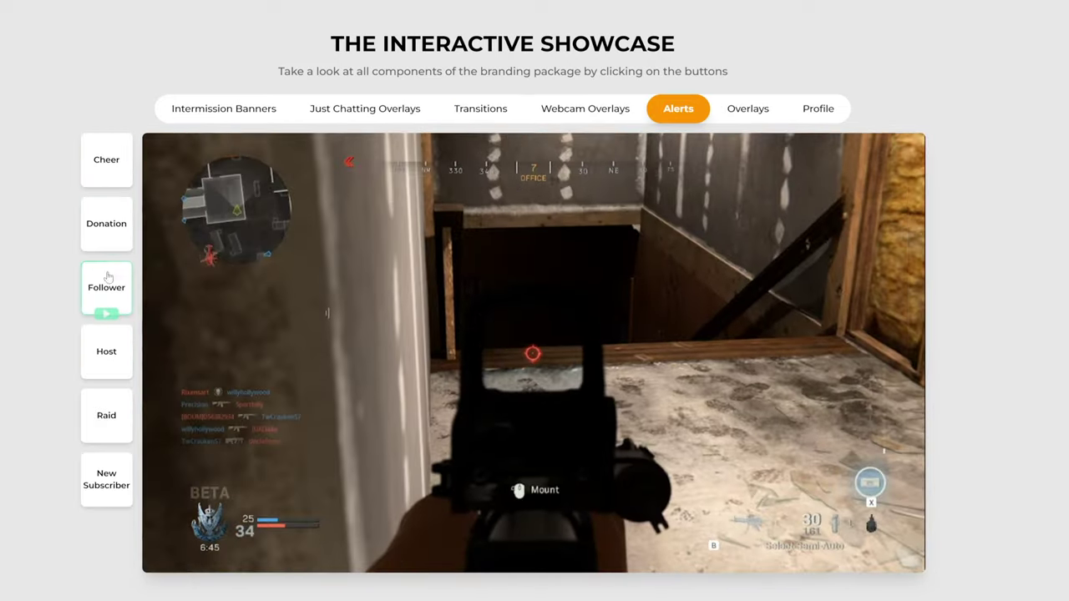
left_click(107, 284)
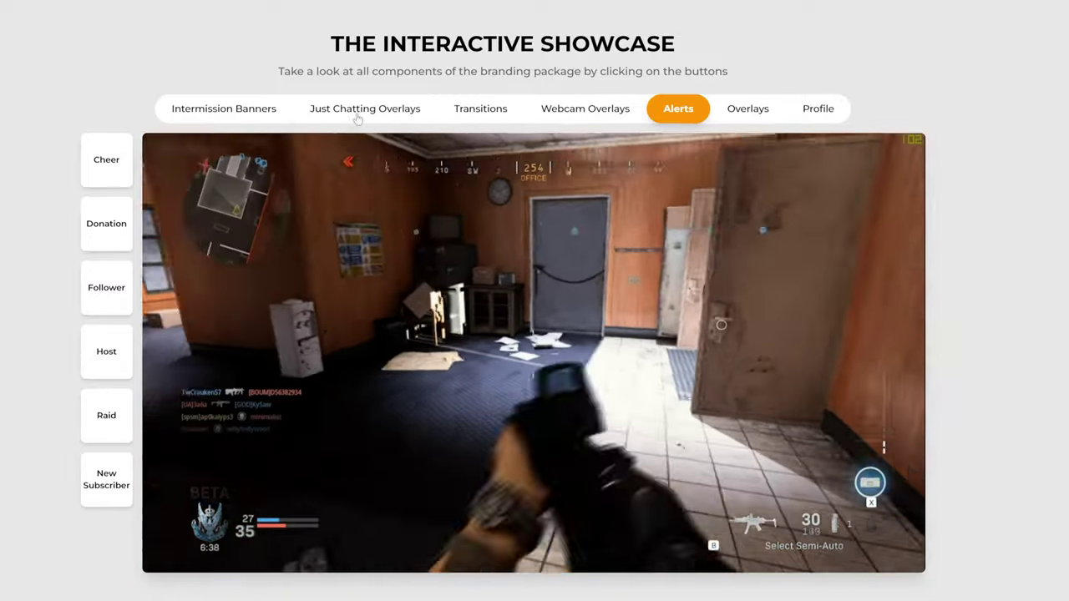
left_click(365, 108)
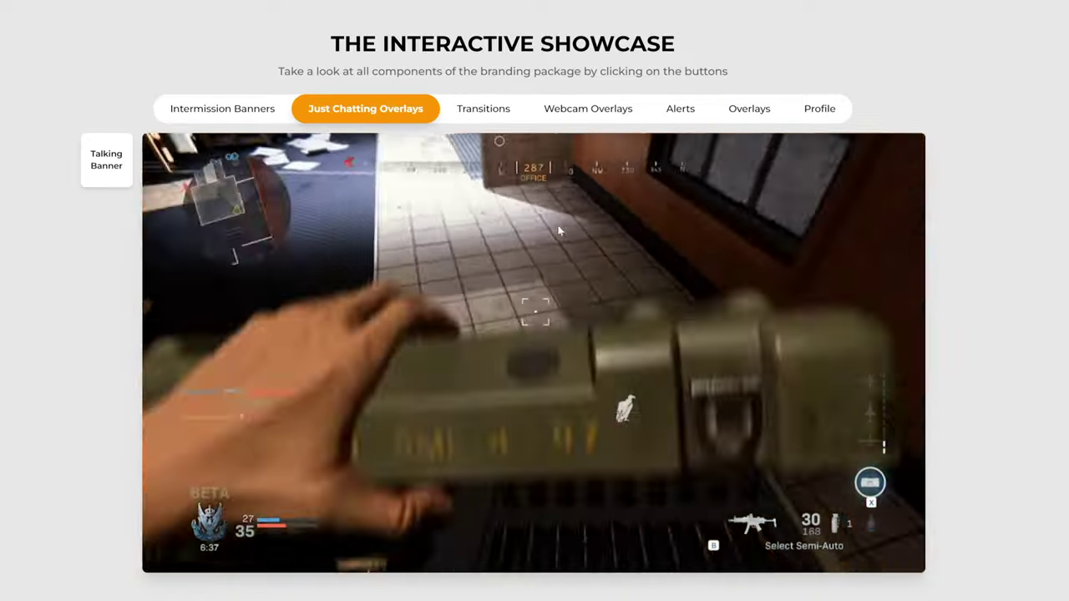
left_click(107, 163)
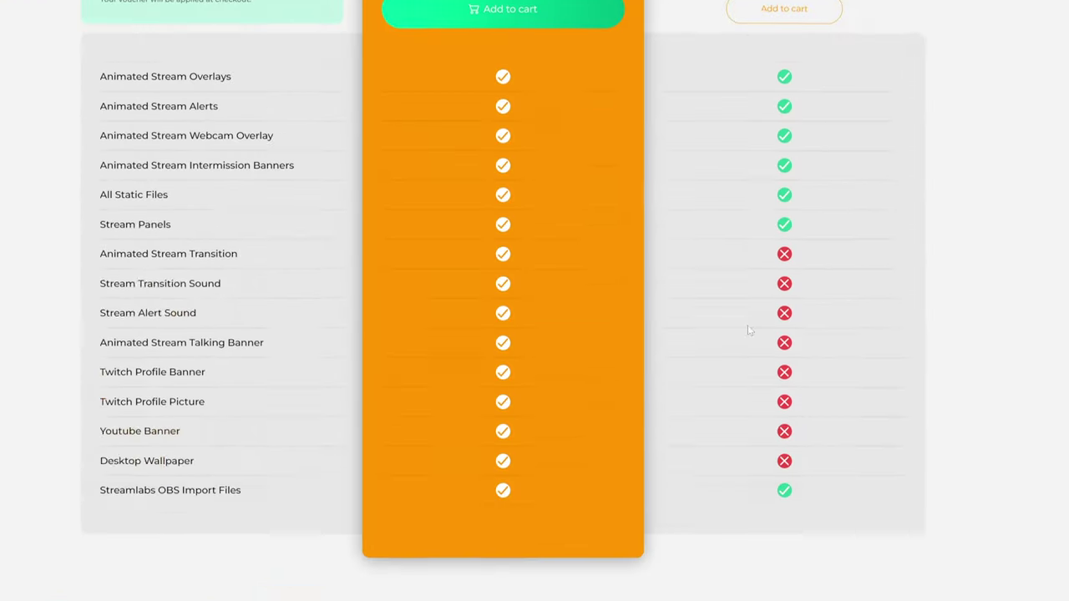
Compare the Premium and Basic versions of Darkzone and add the Premium version to the cart
scroll(743, 333, "up", 4)
scroll(657, 277, "up", 1)
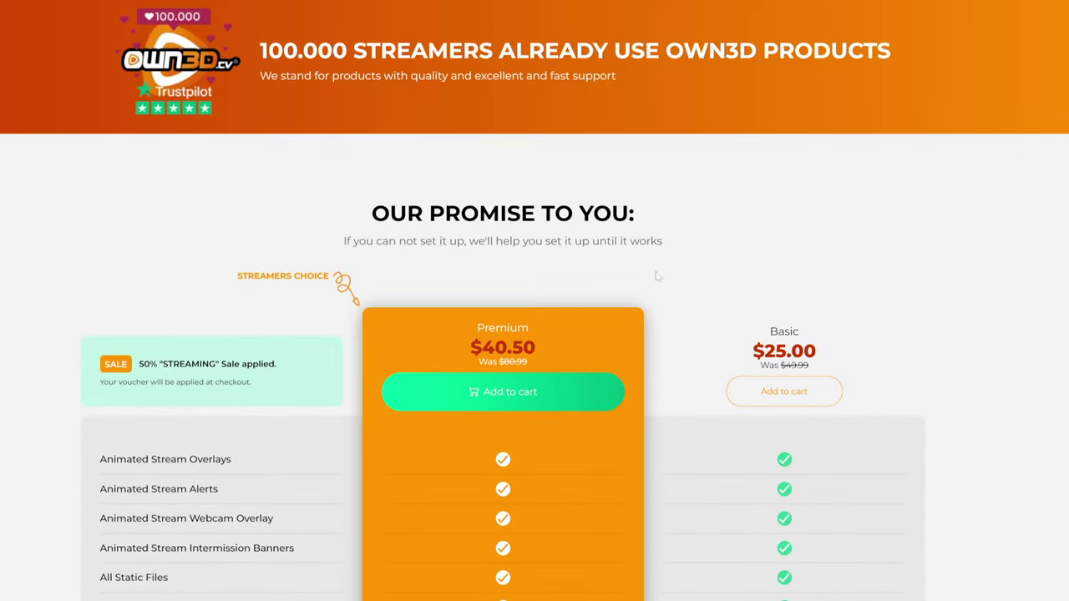
left_click(508, 393)
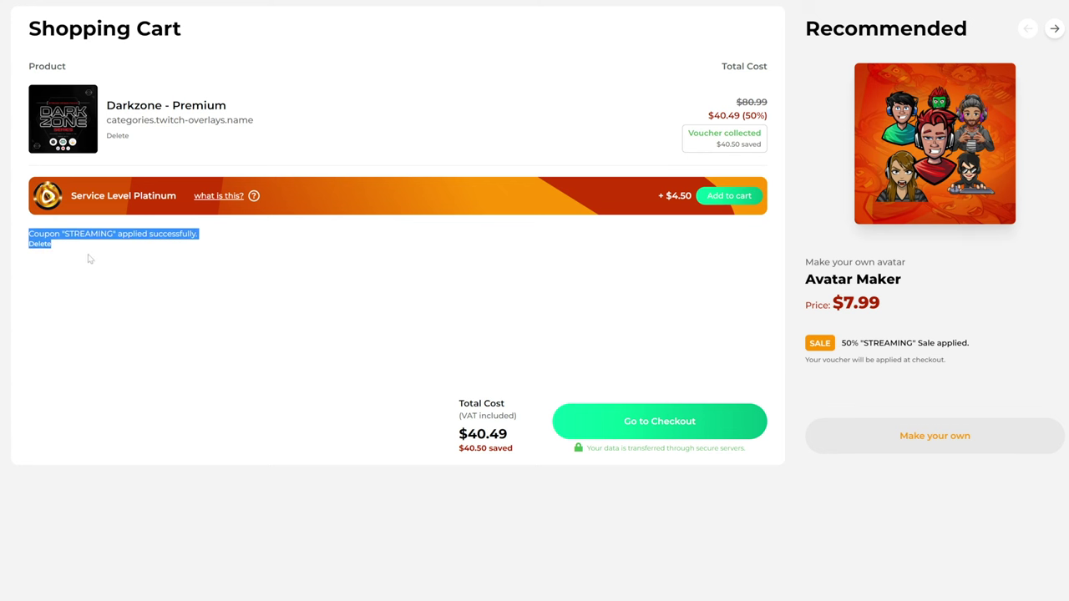
Remove the "STREAMING" coupon from the cart and apply the coupon code "tvn" instead
left_click(40, 244)
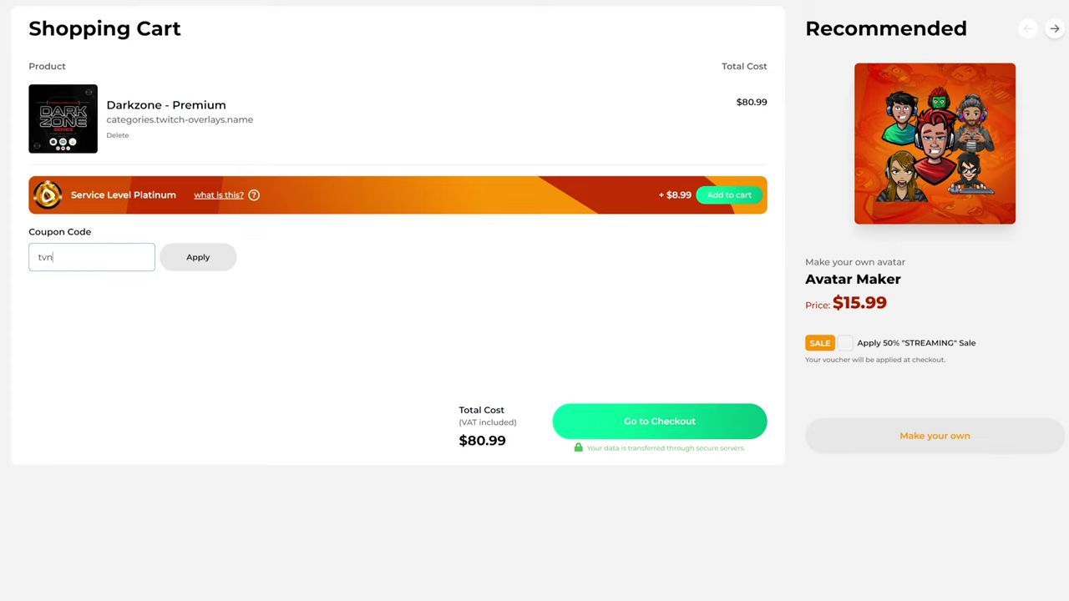
left_click(198, 260)
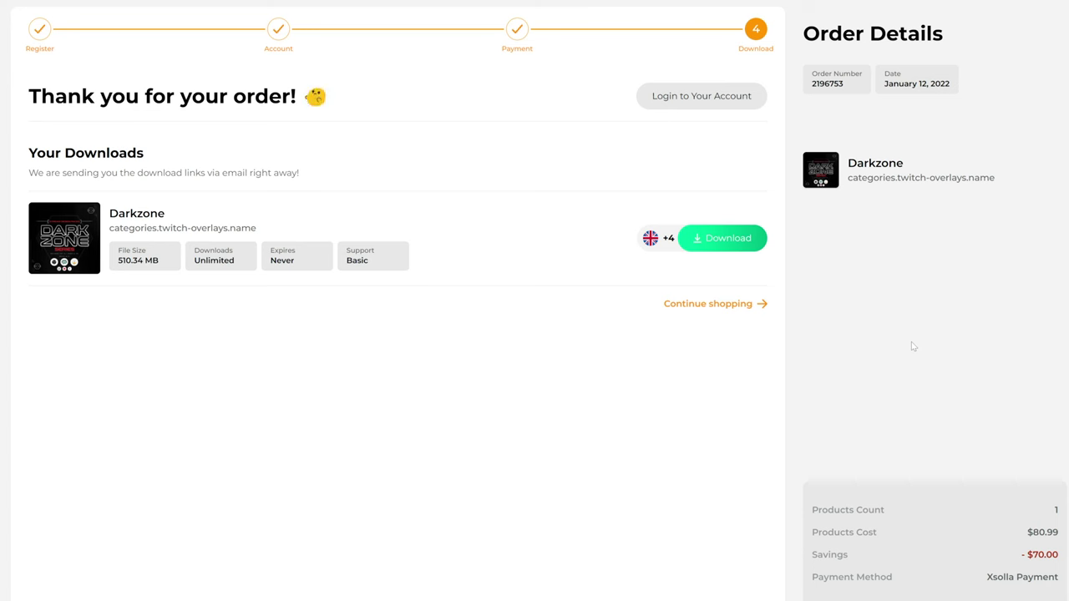
Download the purchased Darkzone package and transfer Darkzone-Series-Premium-EN.zip from Downloads to the Documents folder
left_click(719, 239)
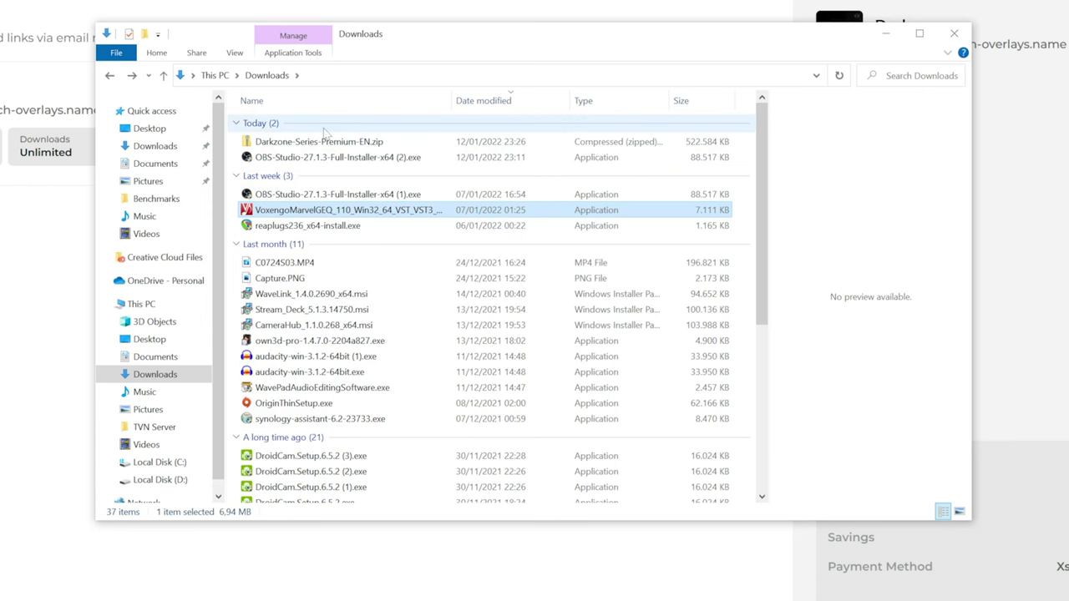
left_click(325, 142)
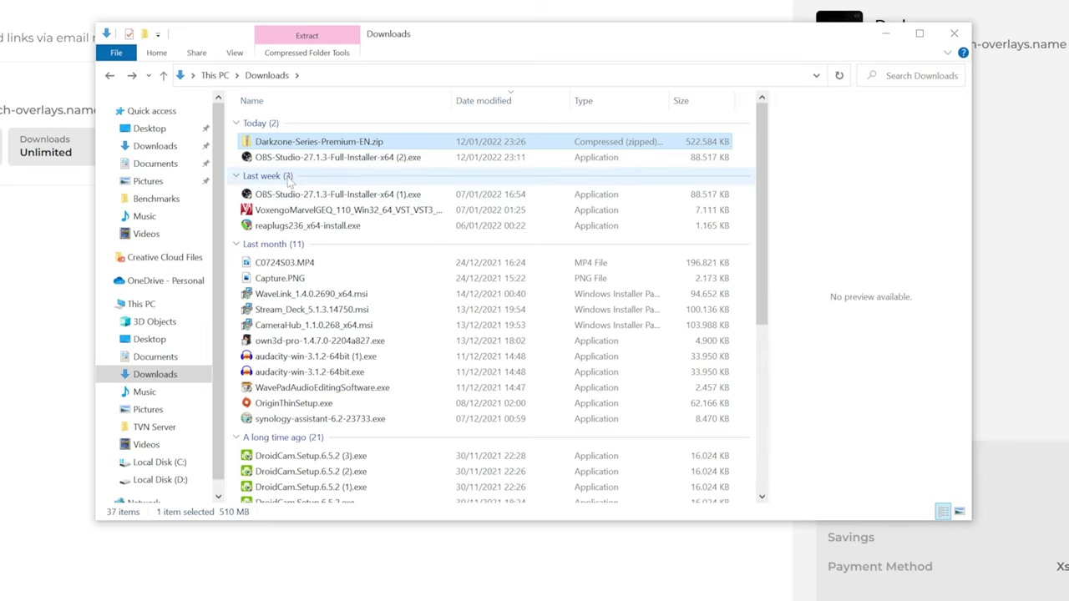
left_click(157, 164)
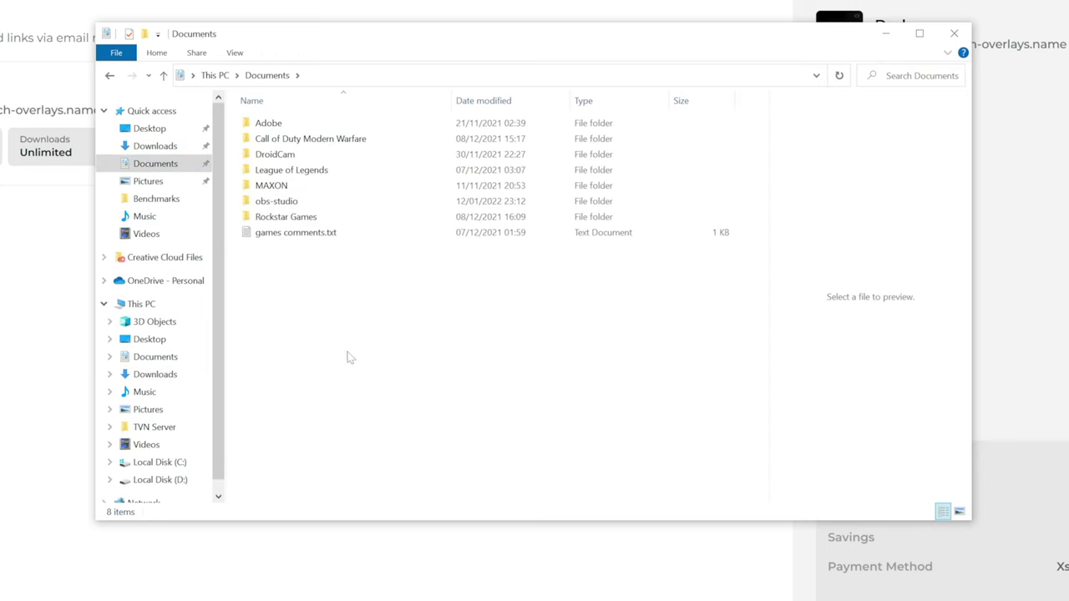
key("ctrl+v")
Extract Darkzone-Series-Premium-EN.zip in Documents and open the inner Darkzone-Series-Premium-EN folder
right_click(298, 254)
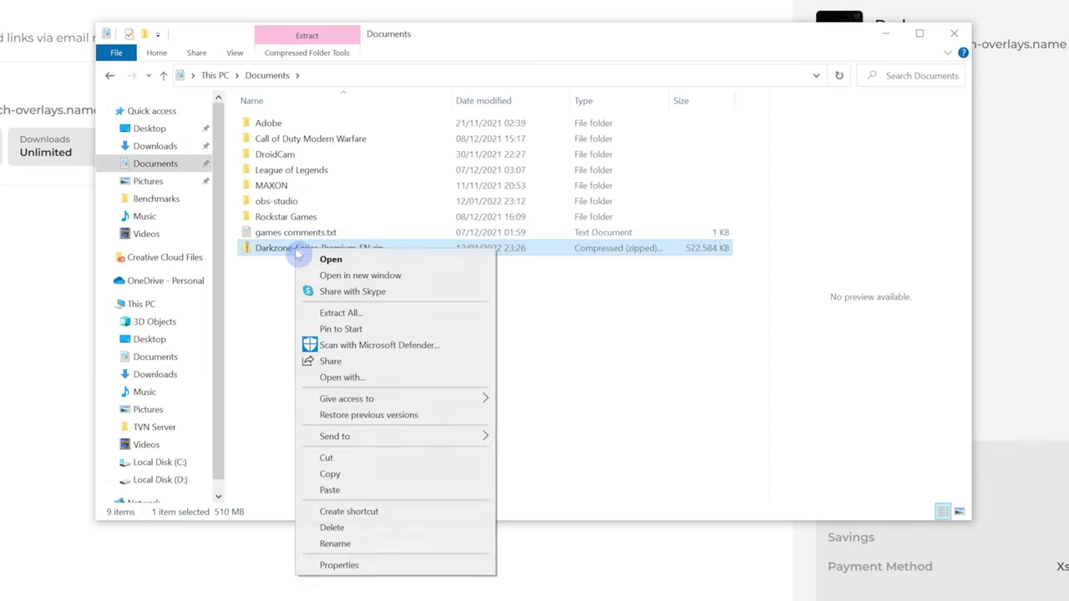
left_click(367, 314)
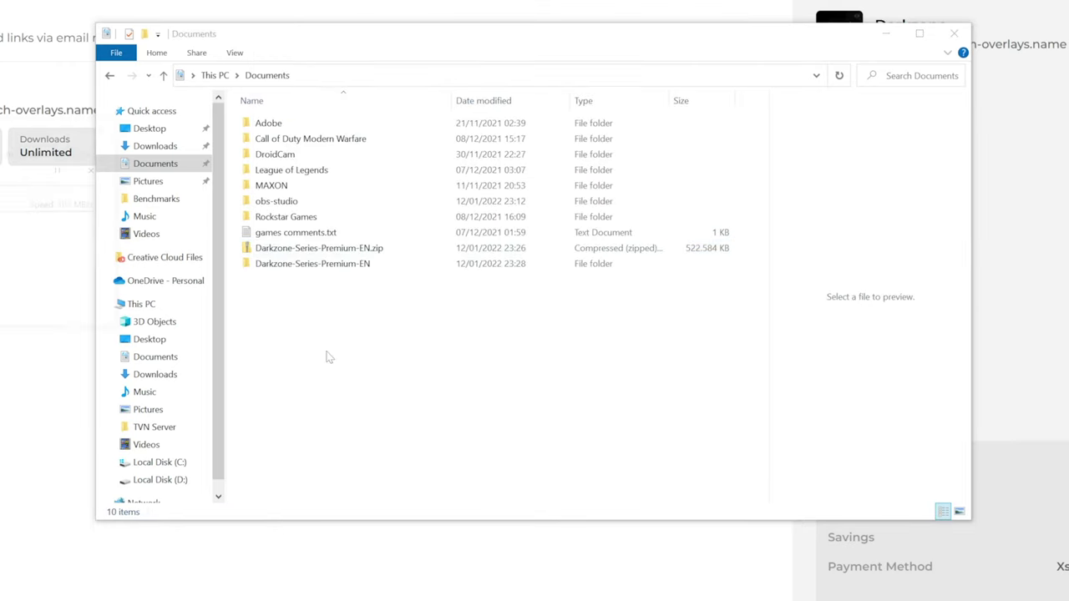
left_click(319, 149)
double_click(319, 146)
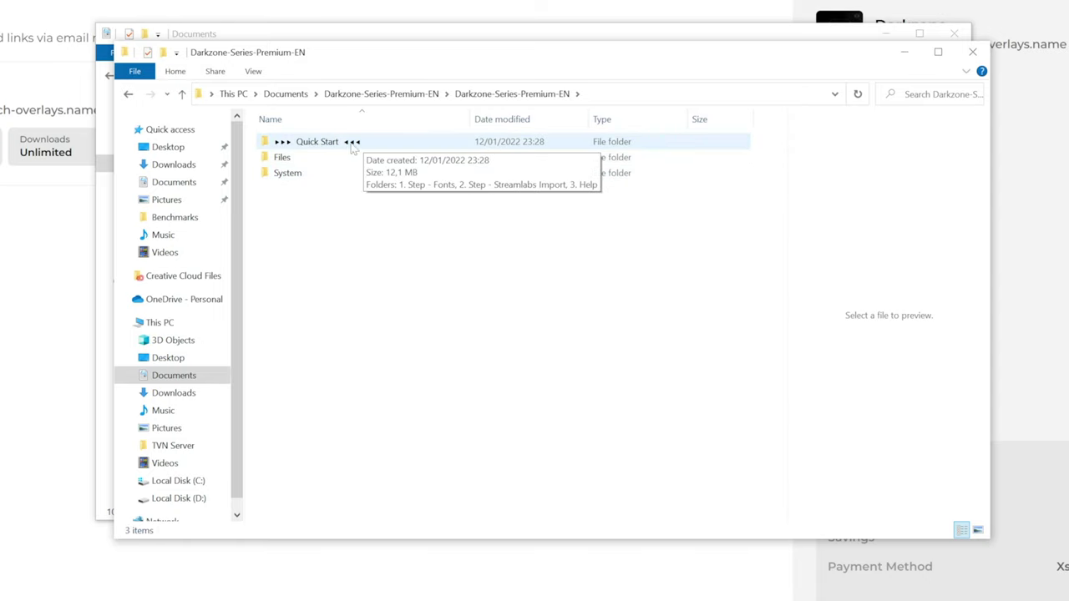
Install the conthrax-sb.ttf font from the "1. Step - Fonts" folder inside Quick Start
double_click(341, 144)
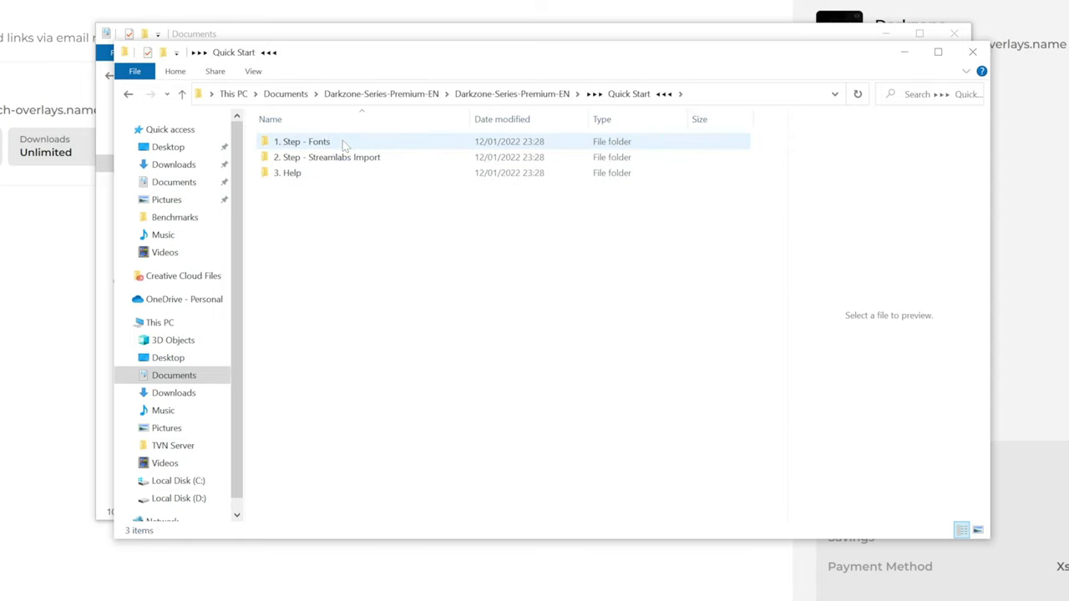
double_click(342, 144)
key("ctrl+a")
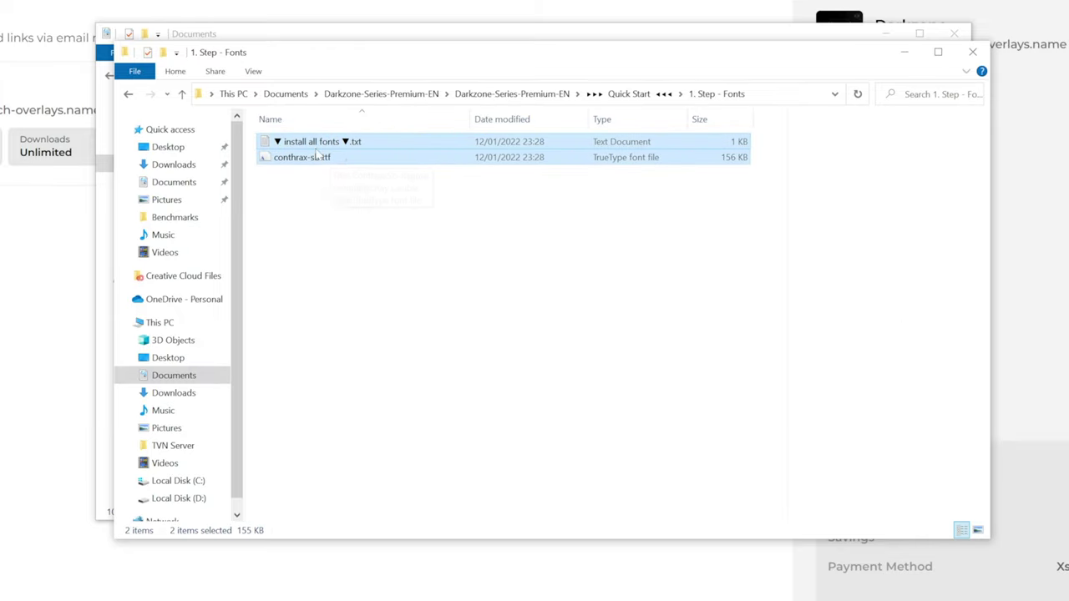
double_click(317, 157)
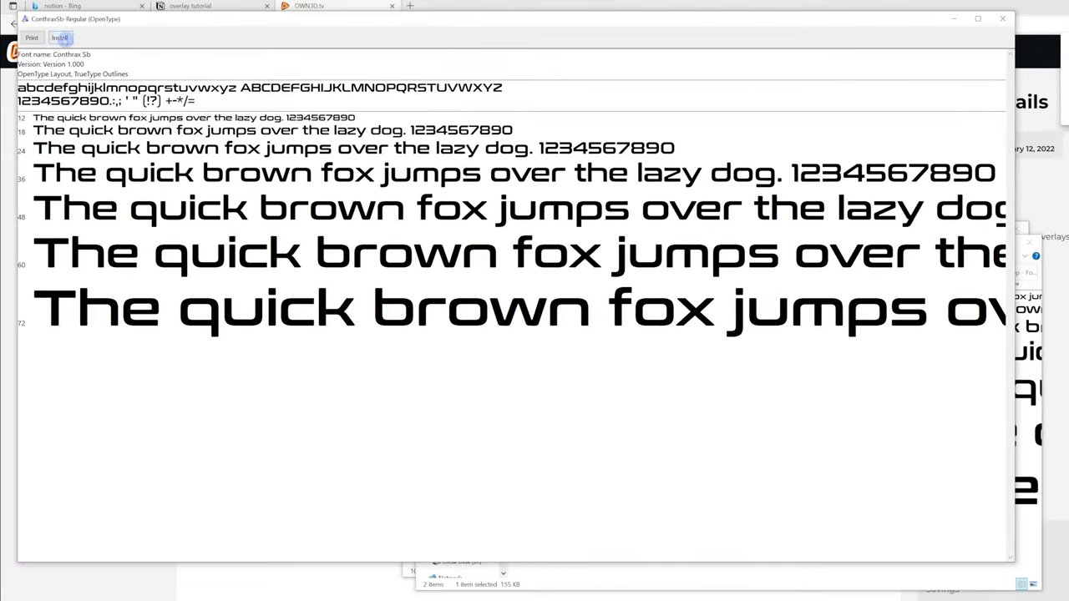
left_click(59, 38)
key("alt+F4")
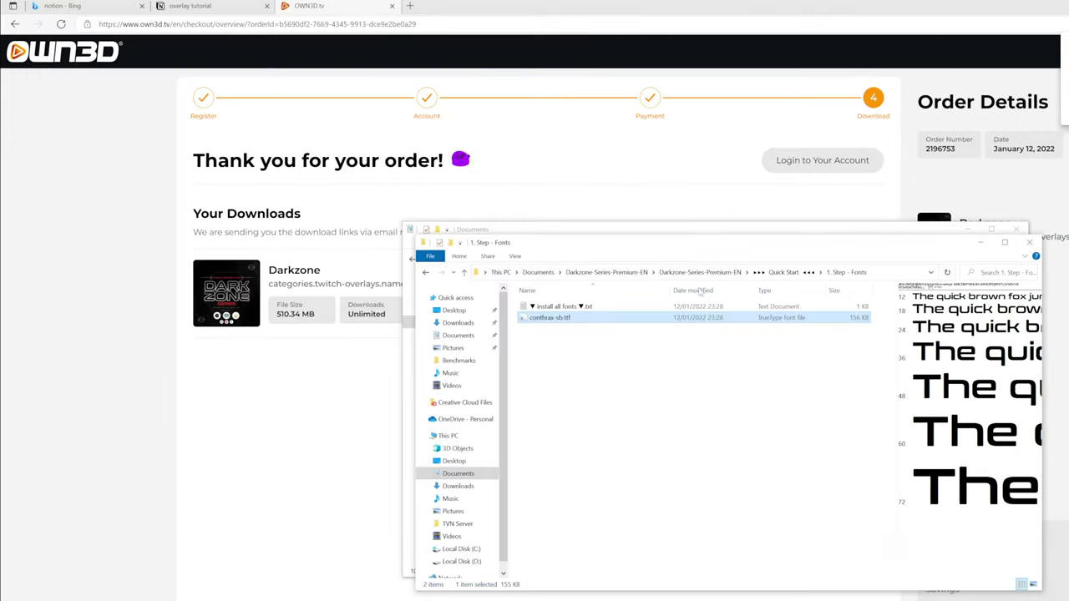
Look through the remaining Quick Start contents, including the help shortcuts, and return to the inner Darkzone-Series-Premium-EN folder
key("alt+Up")
left_click(575, 317)
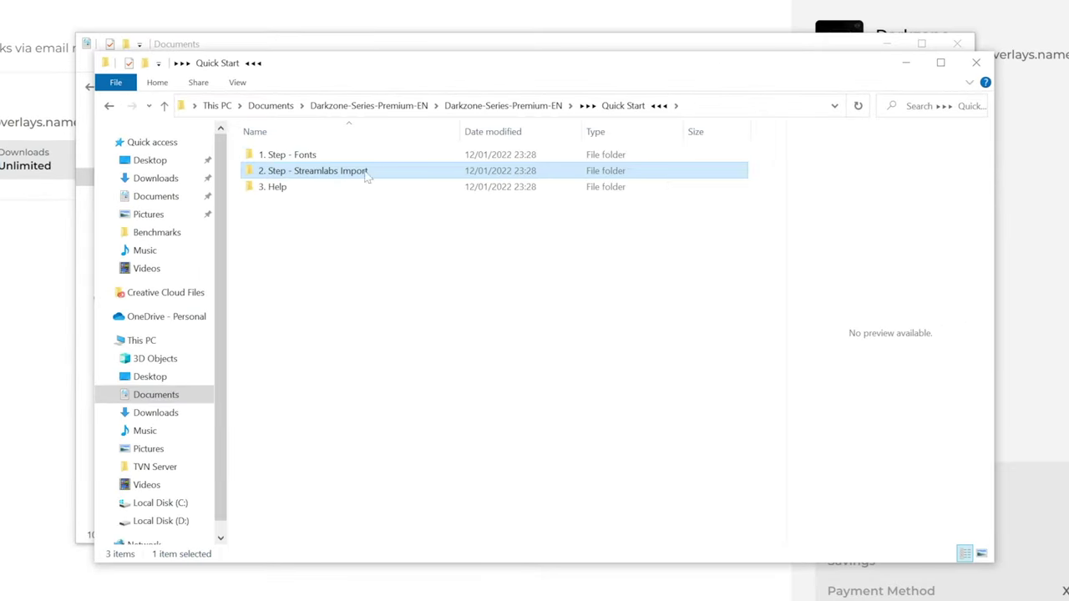
left_click(341, 199)
double_click(327, 193)
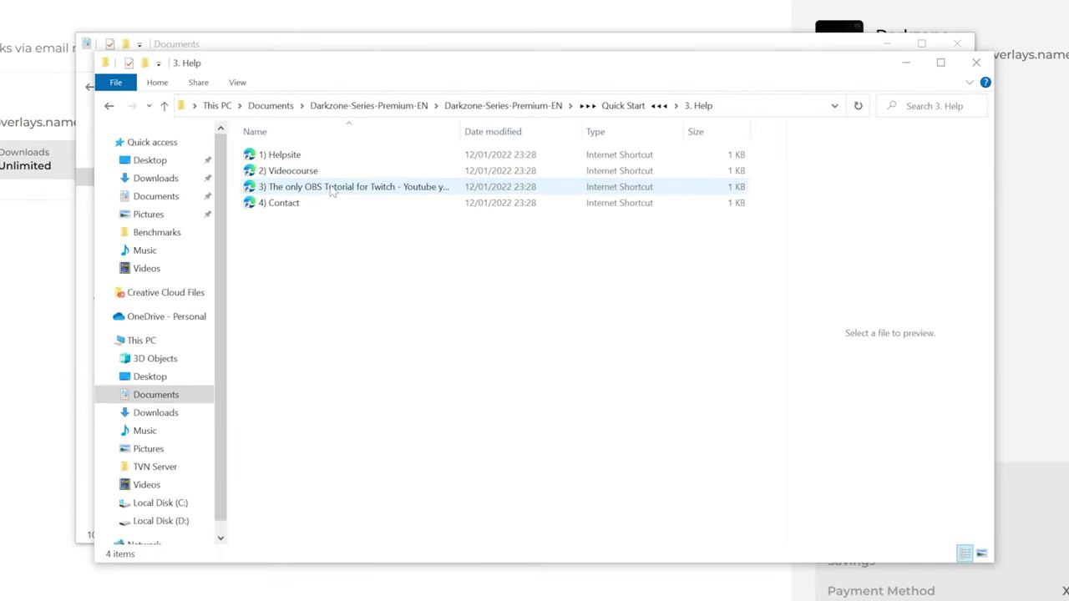
left_click(523, 112)
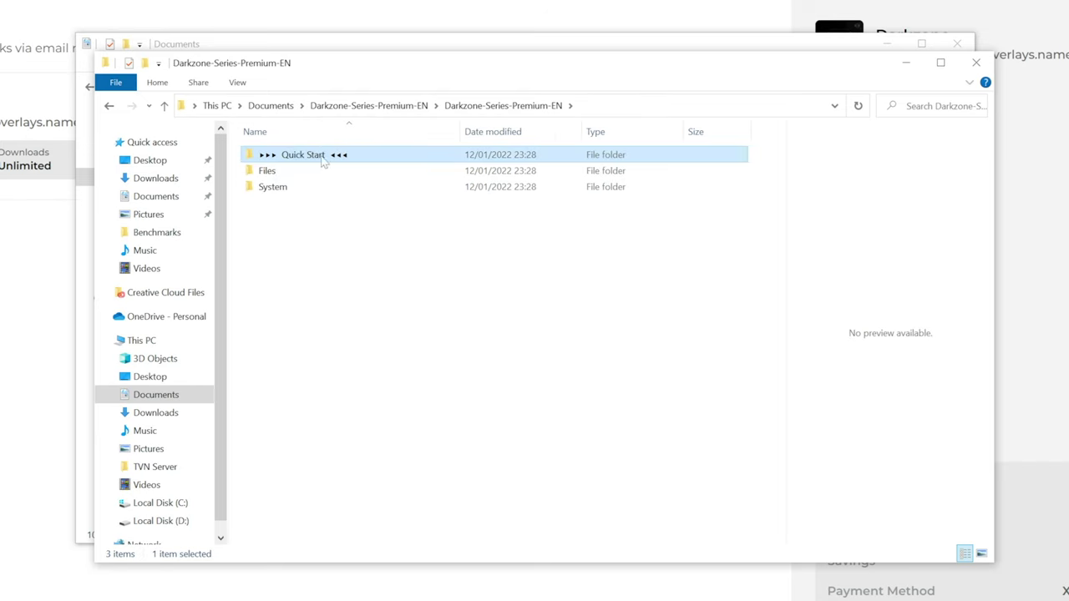
Examine the contents of the Files and System folders to see which overlay assets the package offers
left_click(303, 172)
double_click(298, 176)
left_click_drag(359, 441, 301, 136)
left_click(406, 516)
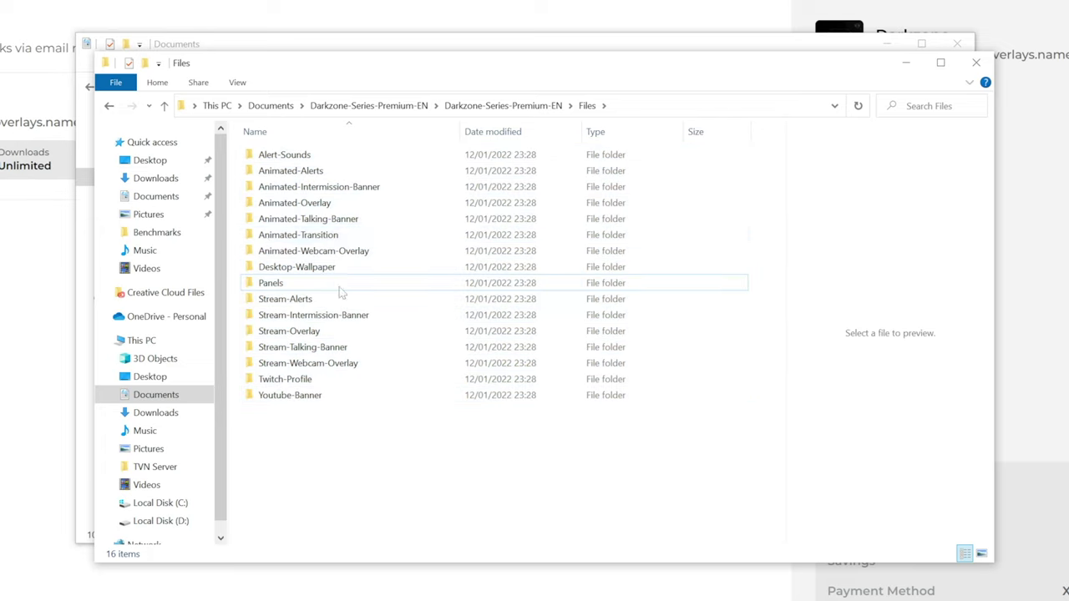
left_click(109, 105)
left_click(272, 189)
double_click(271, 189)
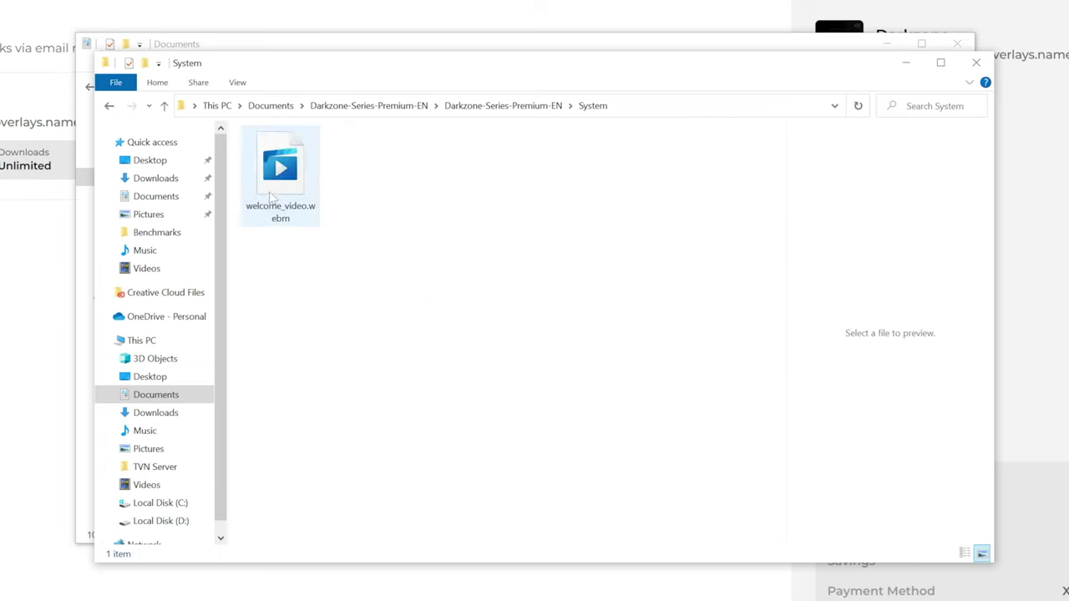
left_click(262, 194)
left_click(110, 106)
double_click(276, 170)
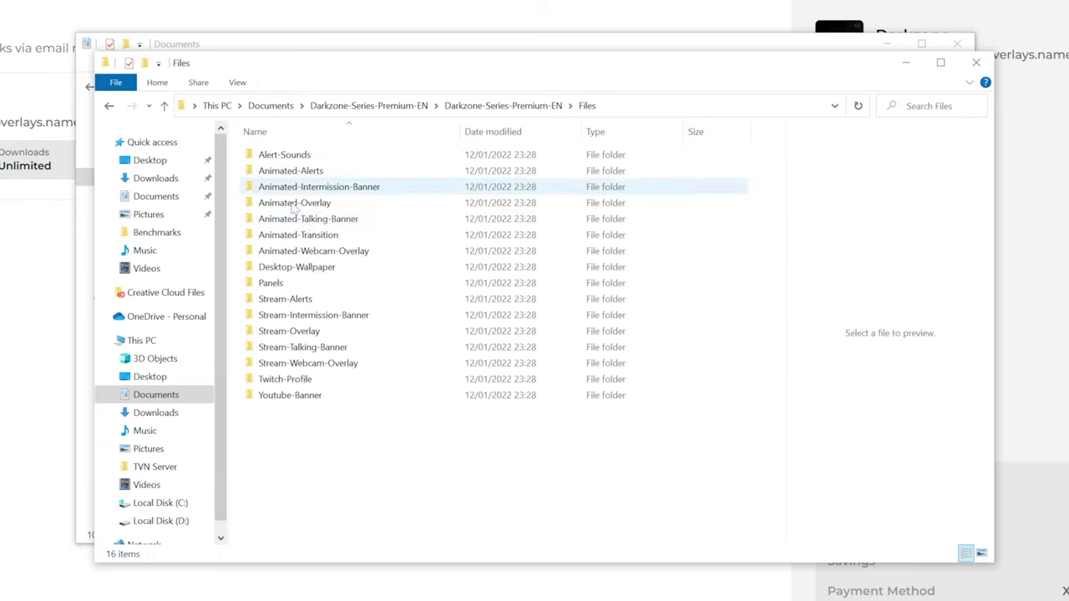
left_click_drag(387, 435, 316, 147)
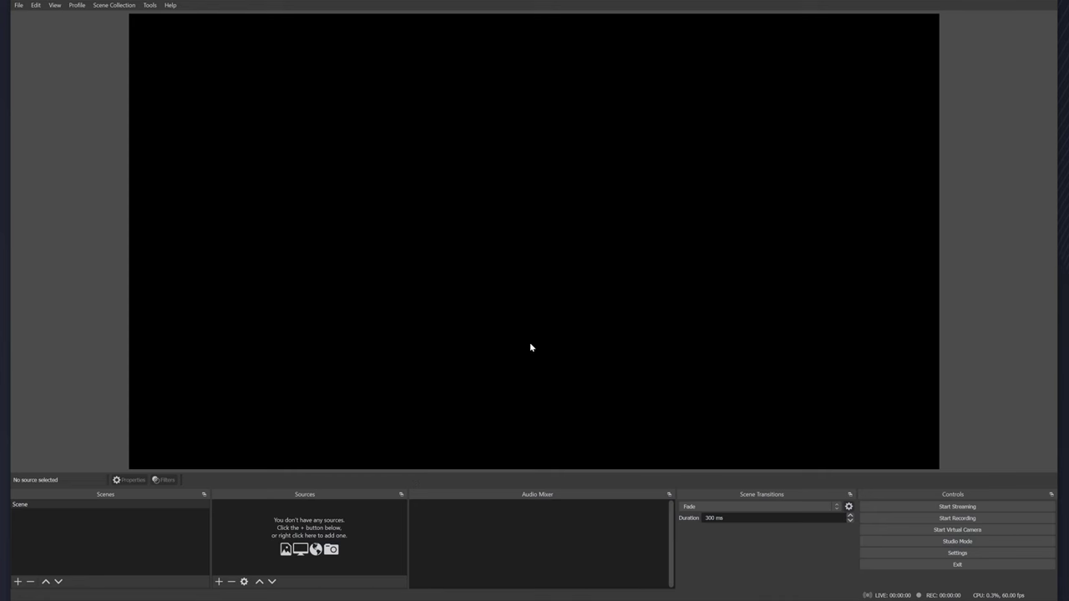
Switch to OBS Studio and add a scene named "starting soon"
left_click_drag(411, 372, 476, 448)
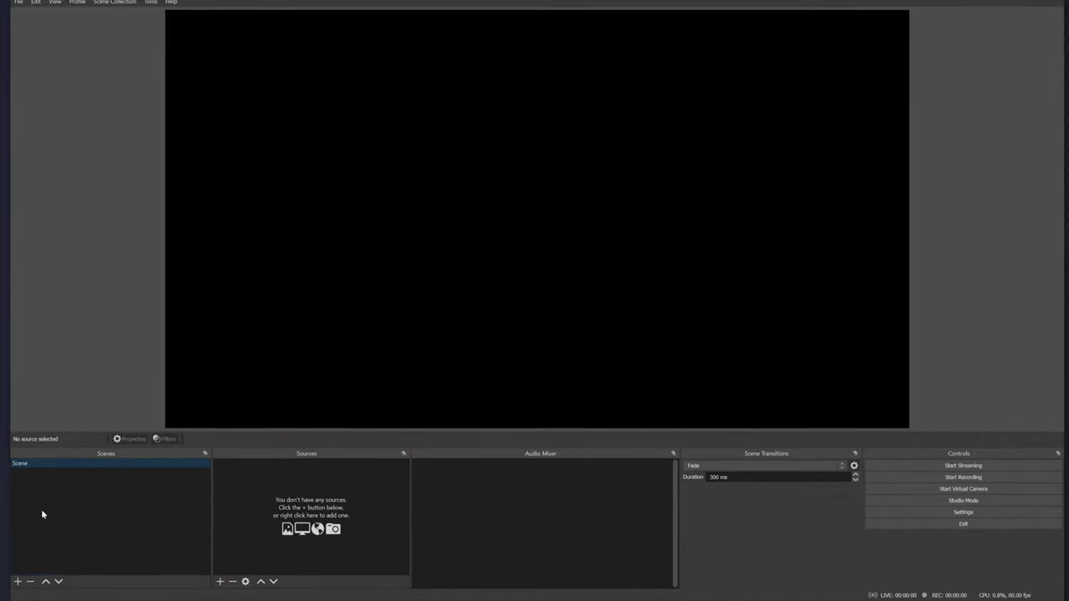
left_click(17, 581)
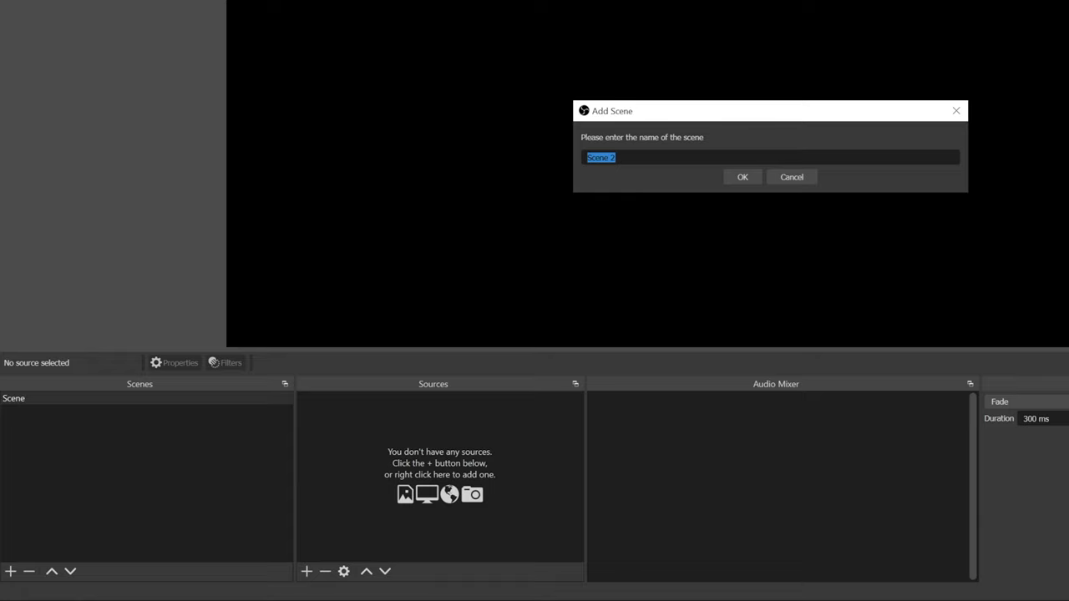
type("starting soon")
left_click(744, 178)
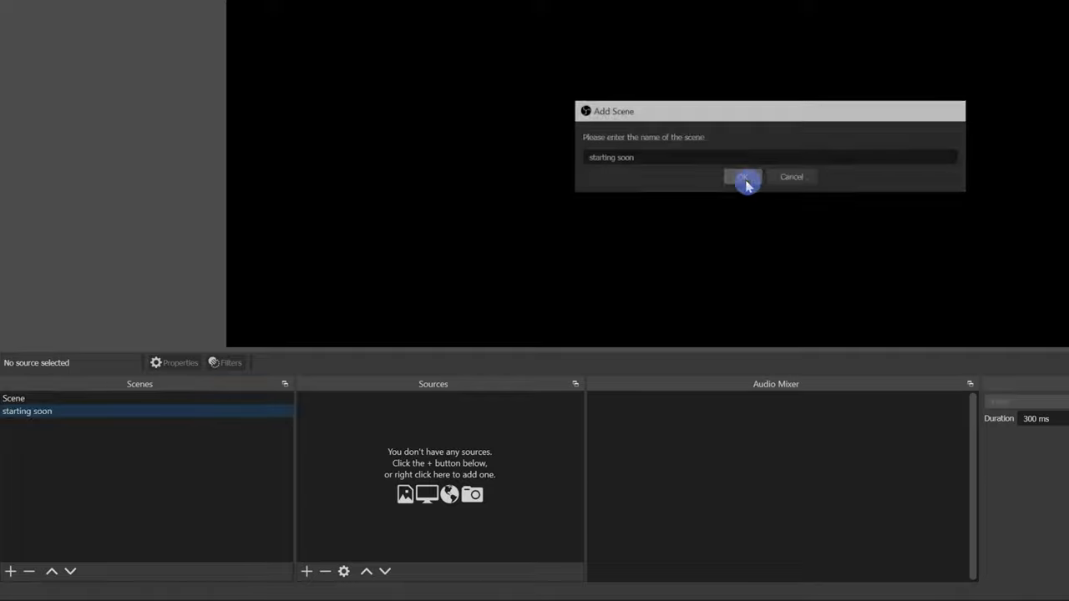
left_click(33, 411)
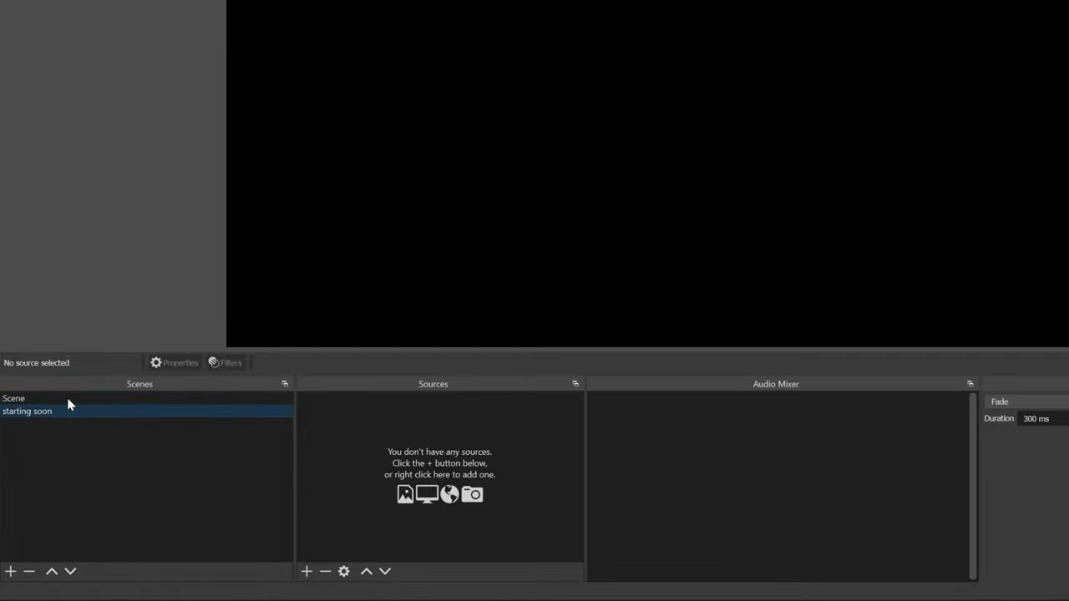
Add scenes named "in-game", "intermission" and "stream ending", and remove the default scene "Scene"
left_click(10, 571)
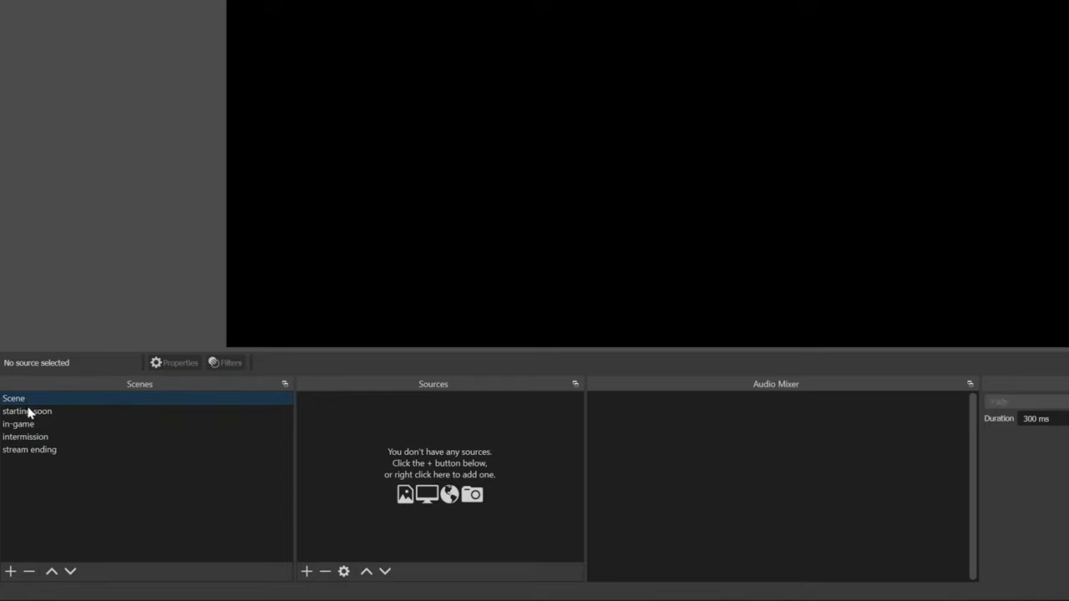
right_click(30, 401)
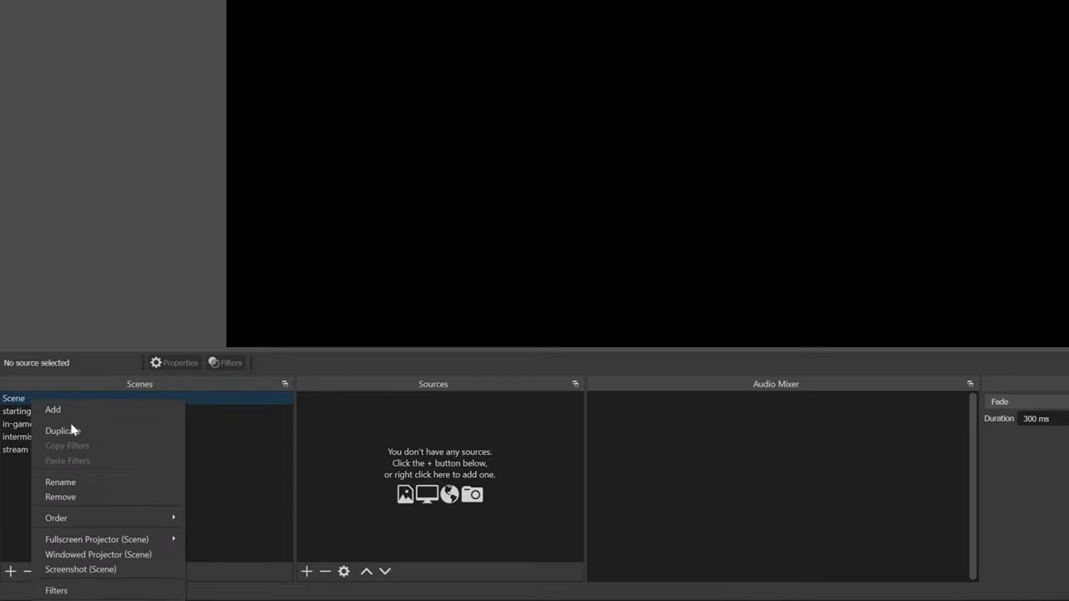
left_click(69, 497)
left_click(805, 173)
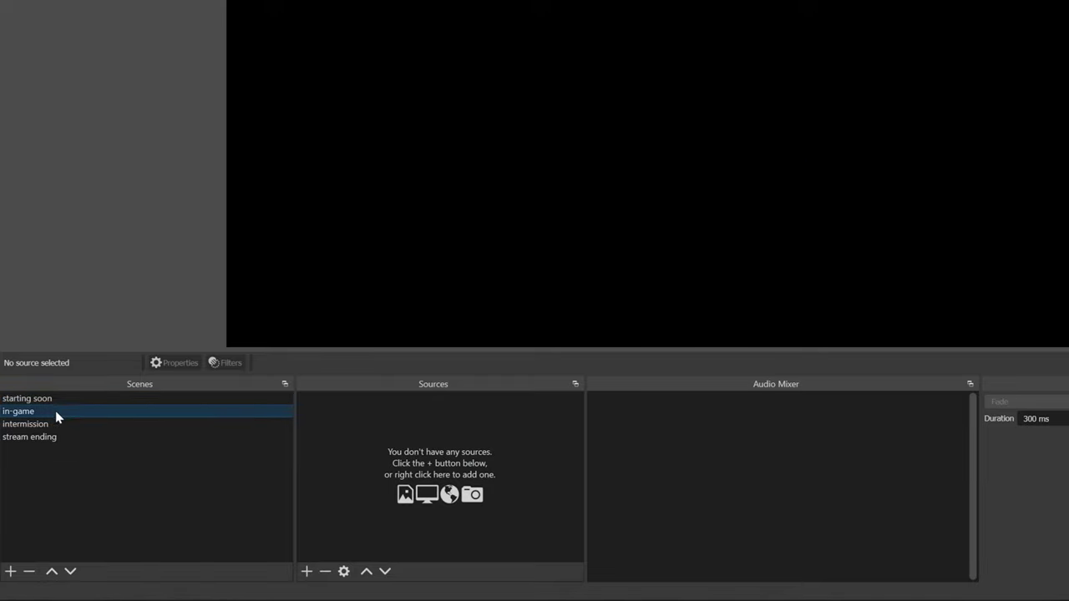
Add a new Video Capture Device source named "webcam" to the "starting soon" scene
left_click(46, 401)
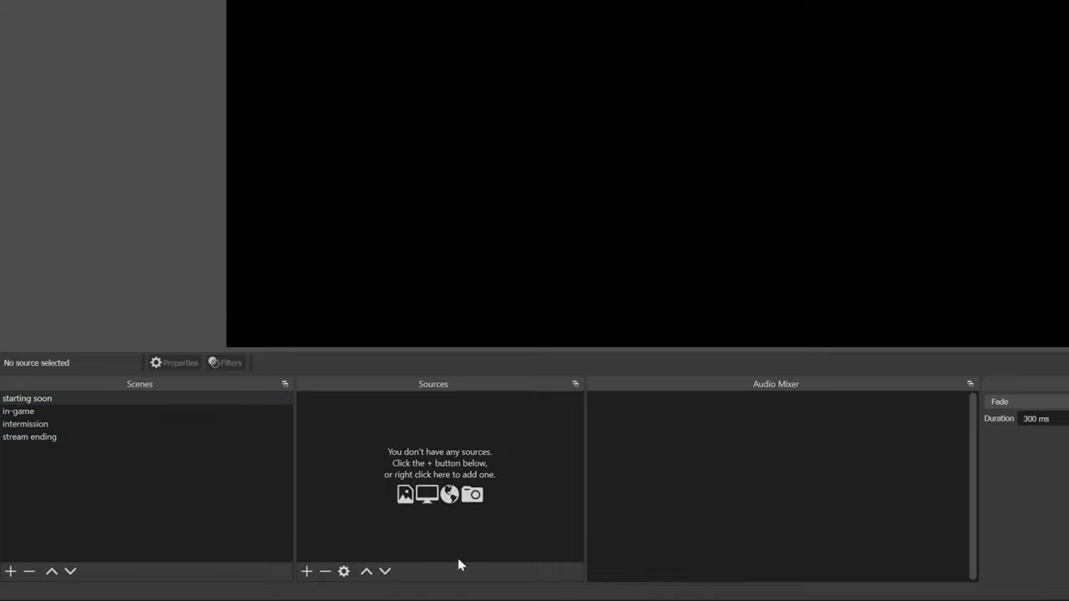
left_click(307, 573)
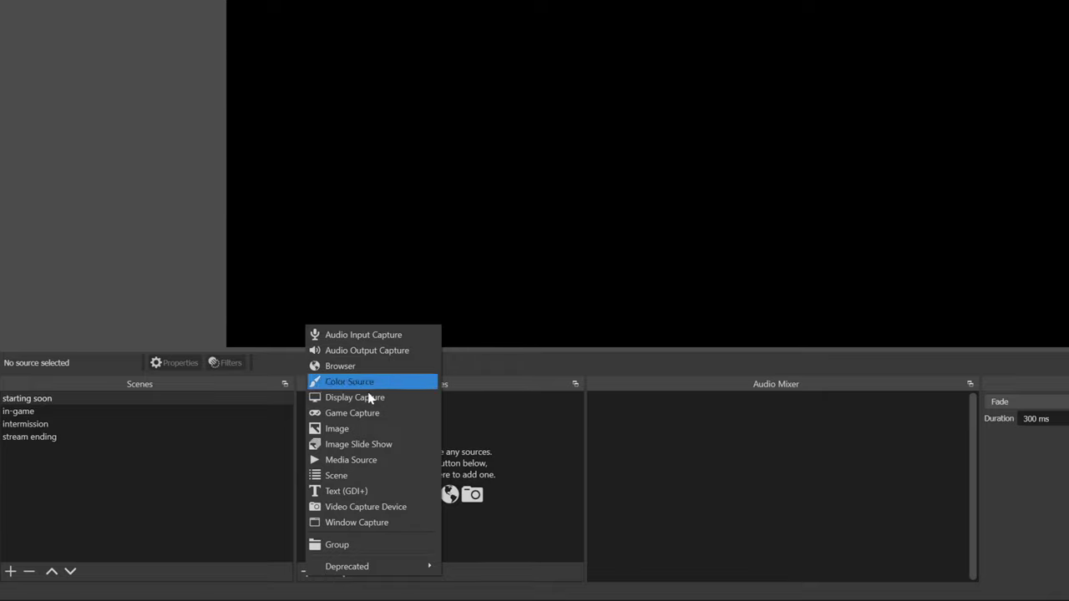
left_click(302, 561)
left_click(307, 573)
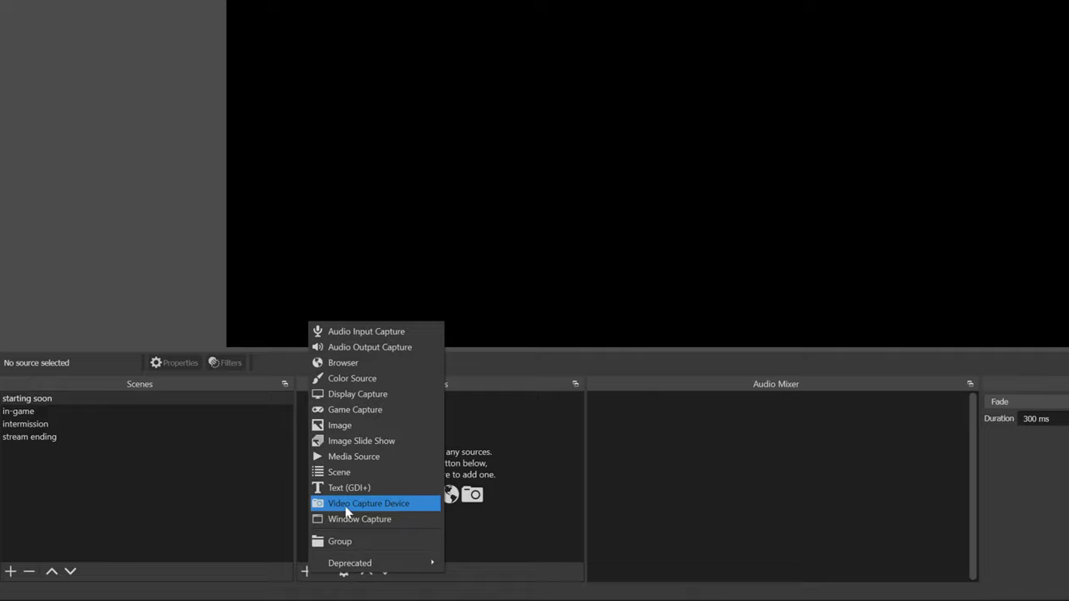
left_click(388, 506)
type("webcam")
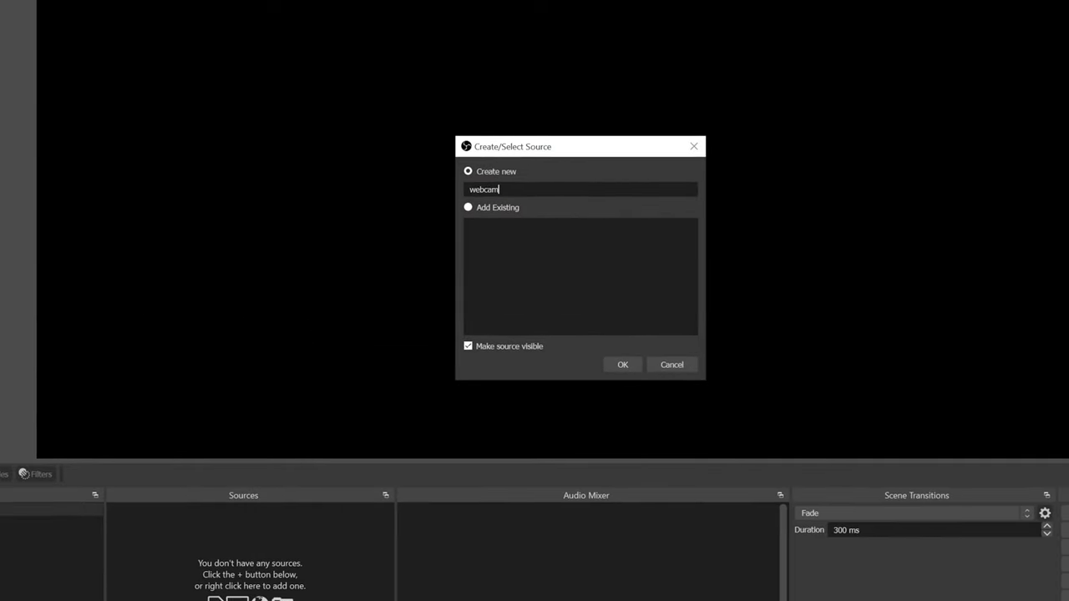
left_click(622, 365)
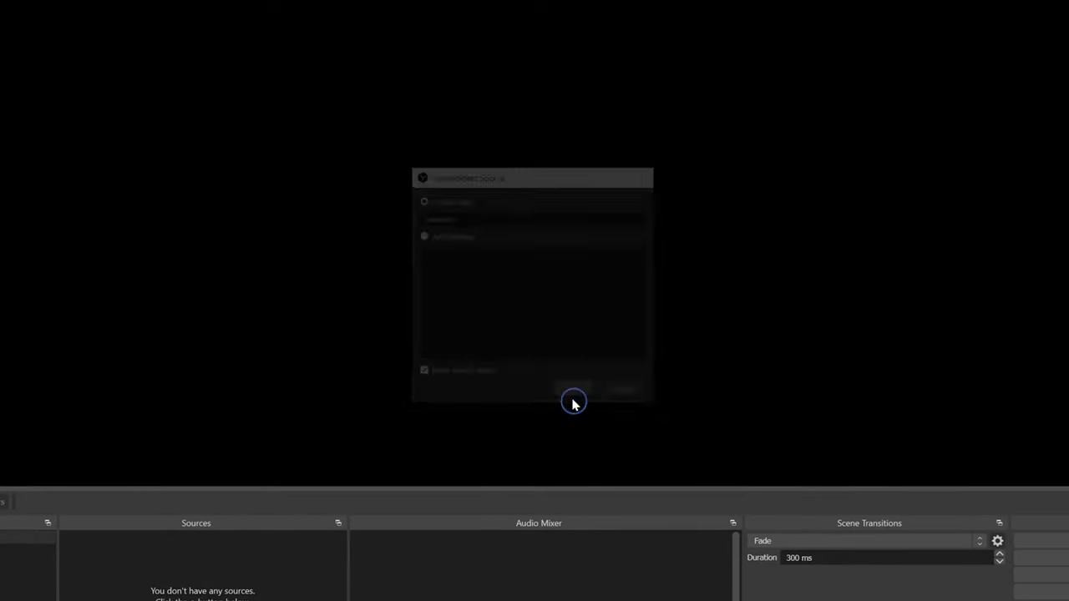
Choose Elgato Facecam as the capture device of the webcam source and accept its properties
left_click(447, 266)
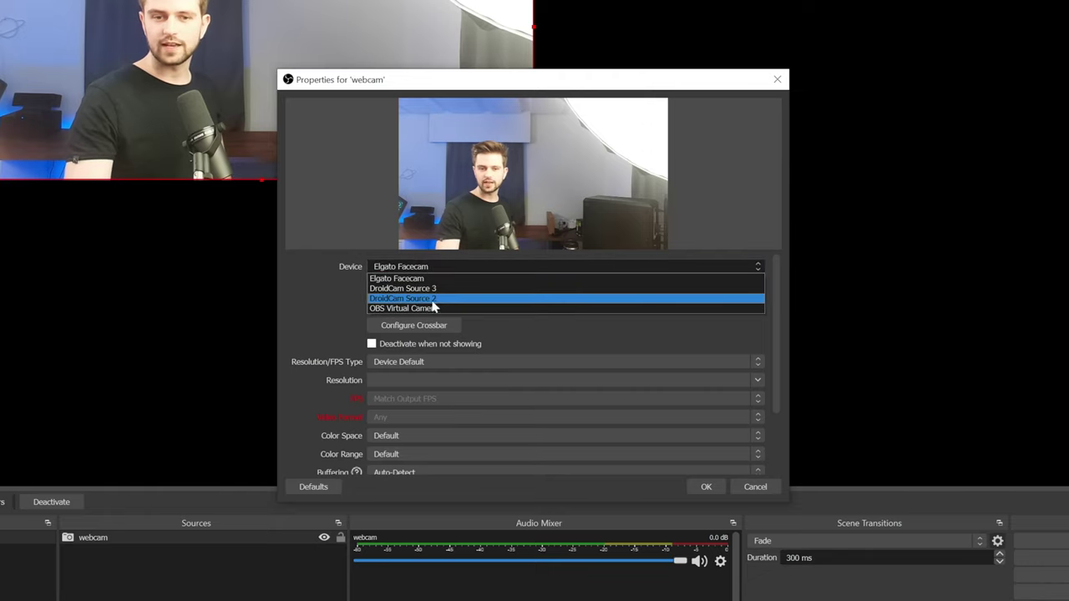
left_click(409, 281)
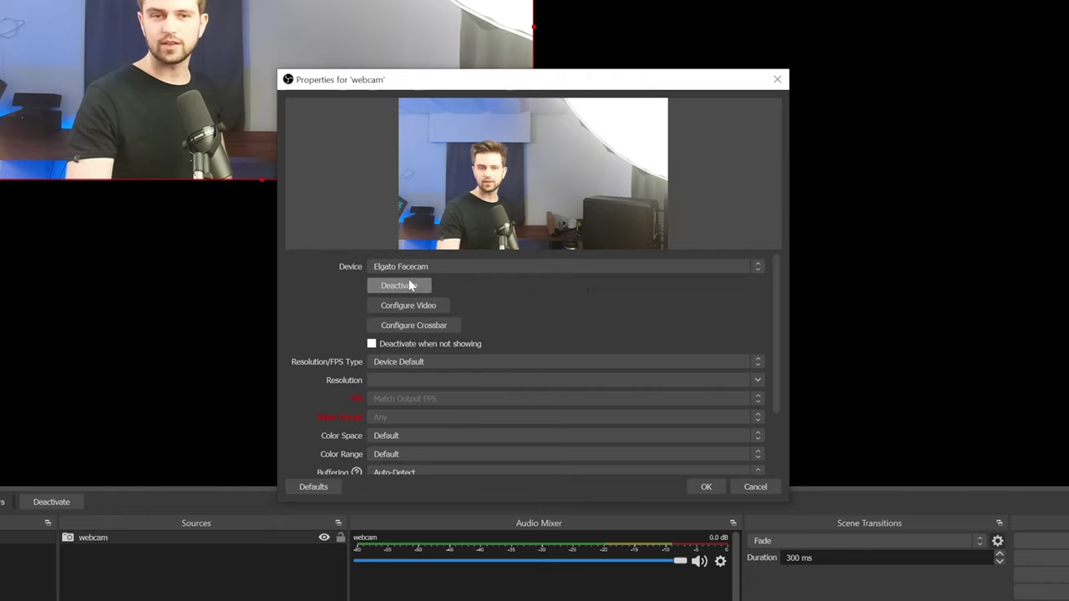
left_click(706, 492)
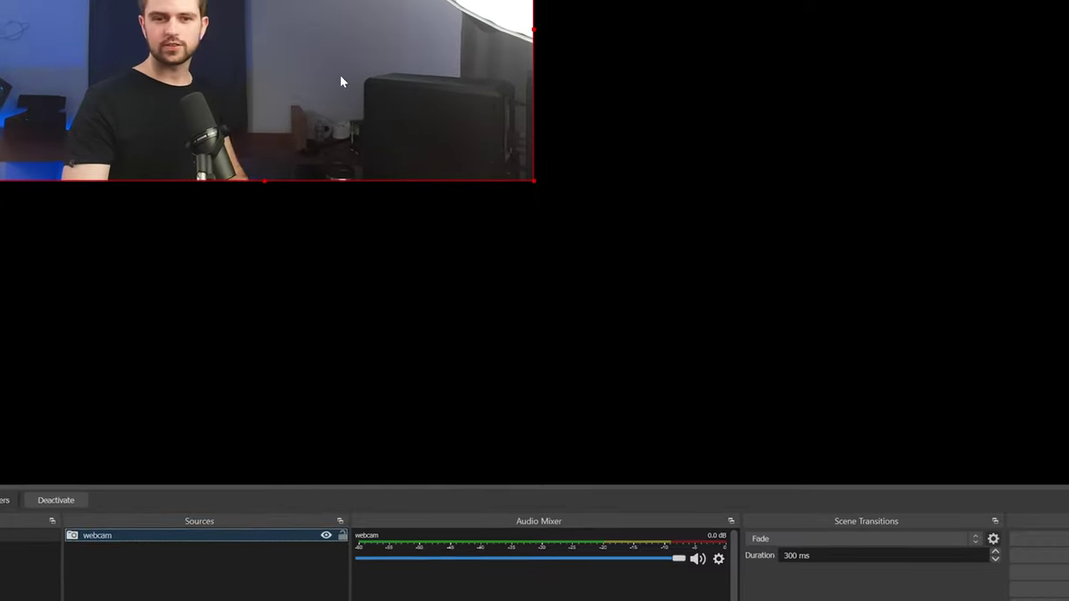
Enlarge the webcam source on the canvas and reposition it around the middle
left_click_drag(339, 74, 445, 208)
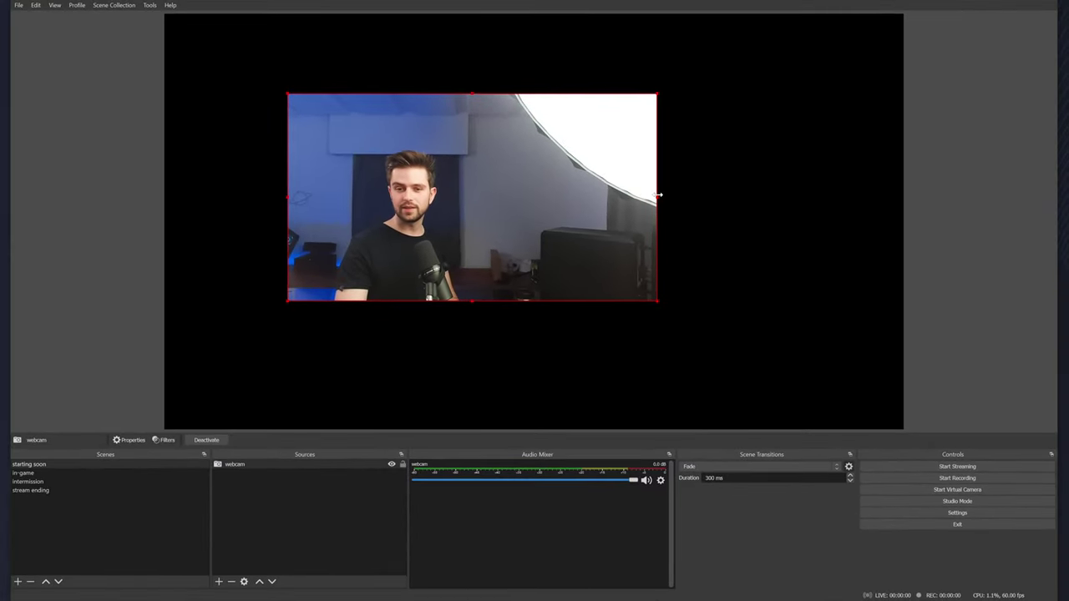
left_click_drag(658, 195, 863, 250)
left_click_drag(489, 256, 520, 244)
Lower the base canvas and output resolutions in the video settings and apply them
left_click(975, 515)
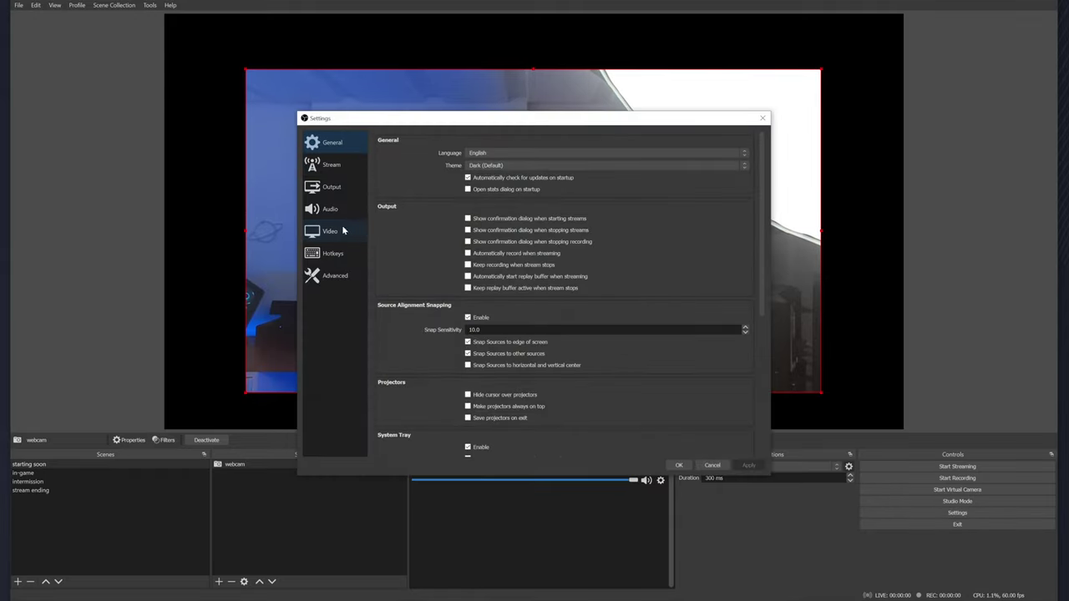
left_click(333, 231)
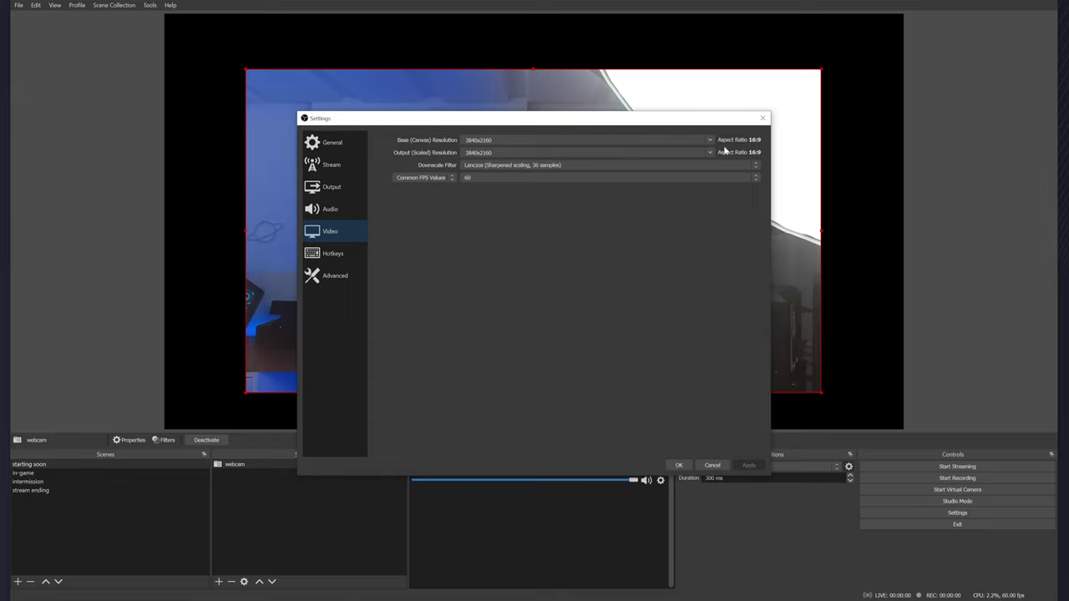
left_click(505, 153)
left_click(710, 153)
left_click(537, 163)
left_click(679, 466)
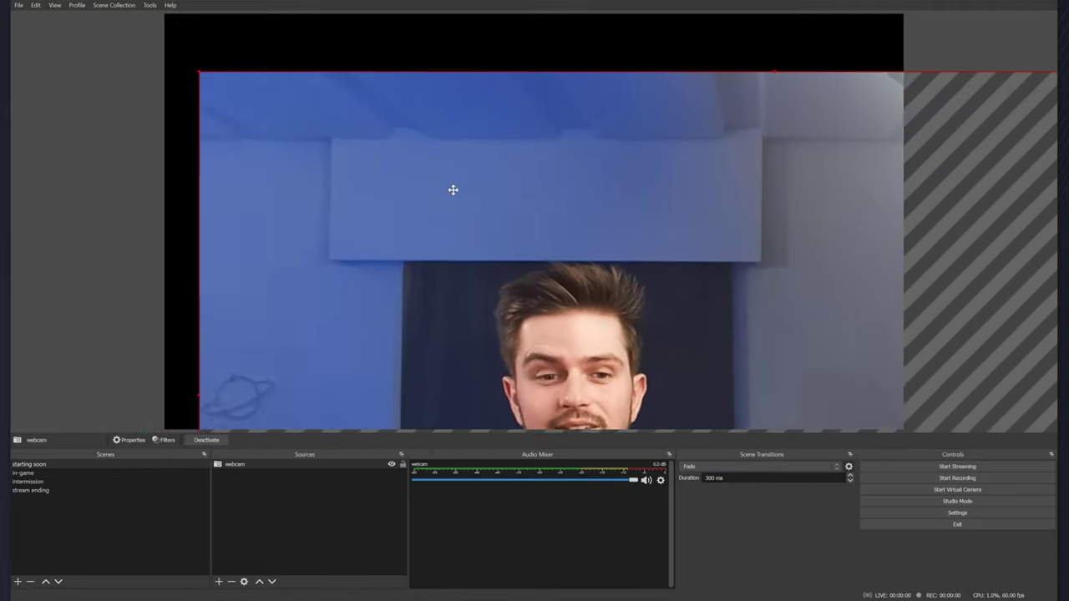
Shrink the oversized webcam source by its corner and reposition it on the canvas
left_click_drag(452, 190, 342, 169)
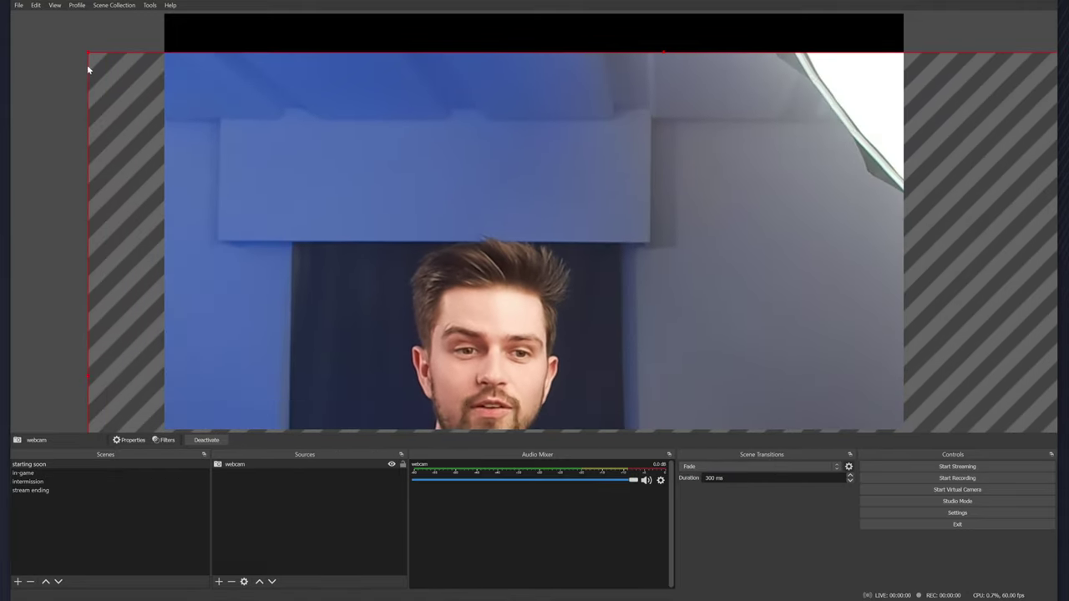
left_click_drag(87, 52, 520, 296)
left_click_drag(697, 372, 501, 228)
Fit the webcam source to the screen and align it with the canvas edges
right_click(465, 219)
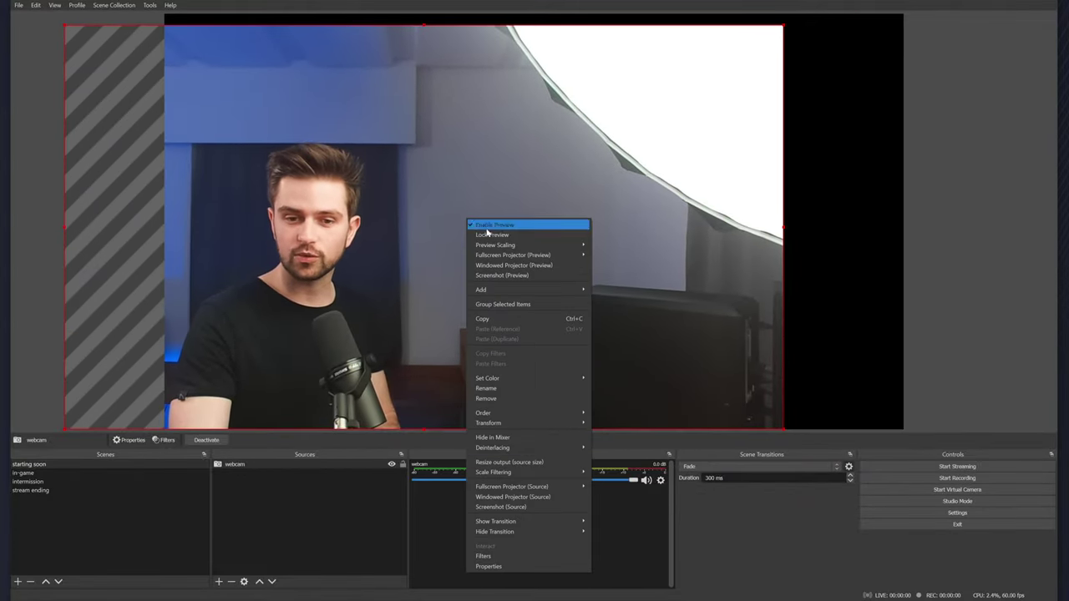
mouse_move(534, 422)
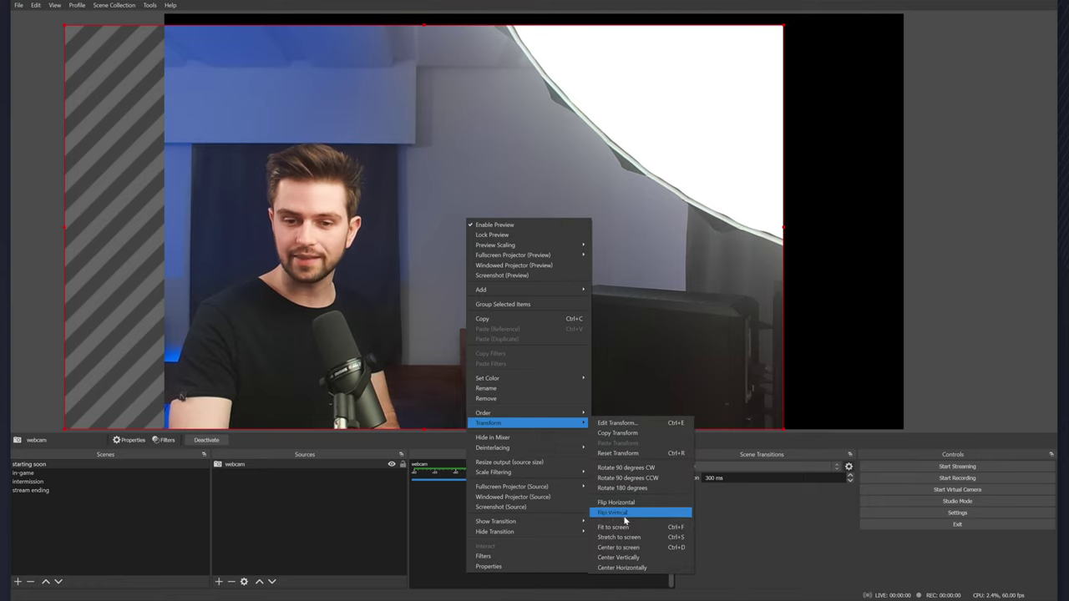
left_click(636, 528)
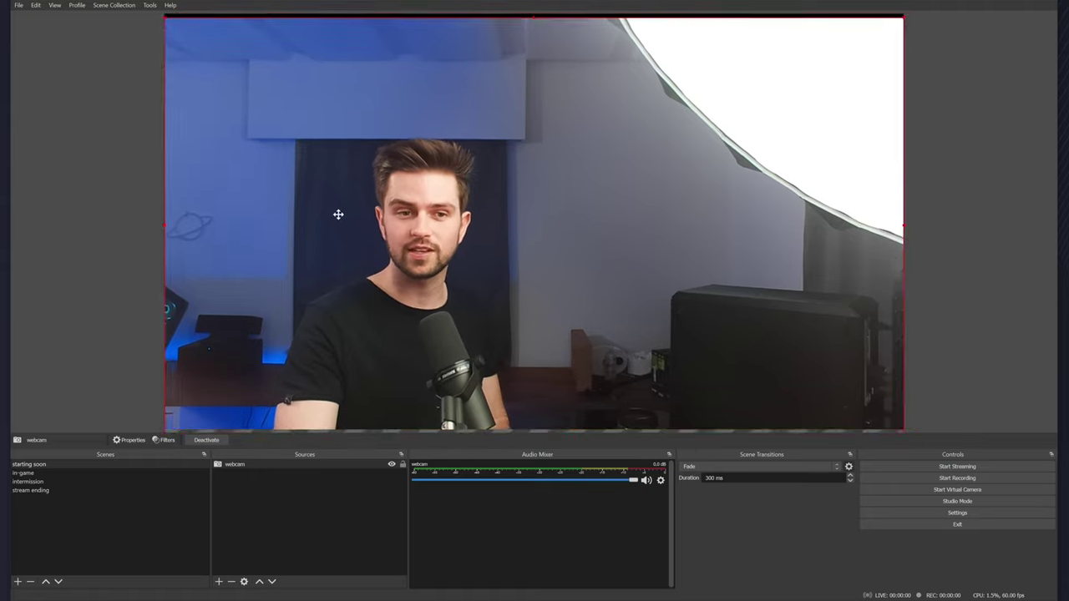
left_click_drag(338, 215, 339, 210)
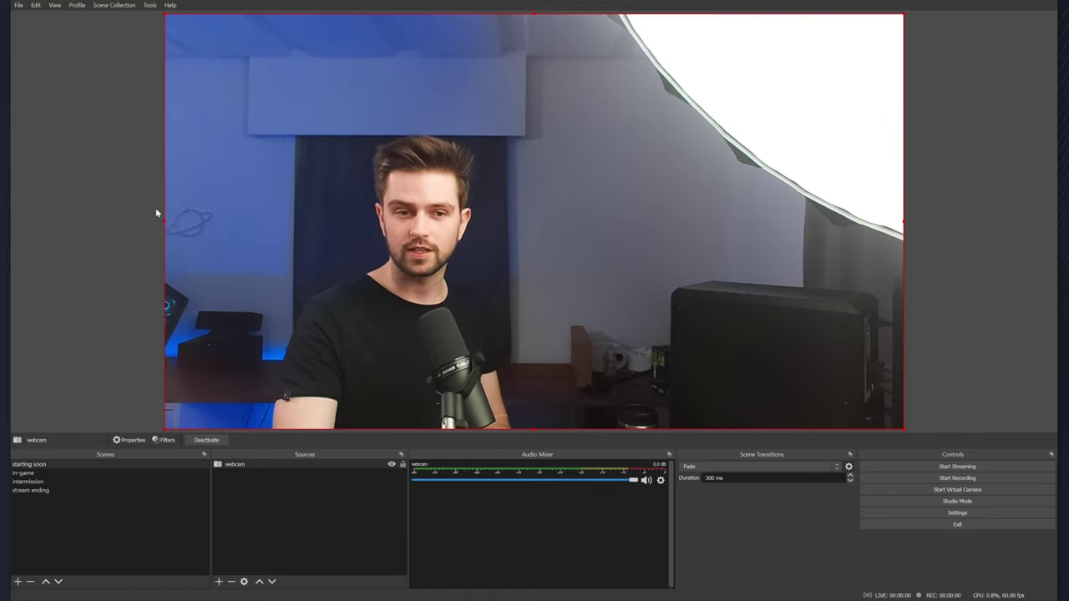
Shrink the webcam source, reposition it around the canvas middle, and enlarge it to roughly two thirds of the canvas width
left_click_drag(156, 212, 479, 221)
left_click_drag(675, 237, 469, 231)
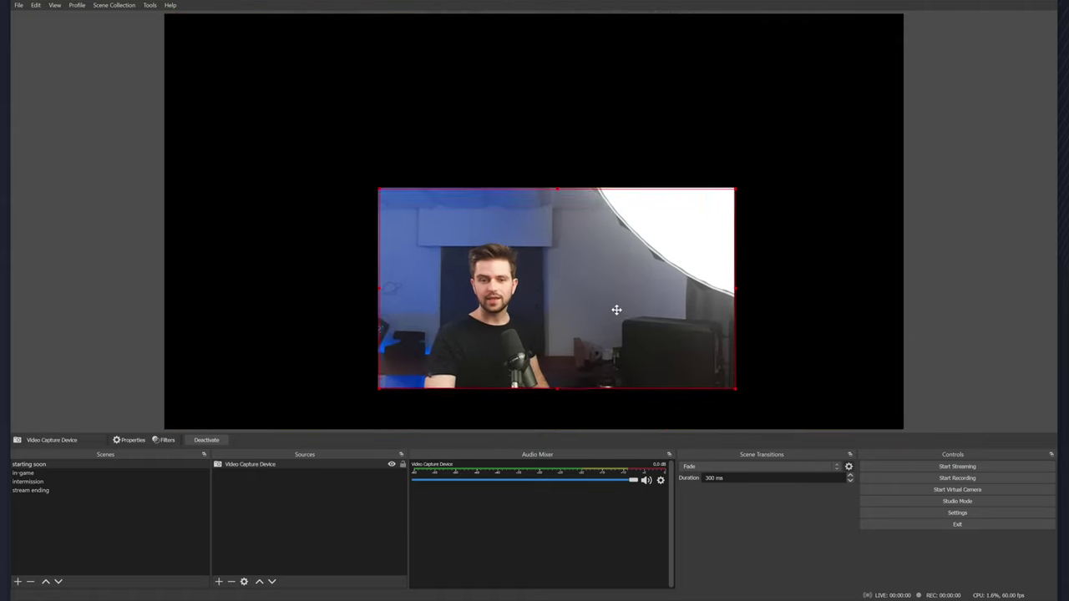
left_click_drag(615, 310, 647, 281)
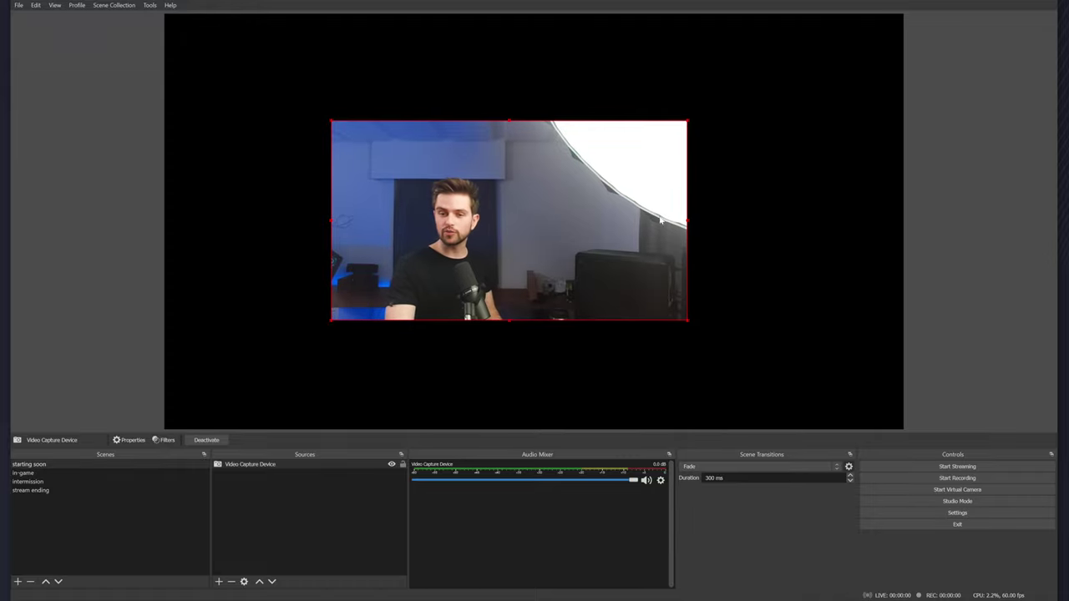
left_click_drag(687, 220, 868, 250)
left_click_drag(731, 224, 635, 222)
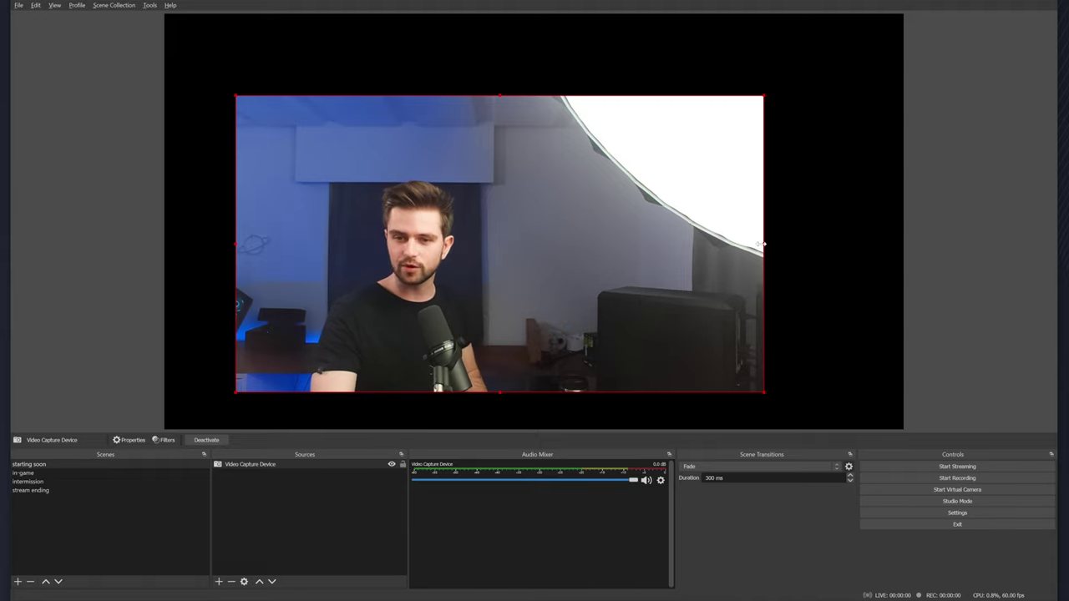
Crop both sides of the webcam source to a portrait frame and scale it down in the canvas's lower-left area
left_click_drag(763, 244, 514, 242)
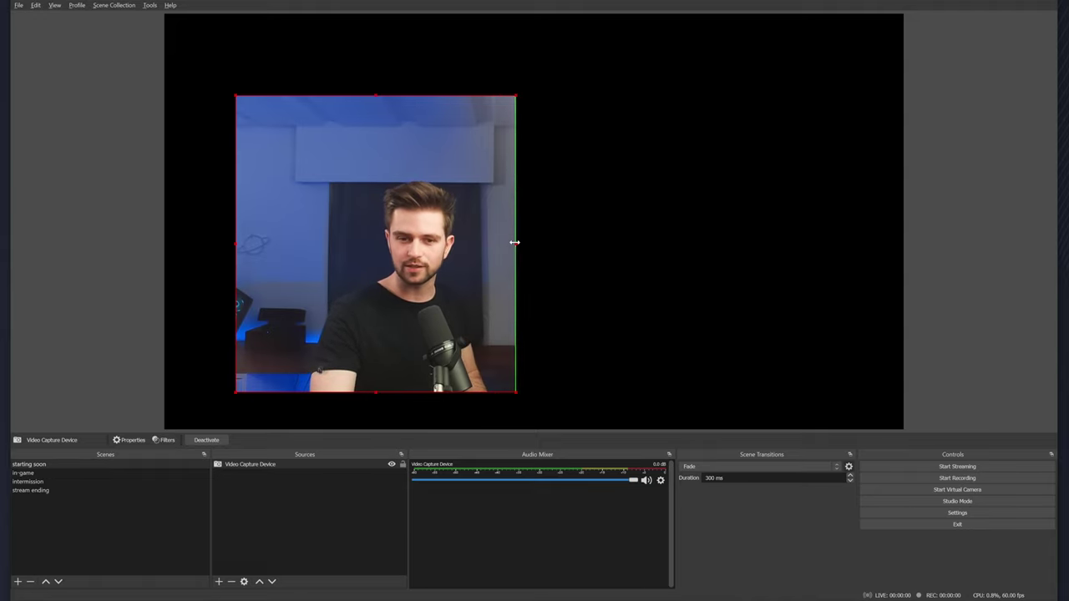
left_click_drag(236, 244, 278, 251)
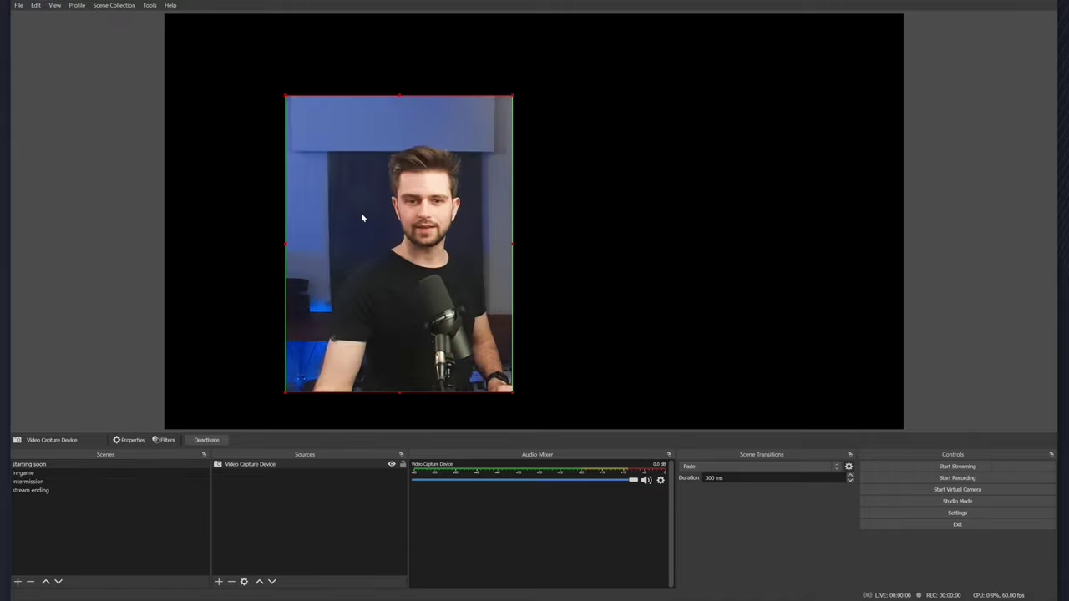
left_click_drag(512, 97, 294, 280)
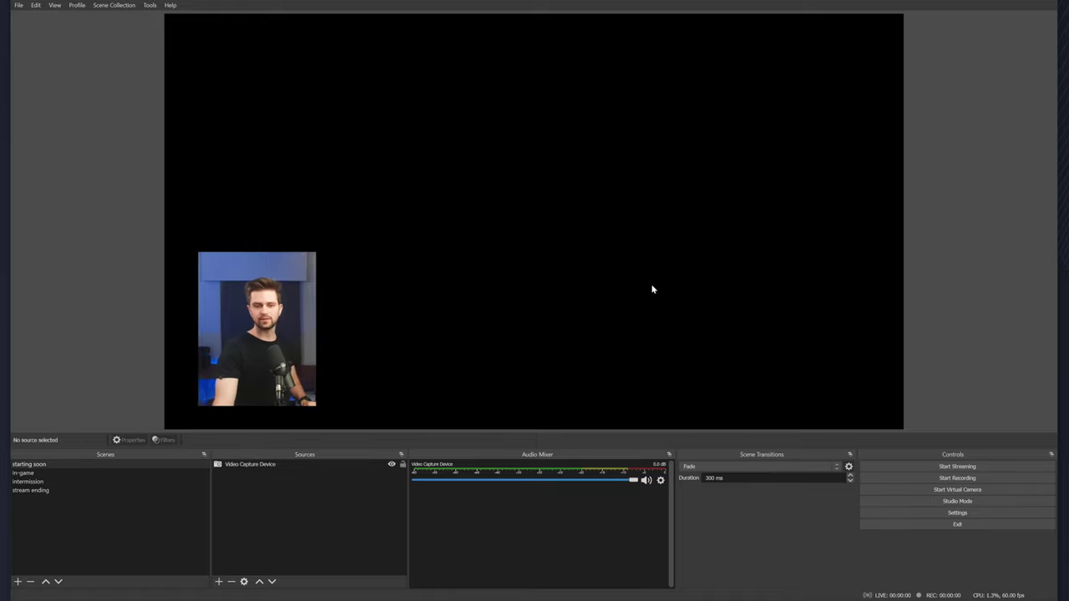
Move the cropped webcam source to the middle of the canvas and restore its full uncropped width
left_click_drag(220, 357, 470, 258)
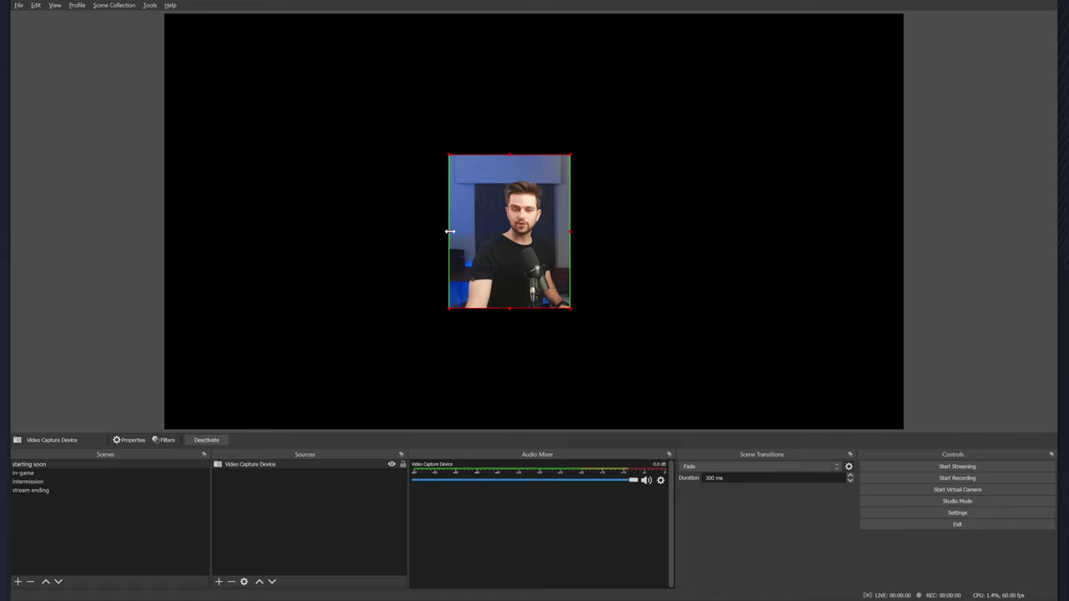
left_click_drag(571, 231, 435, 253)
left_click_drag(359, 265, 479, 245)
Add the existing Video Capture Device as a visible source in the in-game scene
left_click(73, 464)
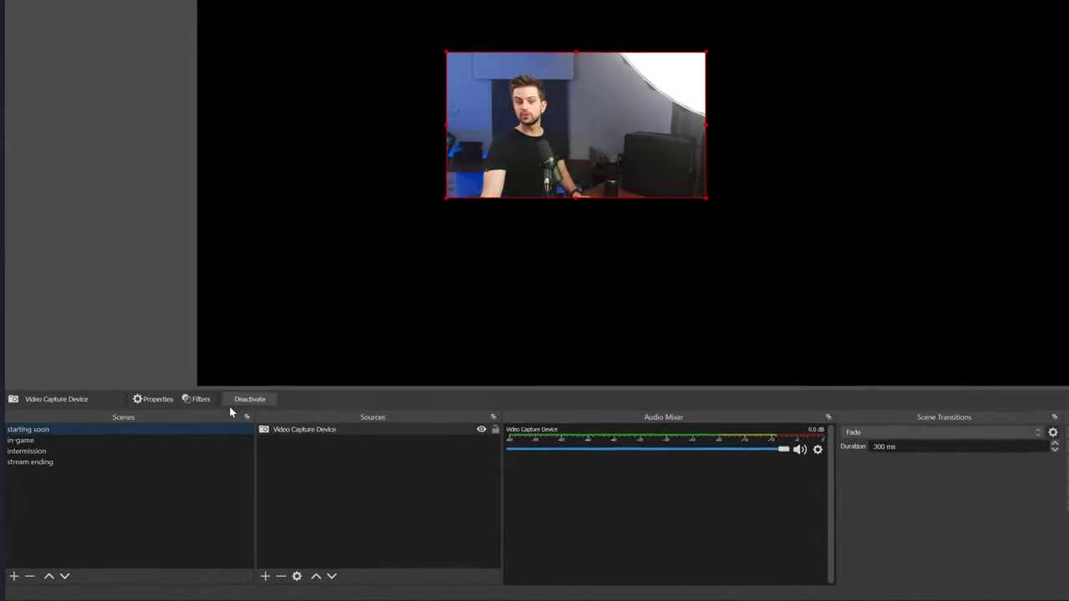
left_click(38, 412)
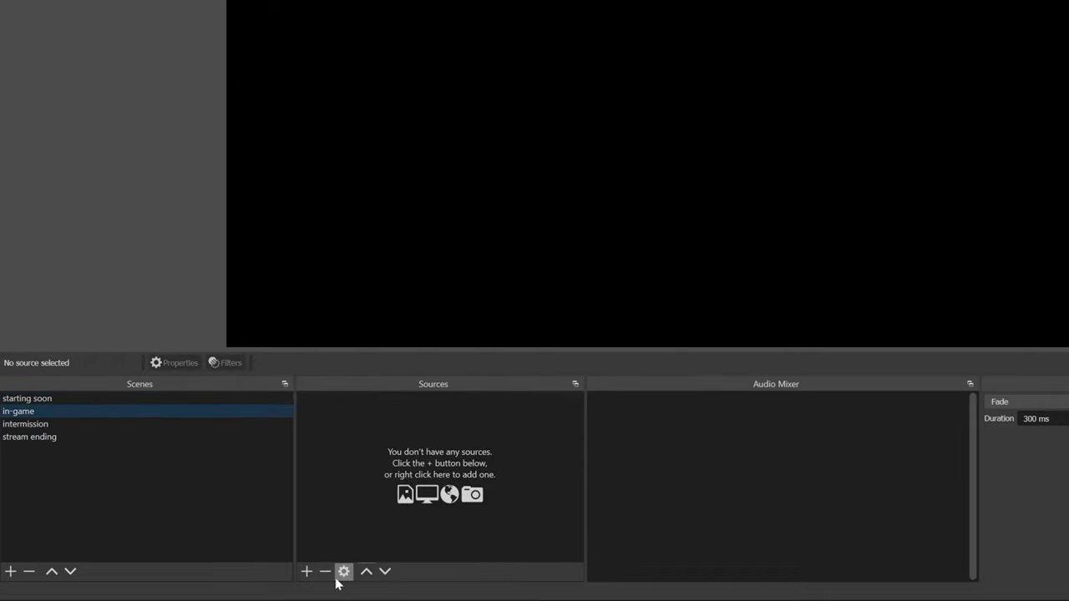
left_click(306, 571)
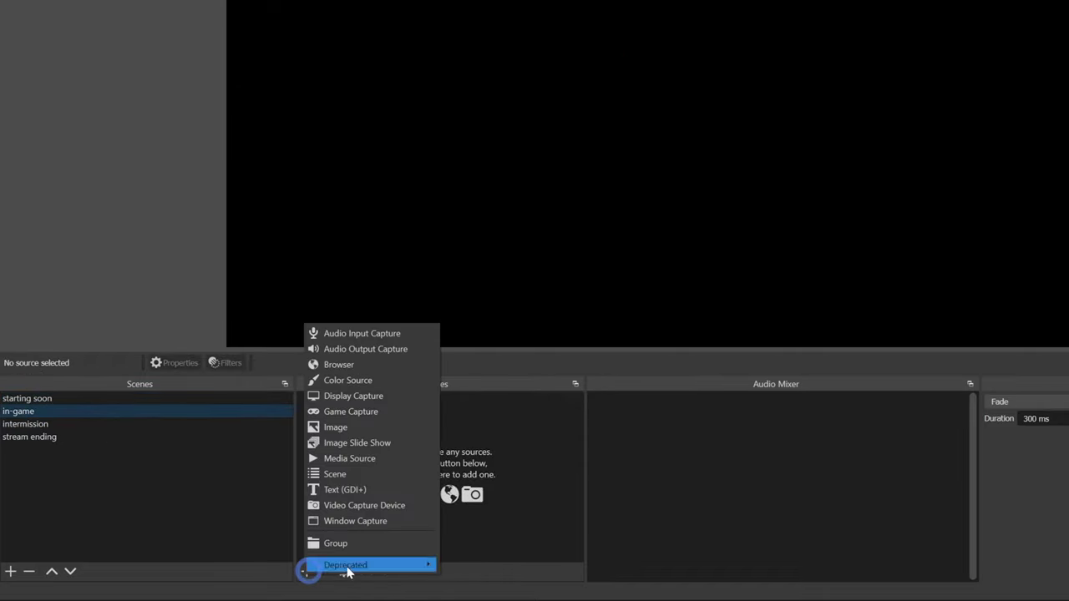
left_click(357, 505)
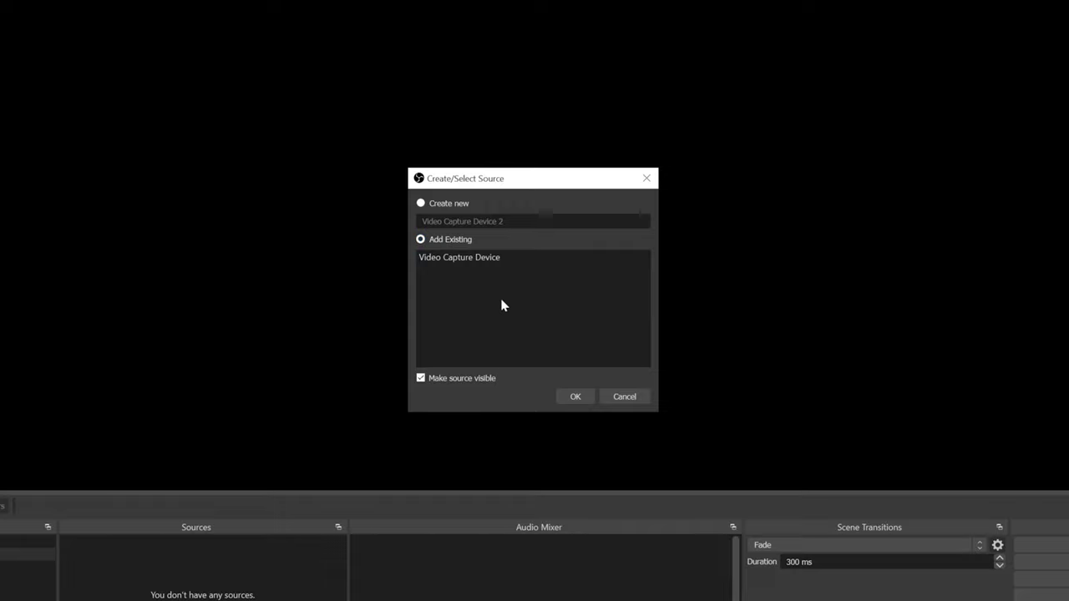
left_click_drag(470, 185, 421, 196)
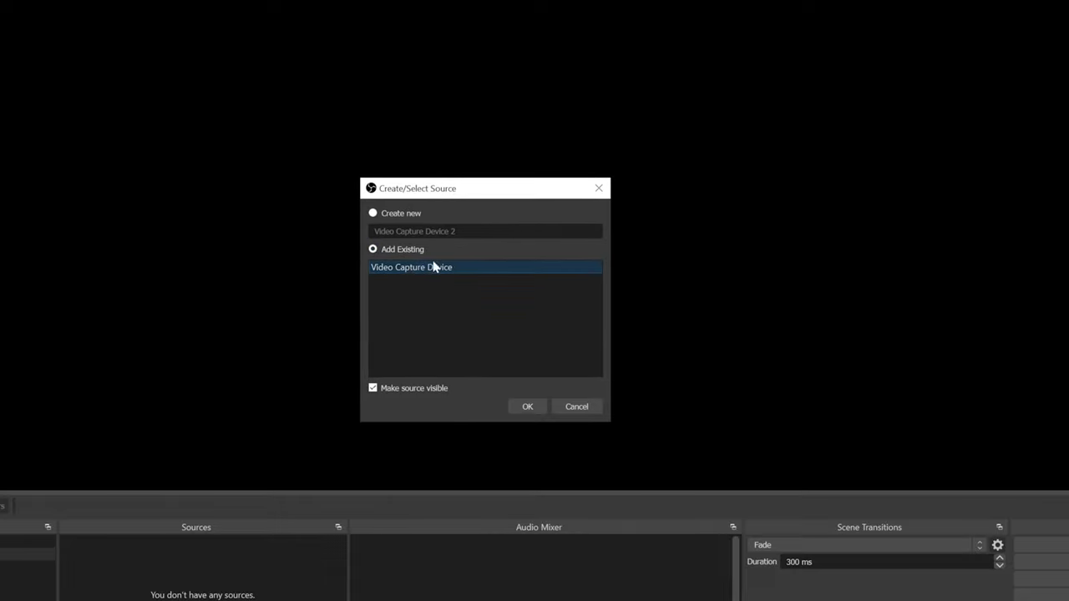
left_click(538, 407)
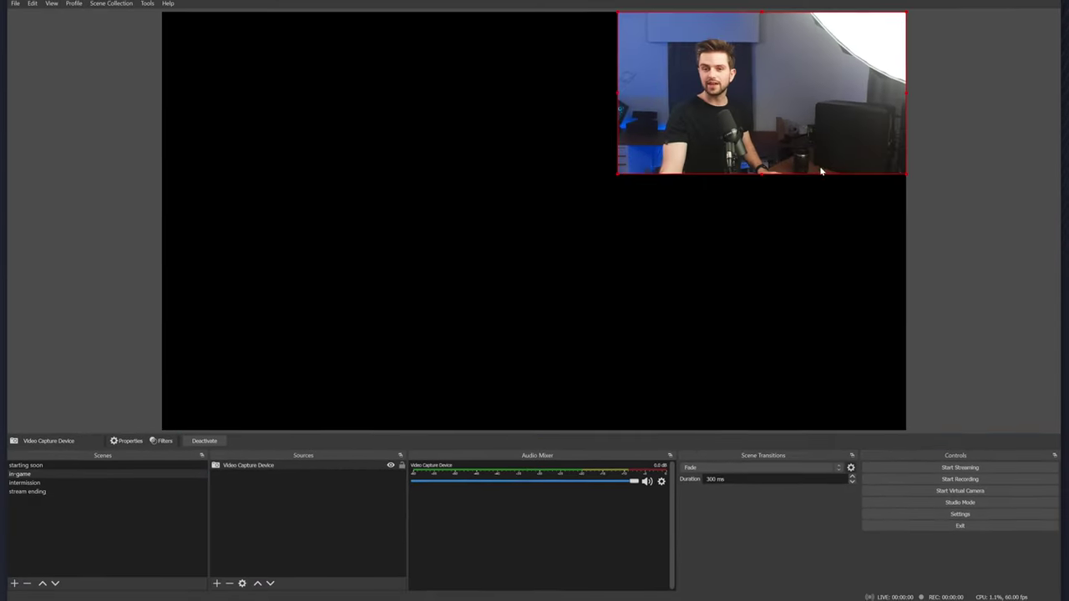
Reposition the in-game scene's webcam source and enlarge it around the middle of the canvas
left_click_drag(820, 171, 412, 379)
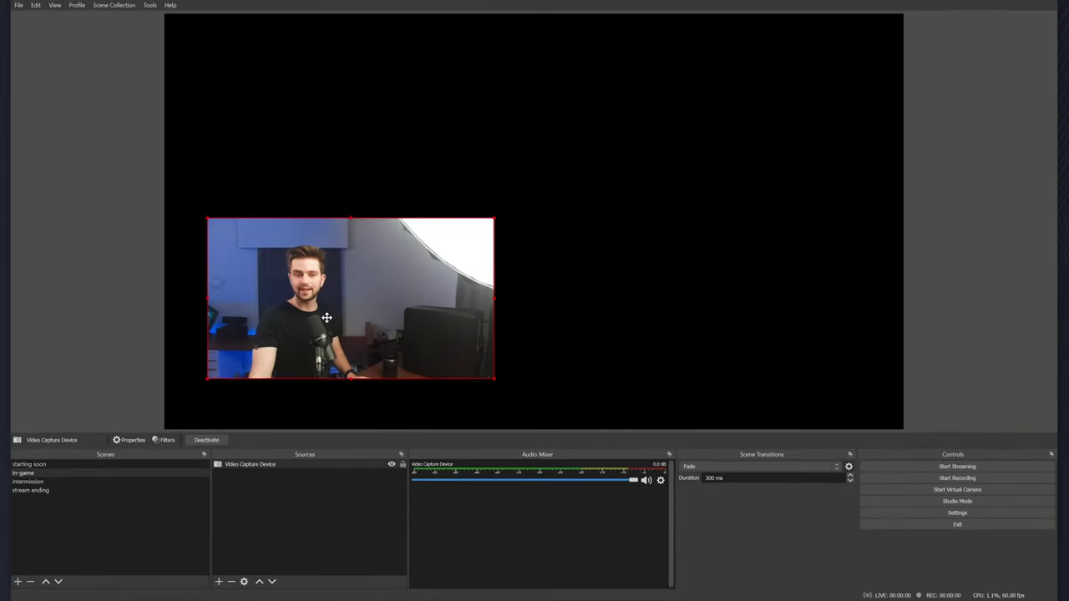
left_click_drag(333, 311, 317, 324)
left_click_drag(477, 234, 562, 191)
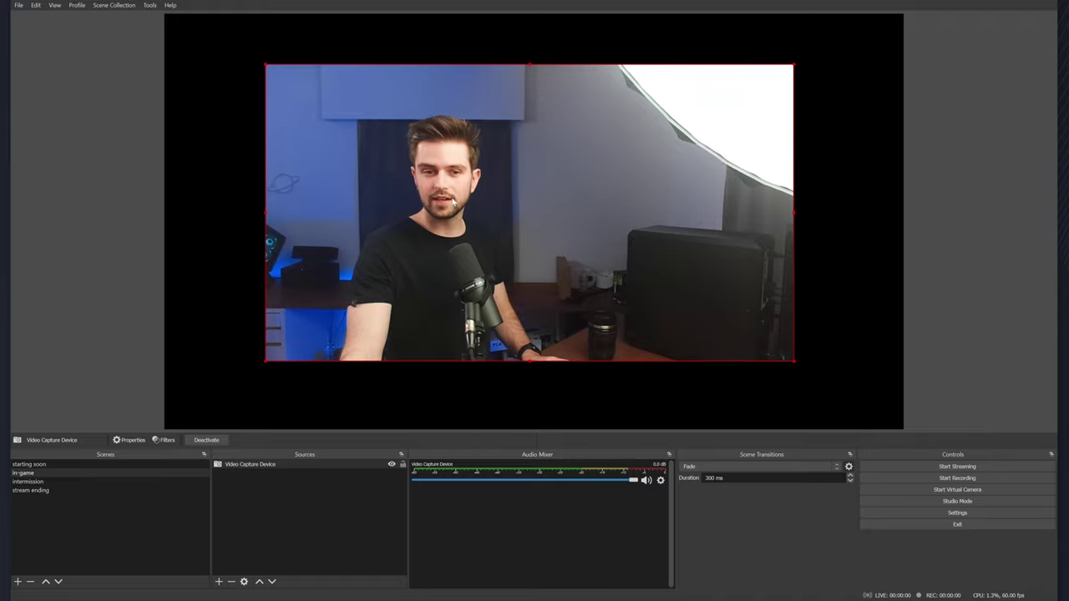
Remove the Video Capture Device source from the starting soon scene
left_click(35, 466)
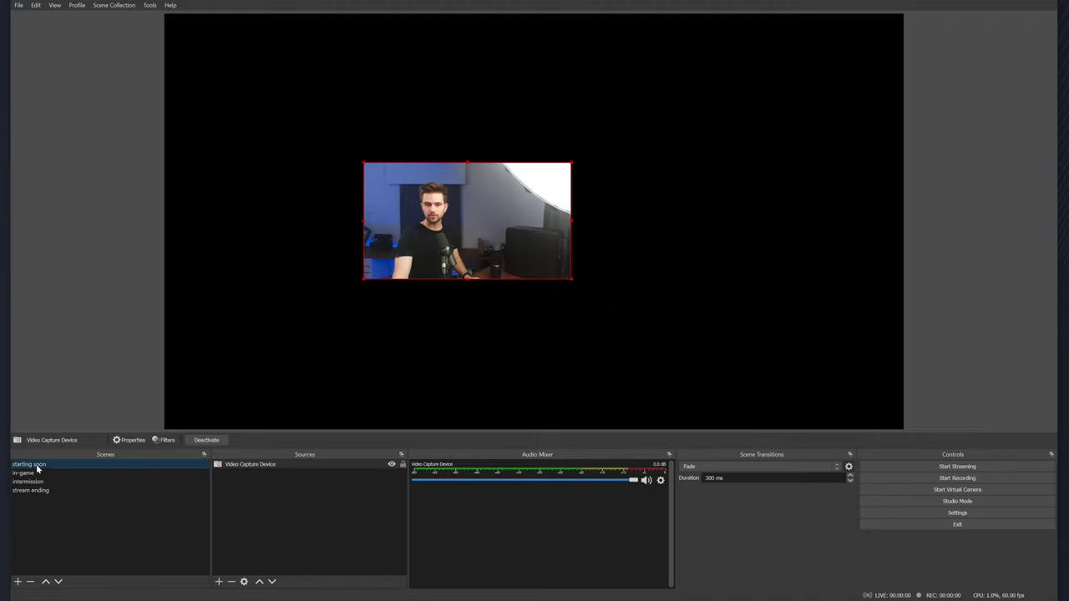
left_click_drag(468, 192, 318, 280)
key("Delete")
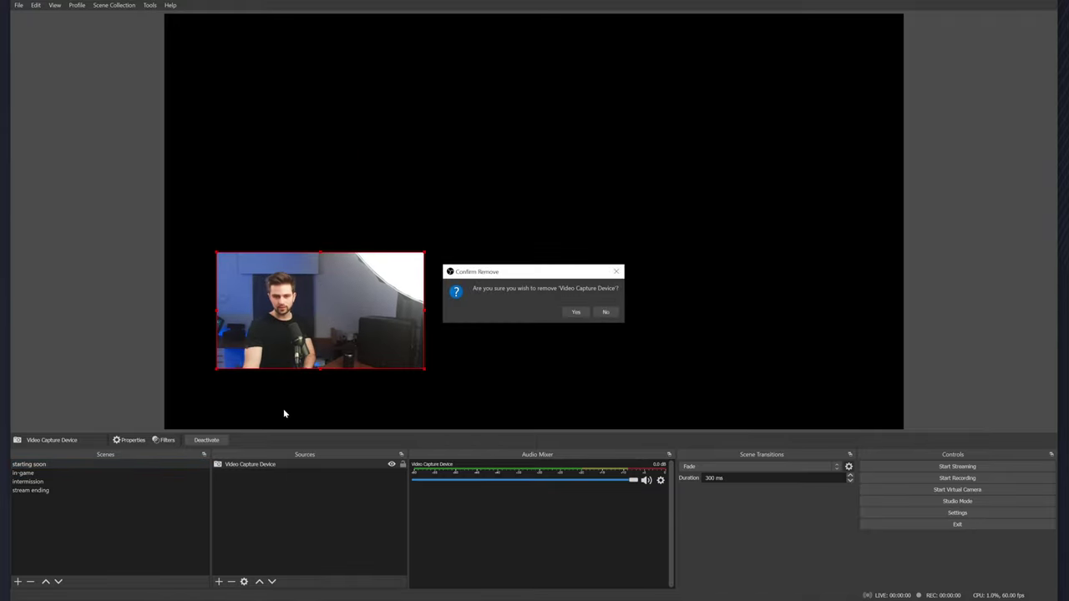
key("Return")
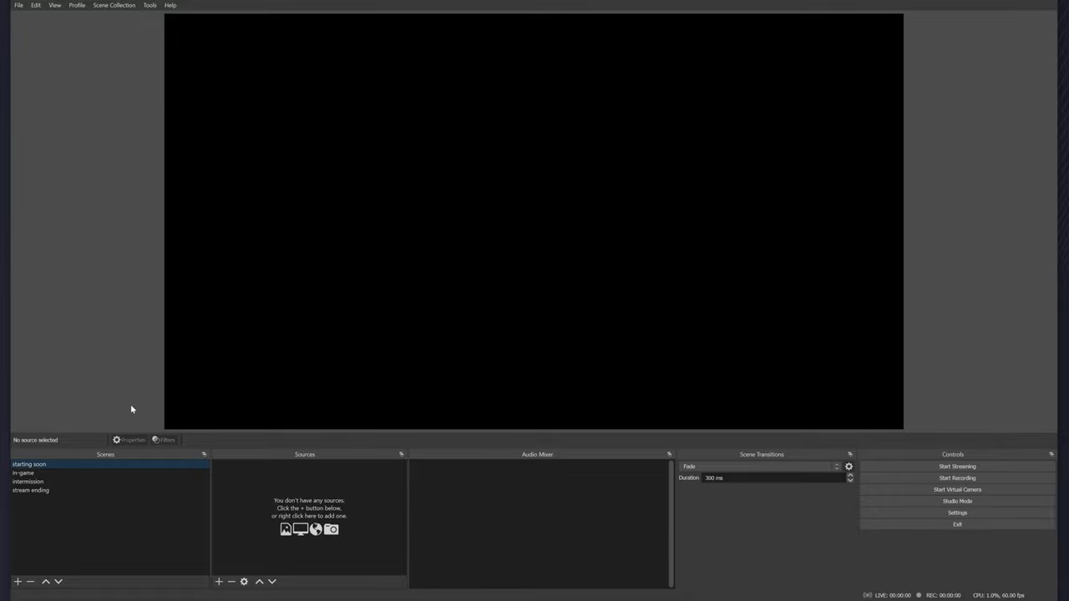
Narrow the webcam source in the in-game scene from its right side and move it toward the lower-left of the canvas
left_click(25, 473)
left_click_drag(793, 210, 476, 167)
left_click_drag(407, 131, 341, 340)
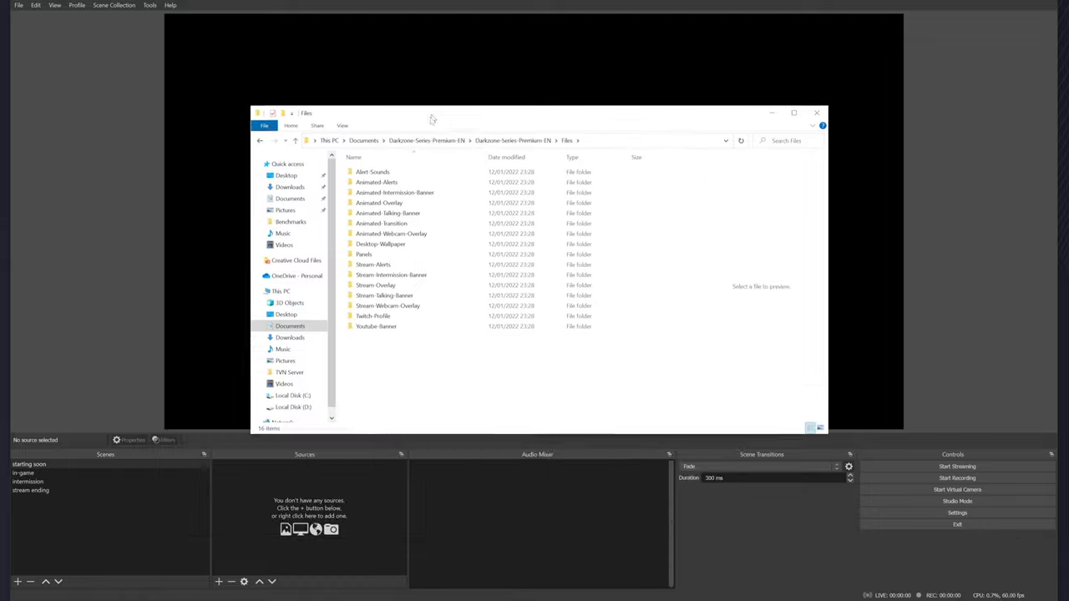
In File Explorer, open the Animated-Intermission-Banner folder inside the Darkzone package's Files folder
left_click_drag(439, 346, 414, 157)
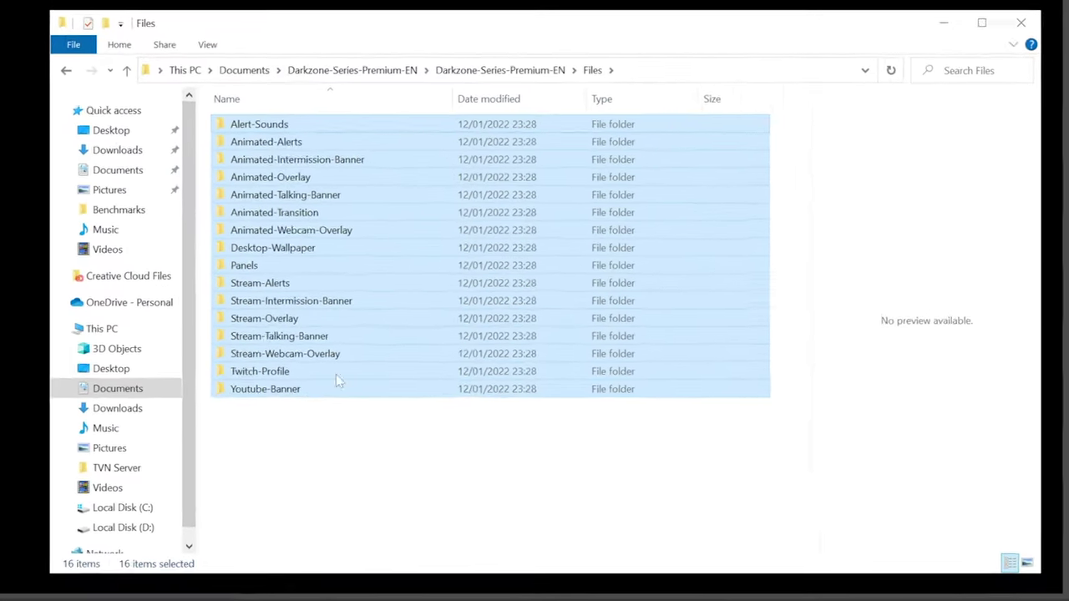
left_click(420, 357)
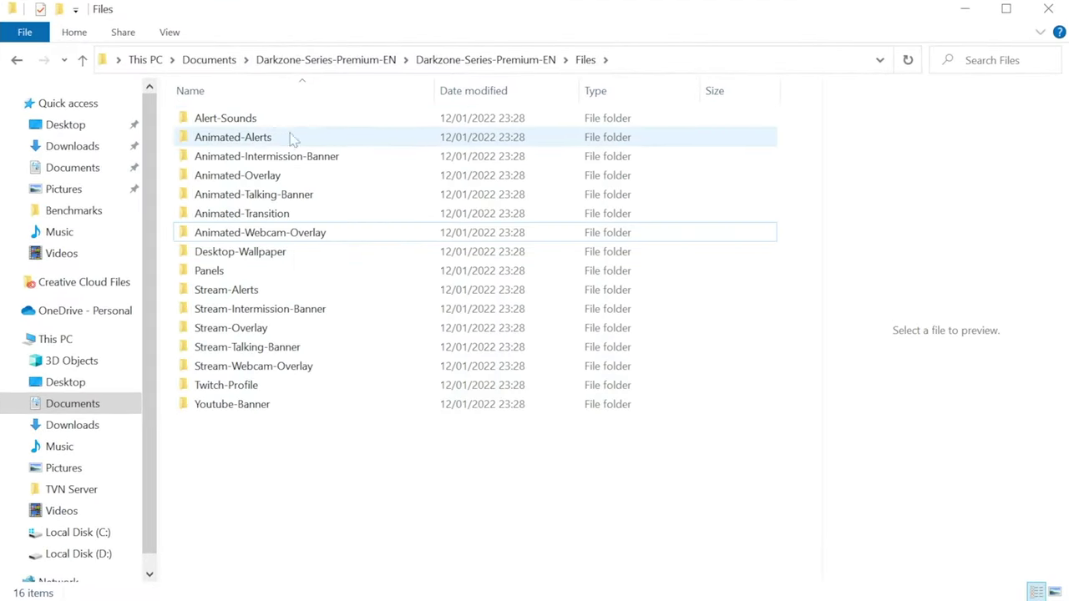
left_click(308, 157)
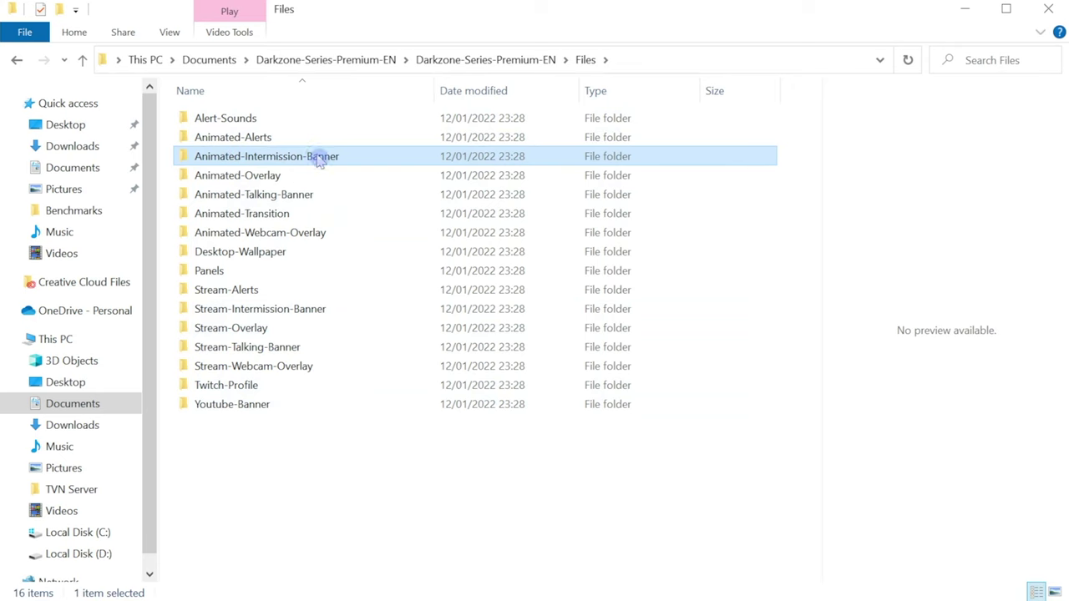
double_click(320, 158)
Add Darkzone-intermission-starting.webm from the folder to the starting soon scene in OBS Studio
left_click(758, 190)
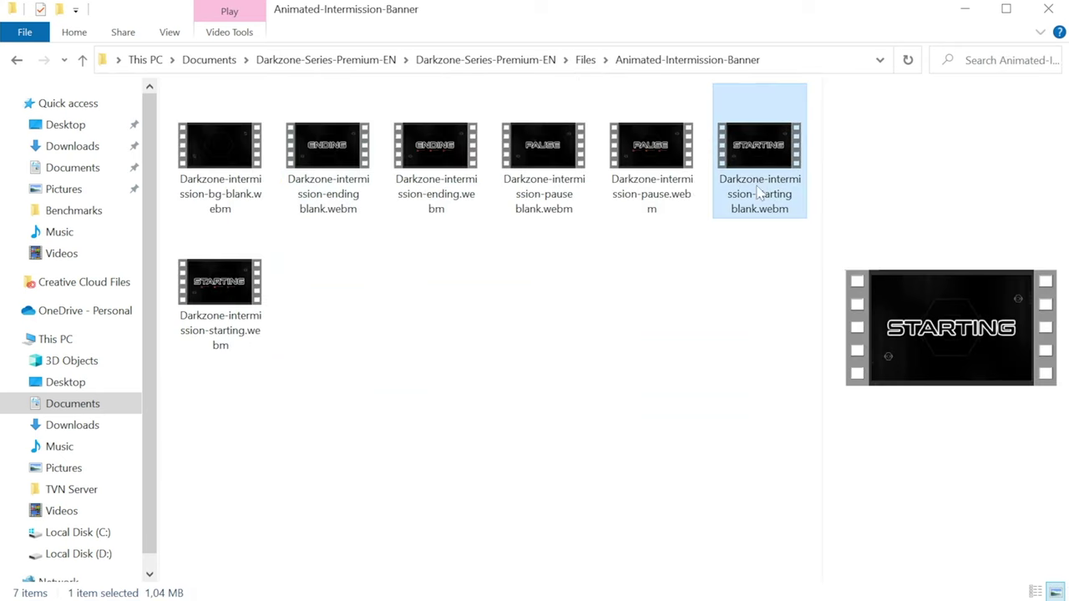
left_click(236, 343)
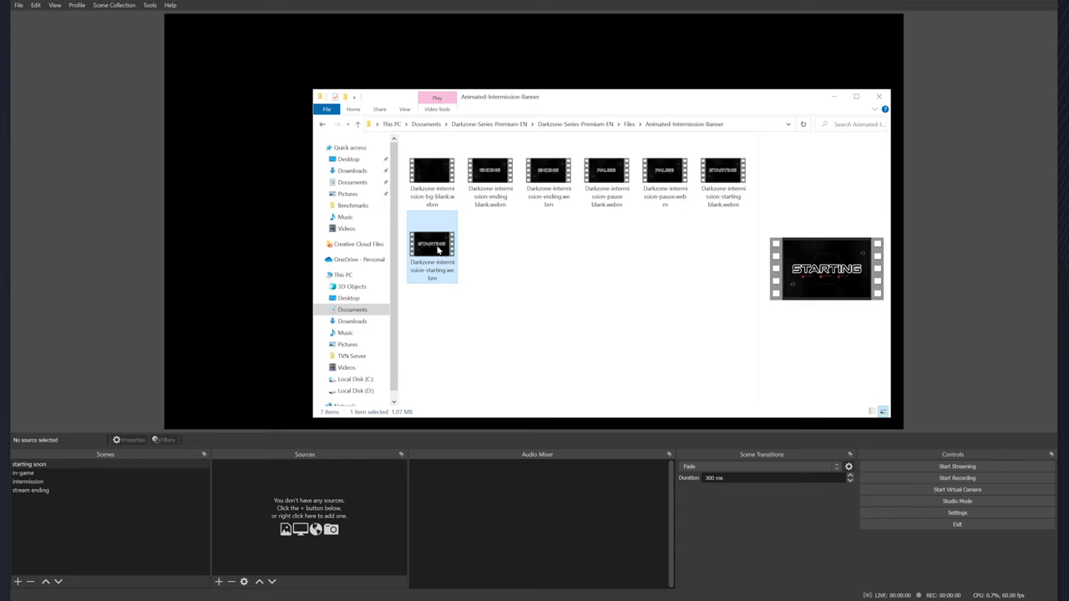
left_click_drag(253, 227, 252, 222)
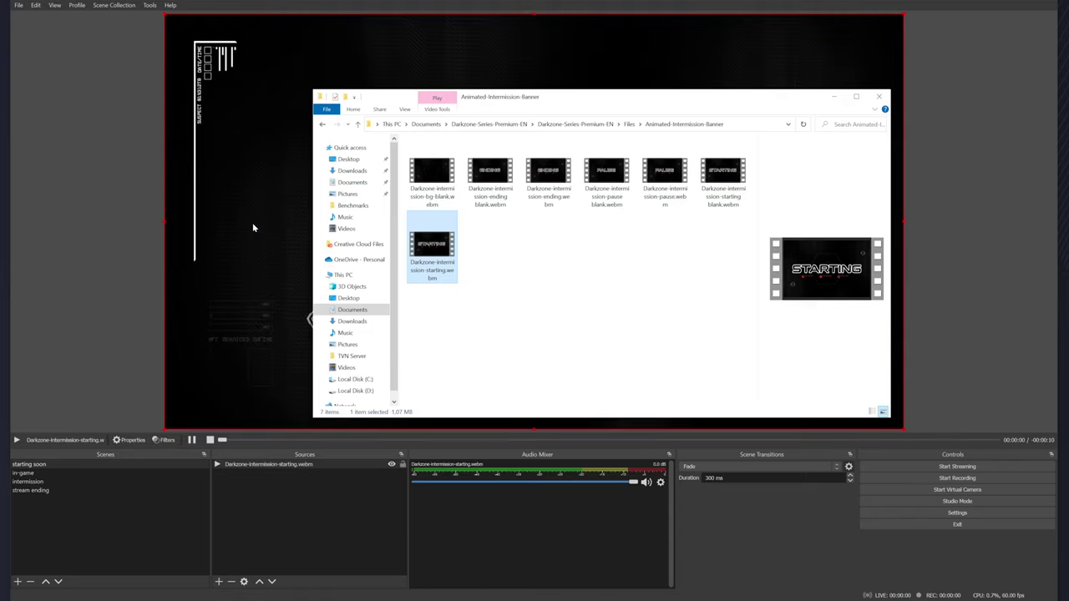
left_click(251, 222)
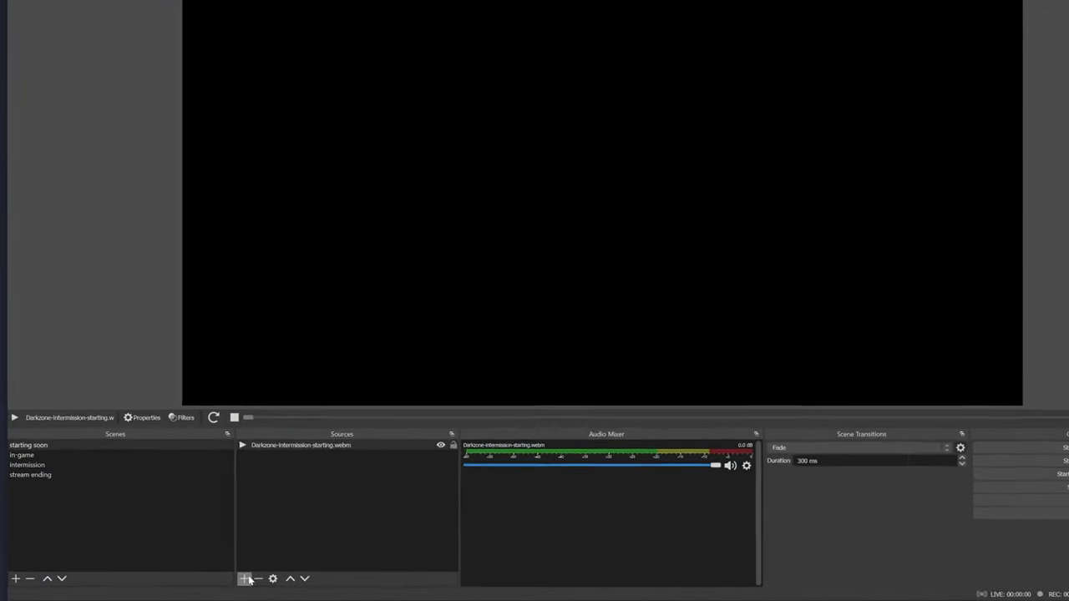
Create a new Media Source in the starting soon scene, keeping the default name
left_click(246, 578)
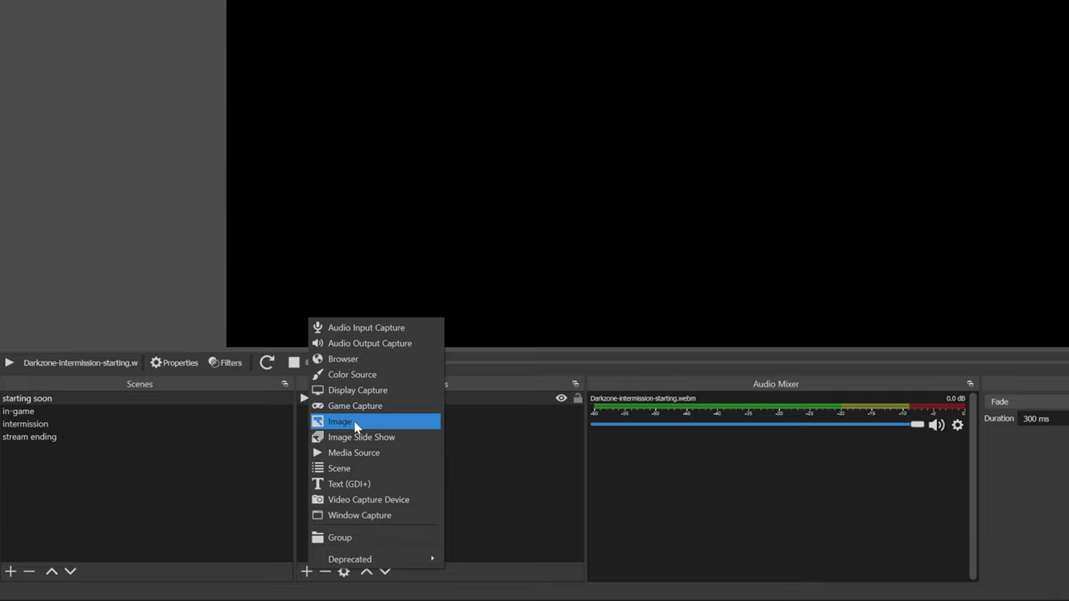
left_click(360, 454)
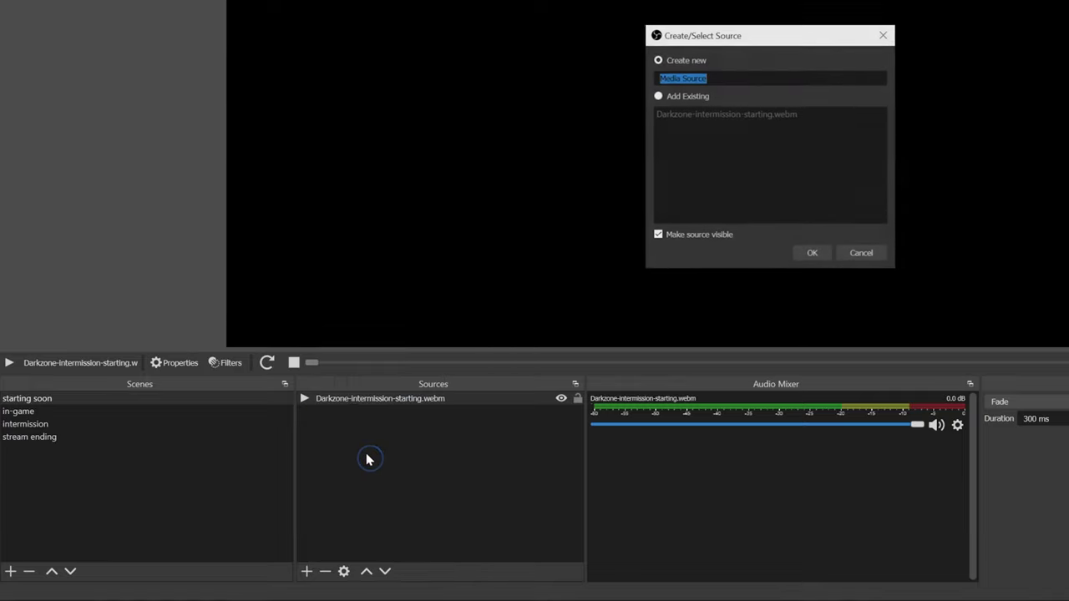
left_click(629, 366)
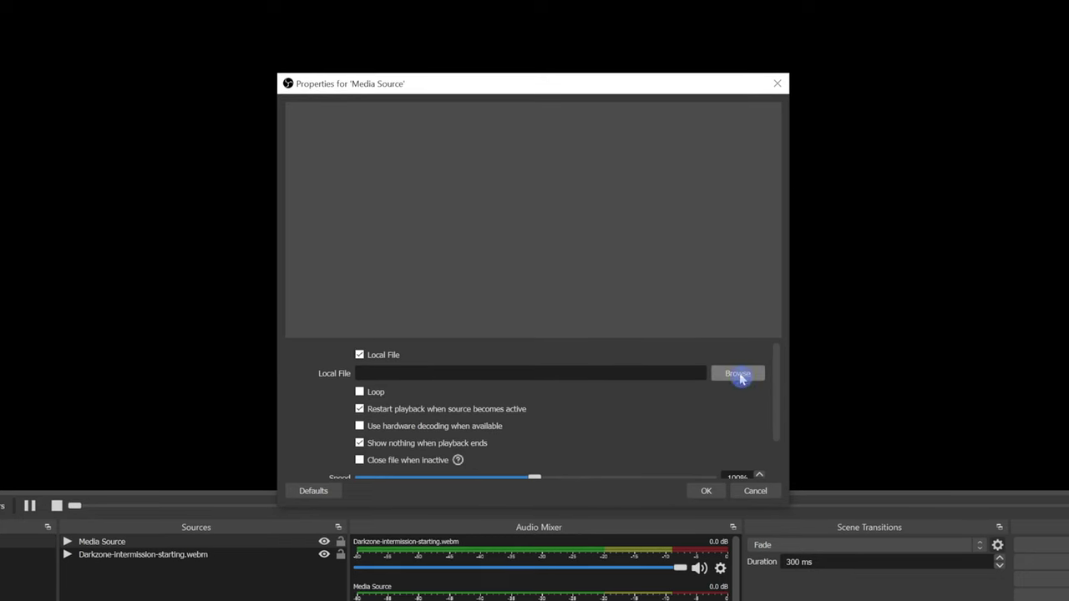
Set the media source's local file to Darkzone-intermission-starting blank.webm from the package's Animated-Intermission-Banner folder
left_click(738, 374)
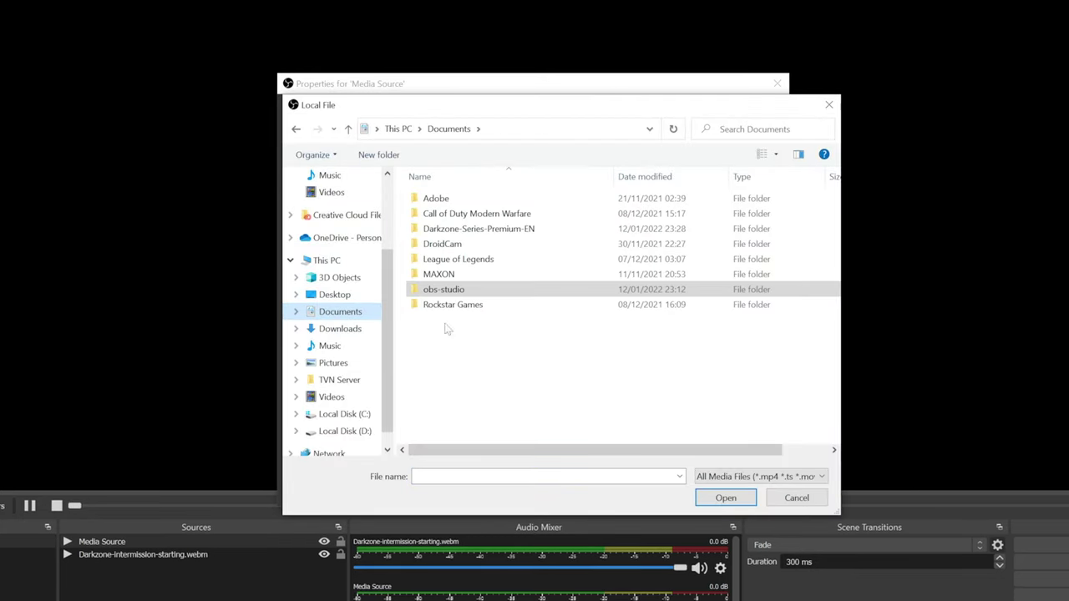
double_click(471, 229)
double_click(472, 199)
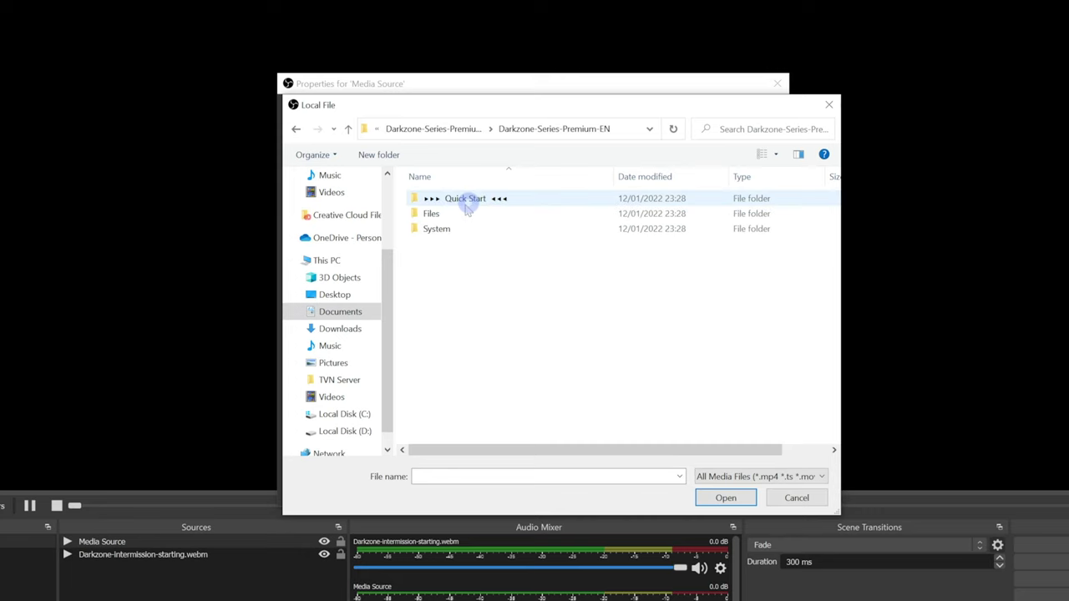
double_click(455, 214)
double_click(532, 231)
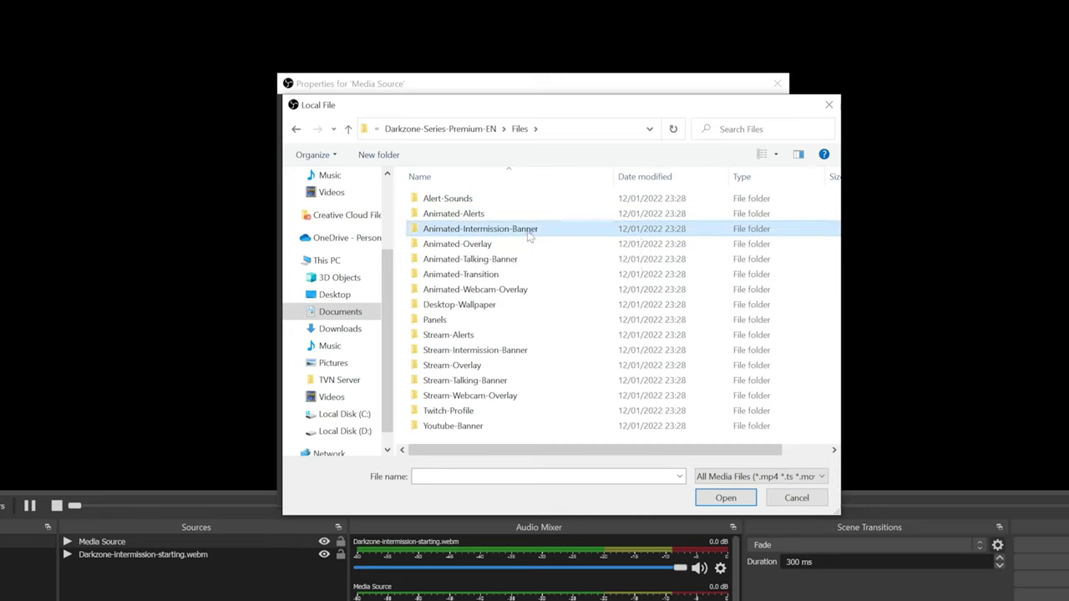
left_click(541, 375)
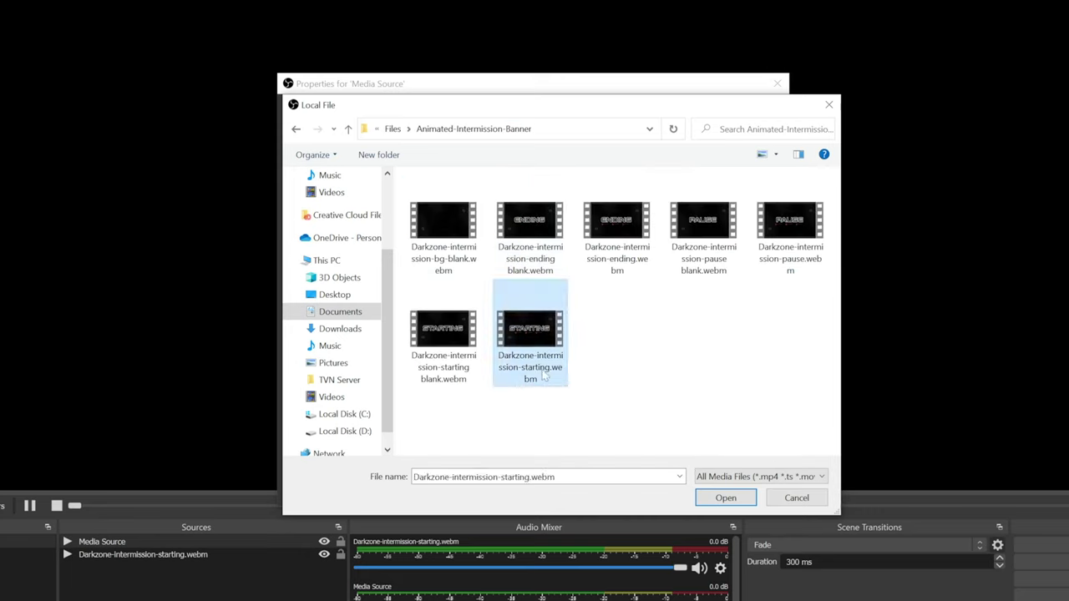
double_click(443, 376)
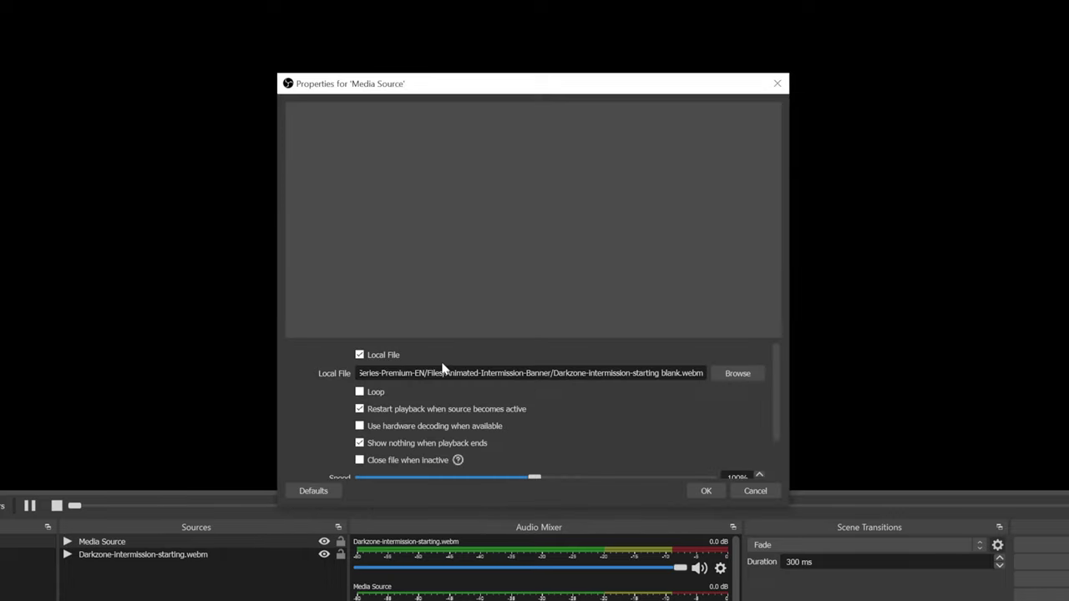
left_click(704, 491)
Scale down the blank starting banner and reposition it in the right half of the canvas
left_click_drag(52, 468, 543, 194)
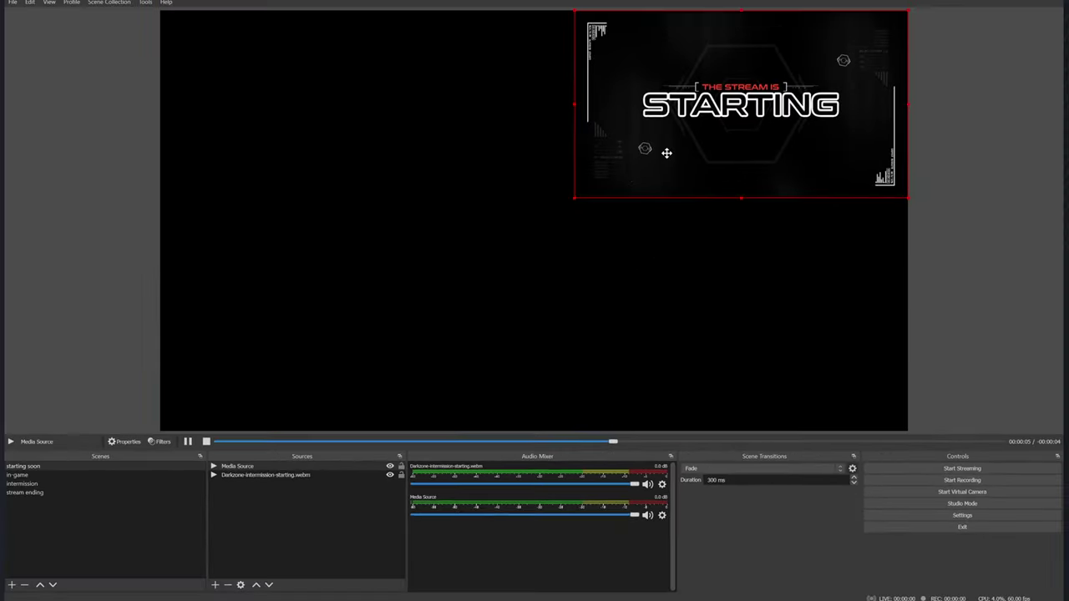
left_click_drag(707, 106, 688, 220)
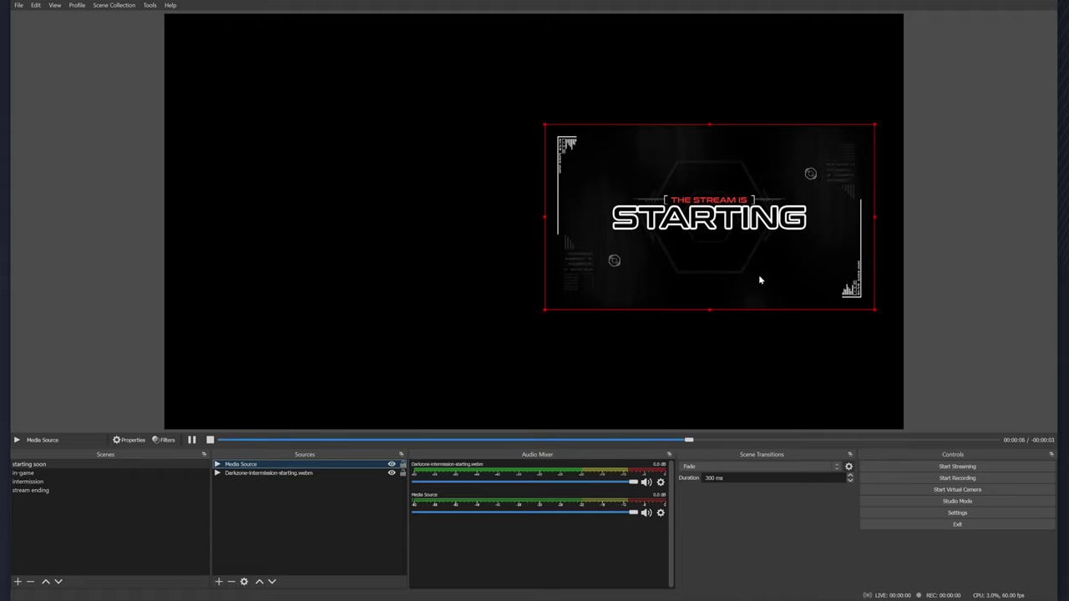
left_click_drag(758, 281, 722, 234)
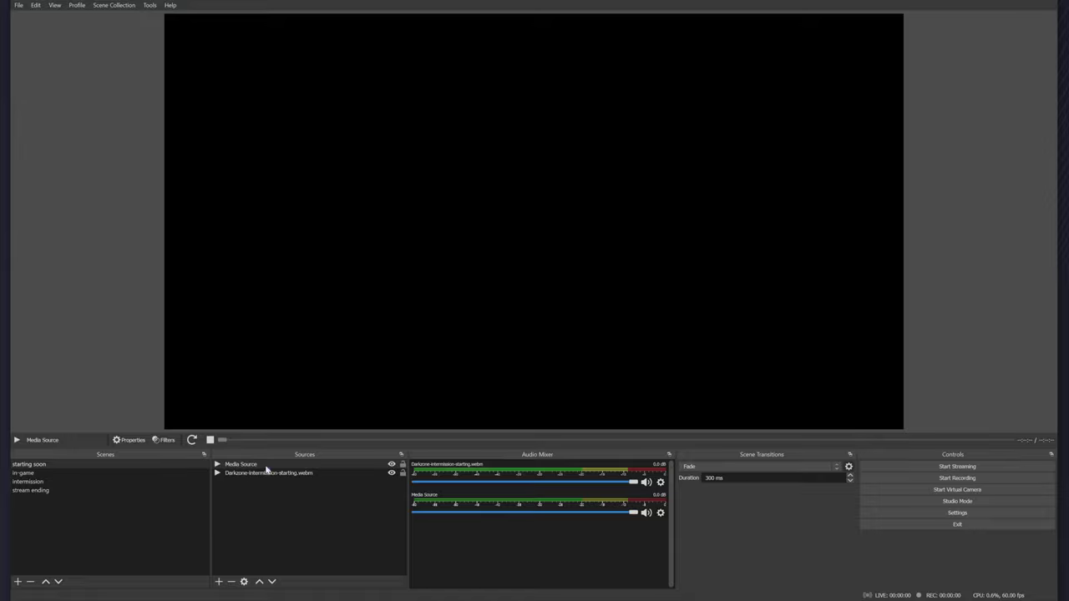
Enable looping for Media Source and for Darkzone-intermission-starting.webm
double_click(267, 466)
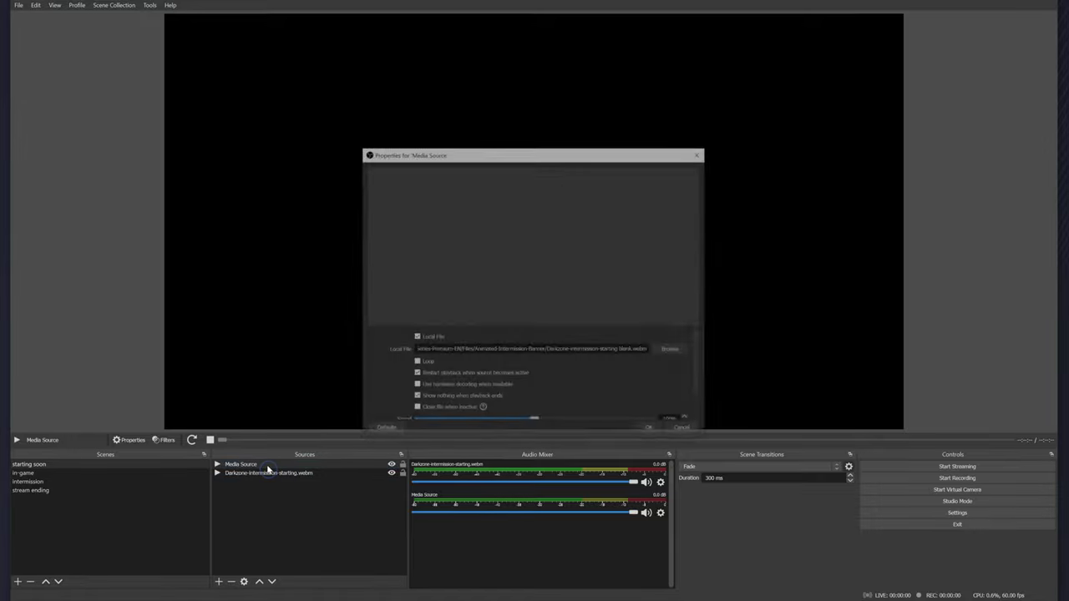
left_click(375, 383)
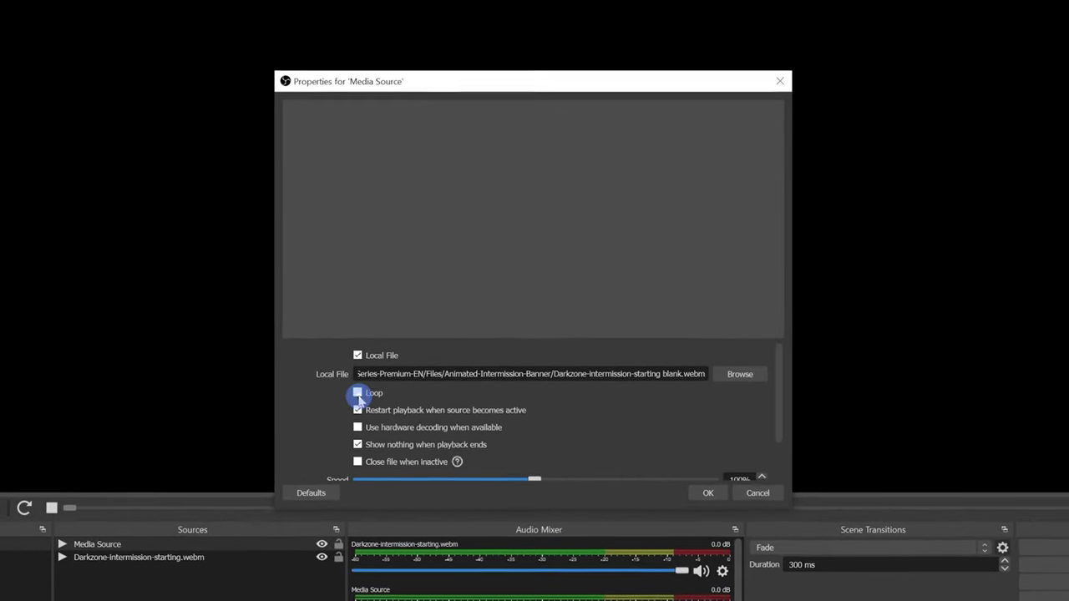
left_click(690, 474)
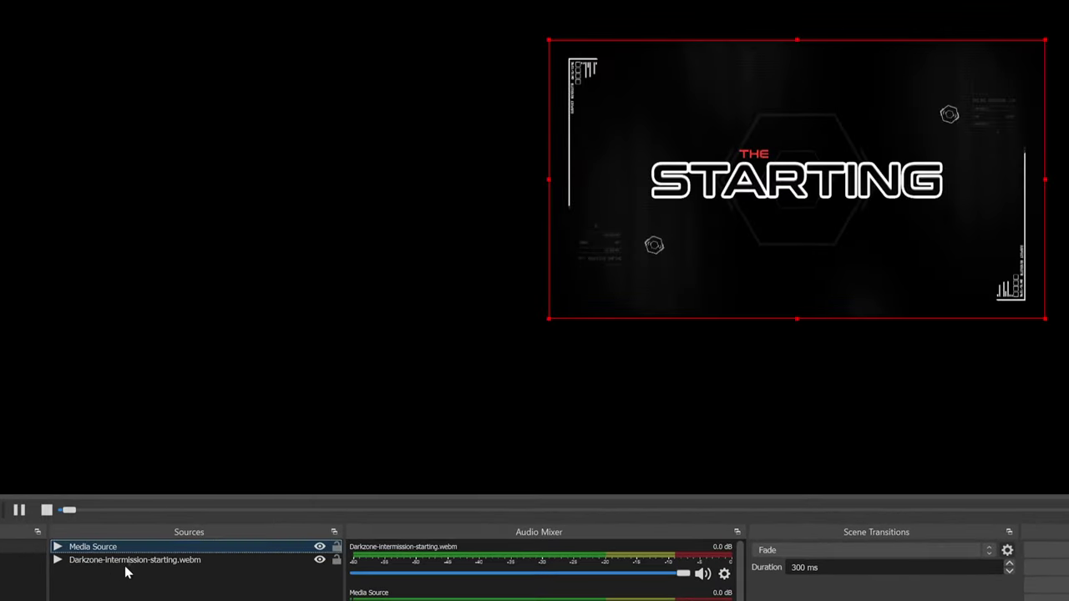
double_click(126, 565)
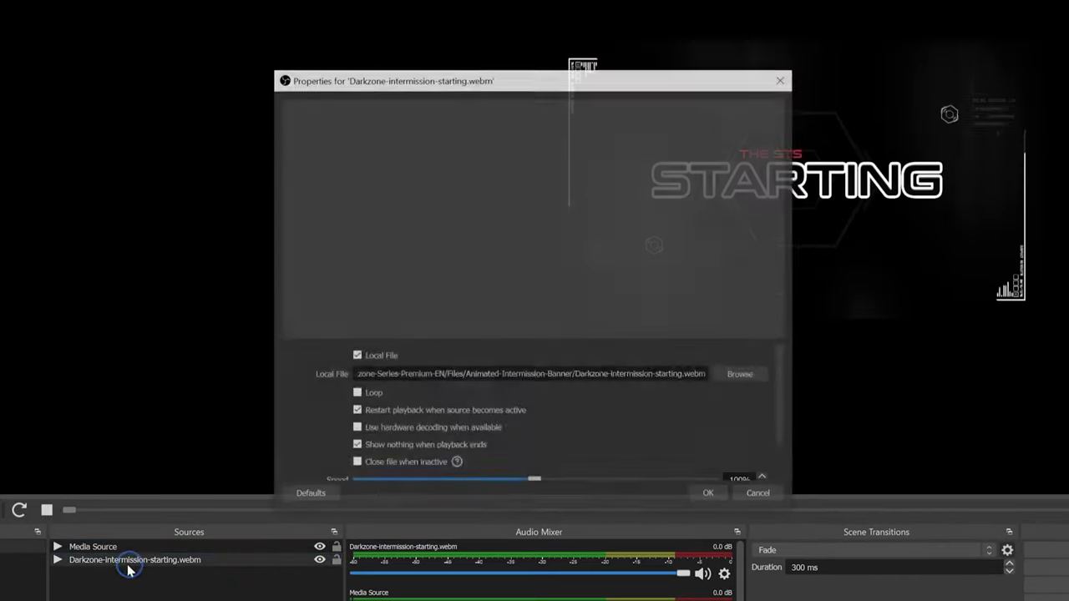
left_click(709, 494)
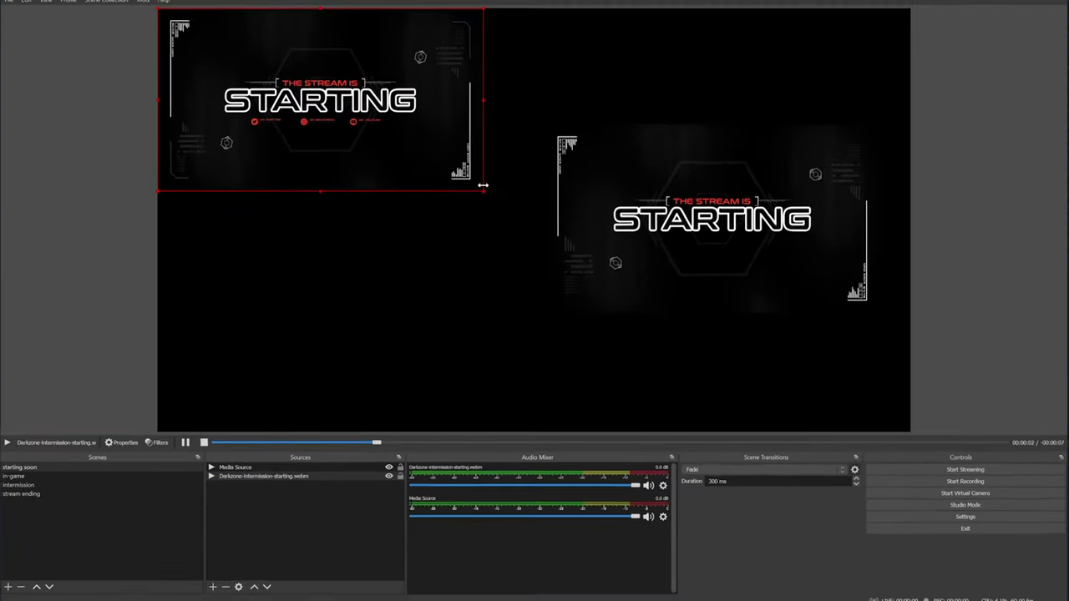
Enlarge the social-media and blank starting banners on the canvas to compare the two versions
mouse_move(483, 185)
left_mouse_down()
mouse_move(523, 234)
mouse_move(577, 368)
mouse_move(751, 392)
mouse_move(830, 371)
mouse_move(635, 250)
mouse_move(464, 191)
left_mouse_up()
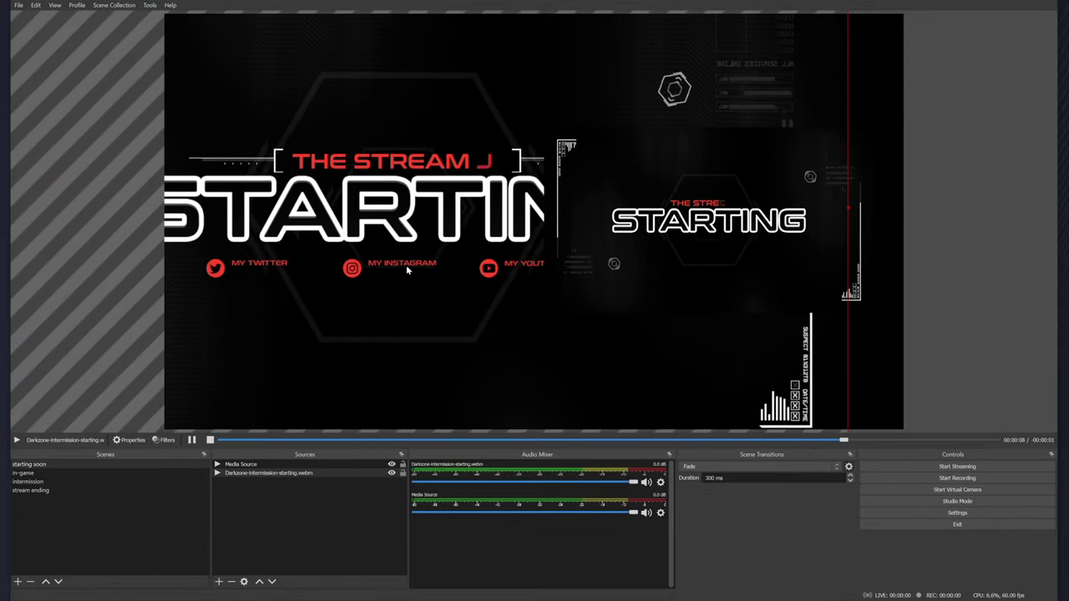
left_click(814, 245)
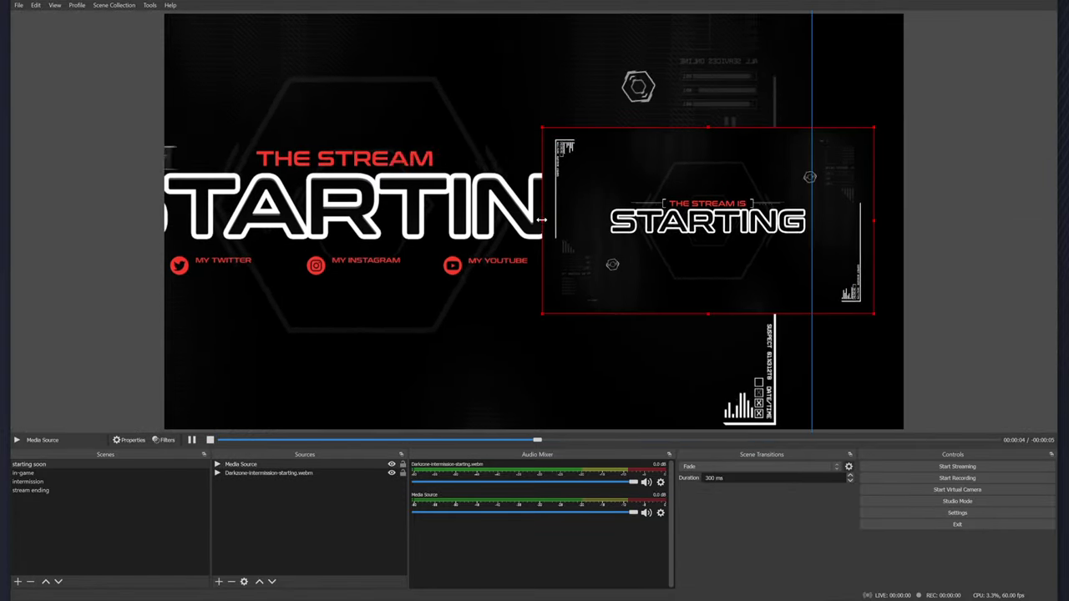
left_click_drag(813, 246, 641, 214)
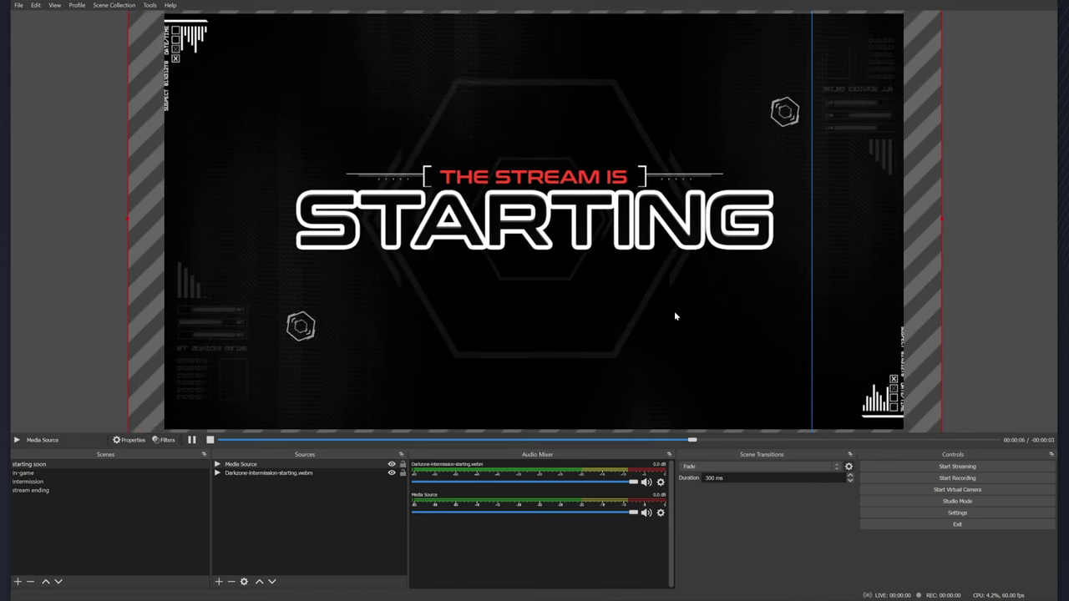
Delete the blank-banner Media Source from the starting soon scene and select the remaining starting banner
key("Delete")
left_click(577, 319)
key("ctrl+d")
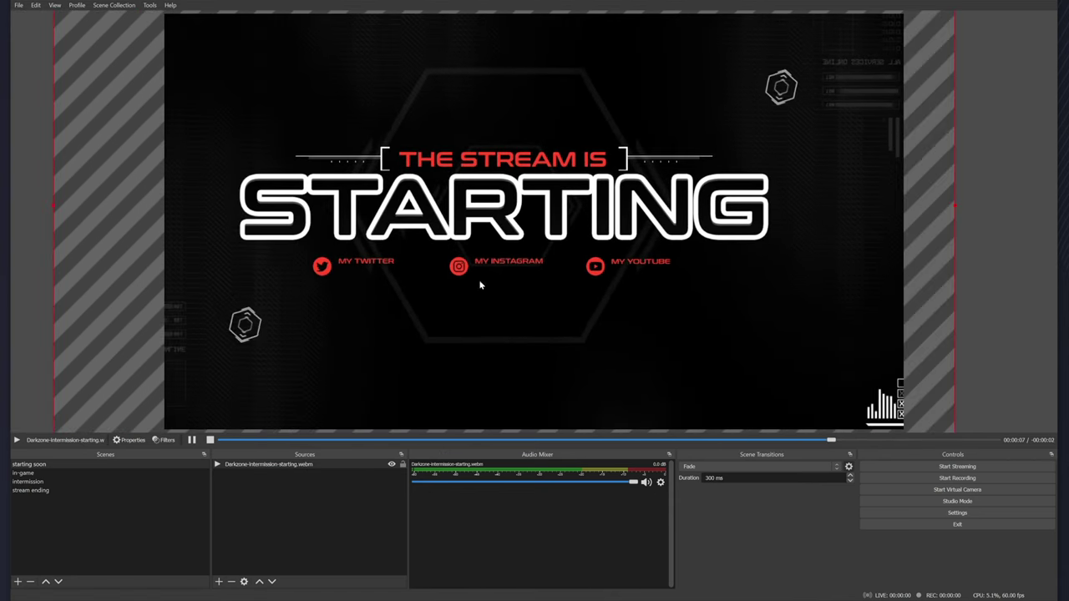
Transform the Darkzone-intermission-starting.webm banner so it fits the whole screen
right_click(470, 253)
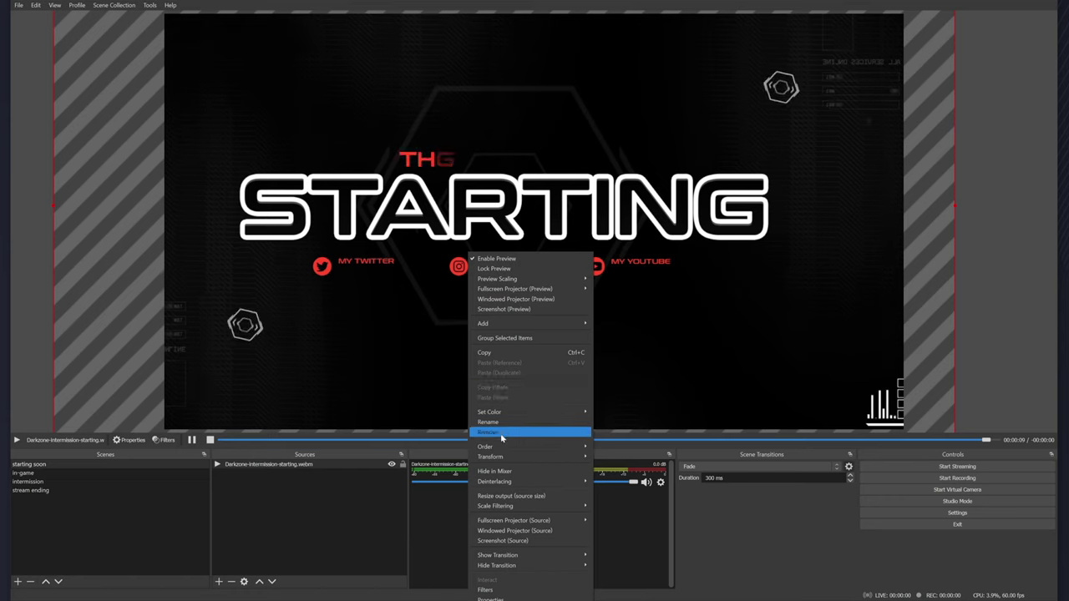
mouse_move(502, 457)
left_click(618, 561)
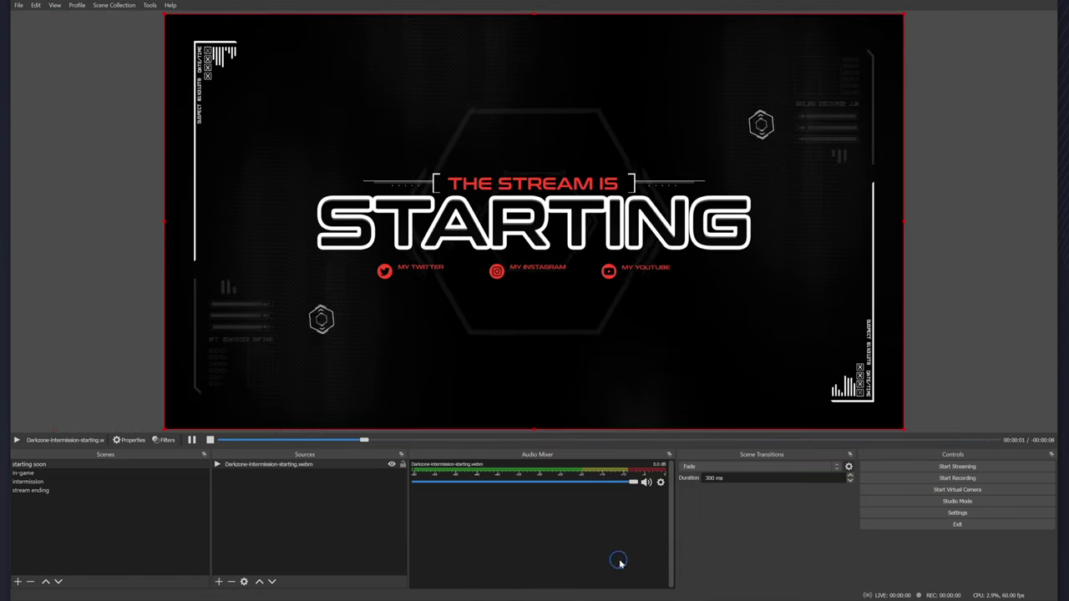
left_click(993, 322)
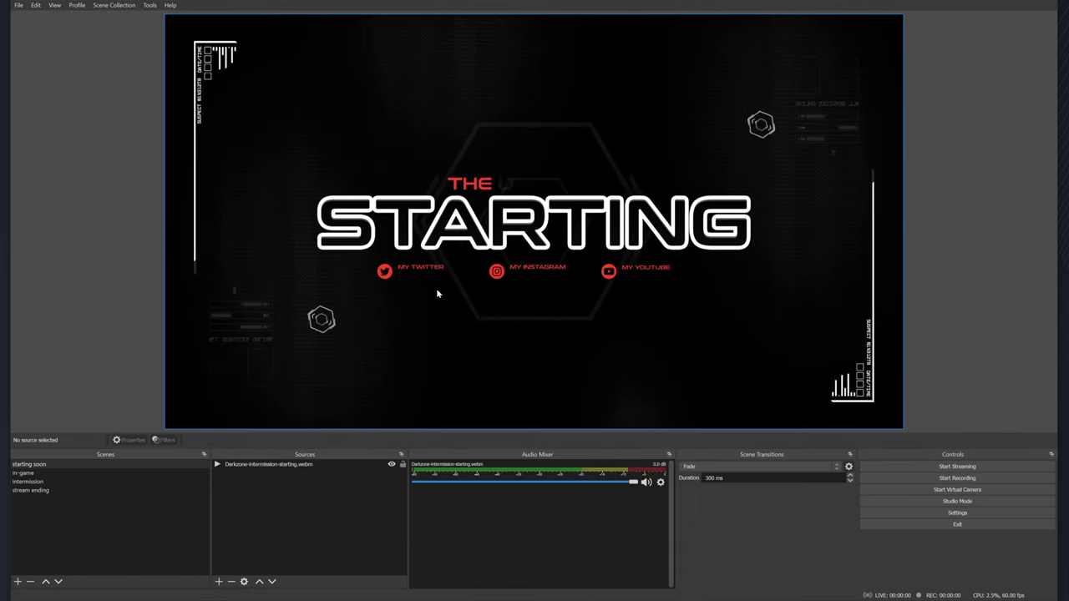
Add a new Text (GDI+) source named twitter to the starting soon scene
left_click(218, 581)
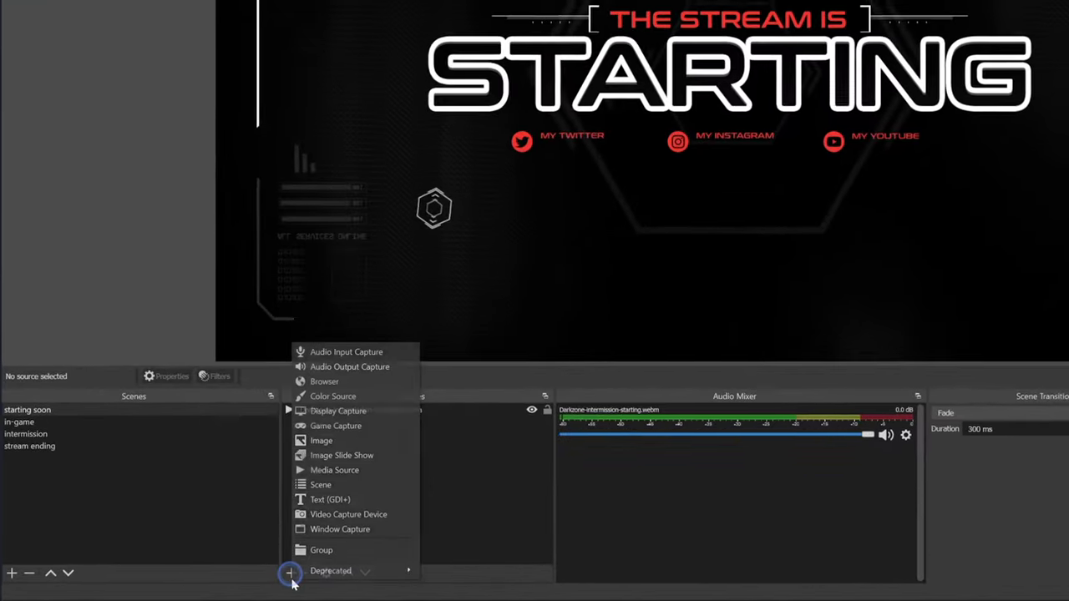
left_click(356, 496)
type("witter")
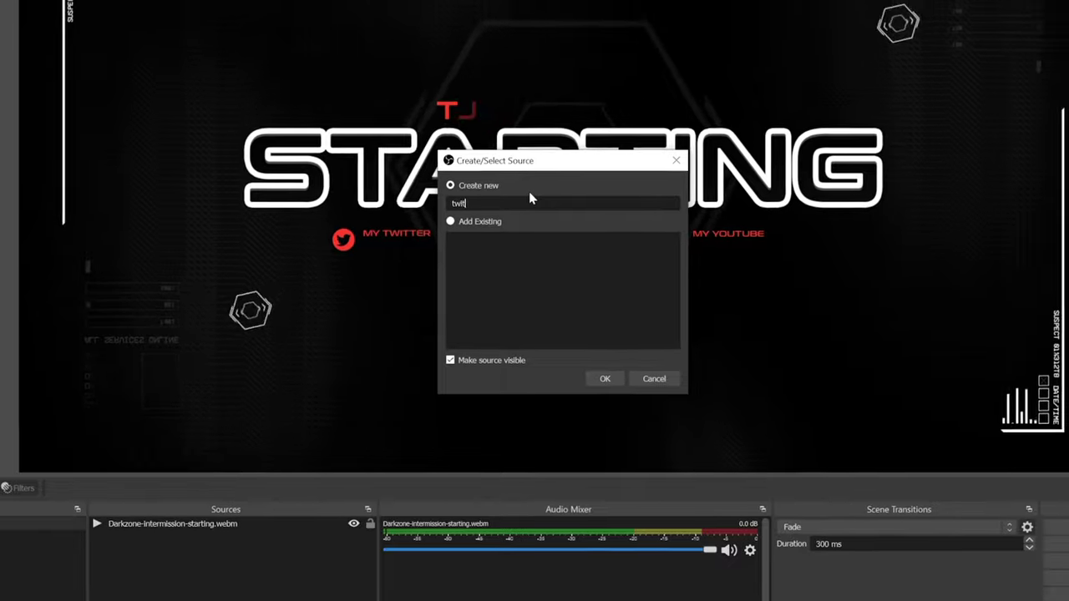
key("Return")
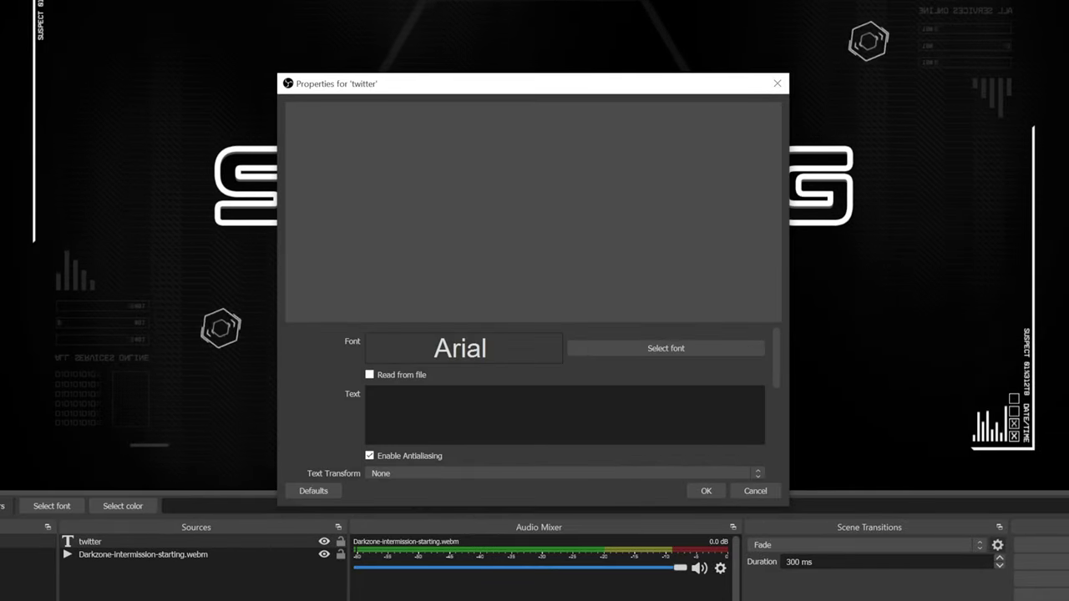
type("@")
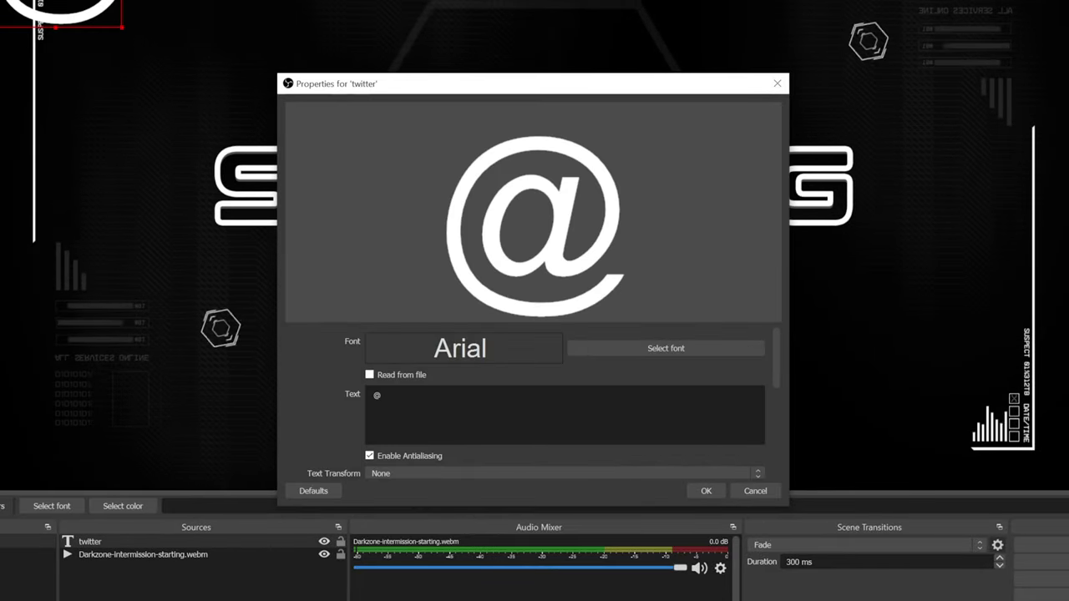
type("TheVideoNerd")
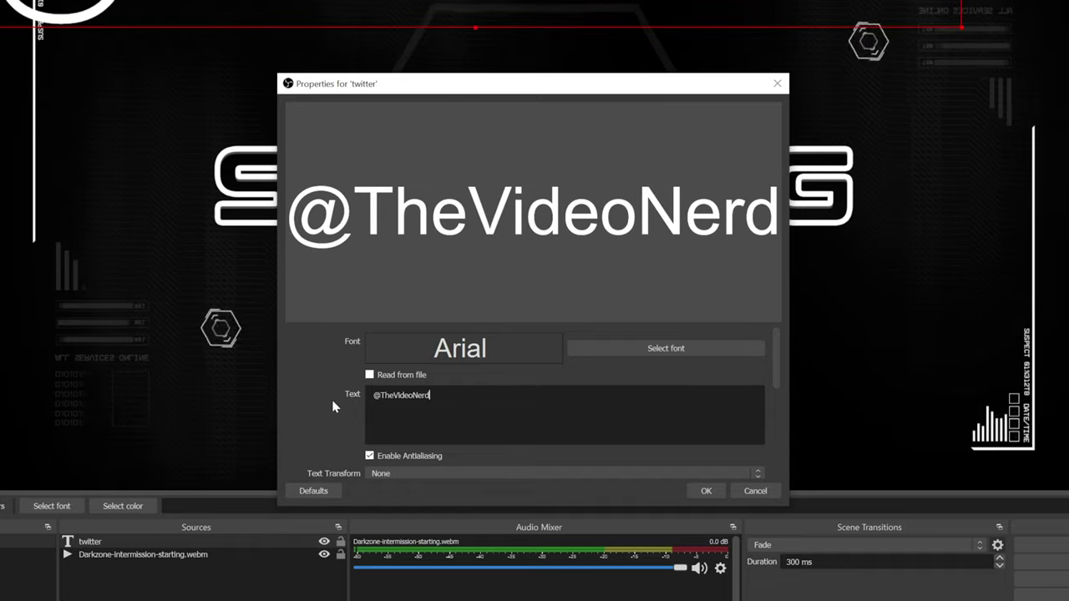
type("YT")
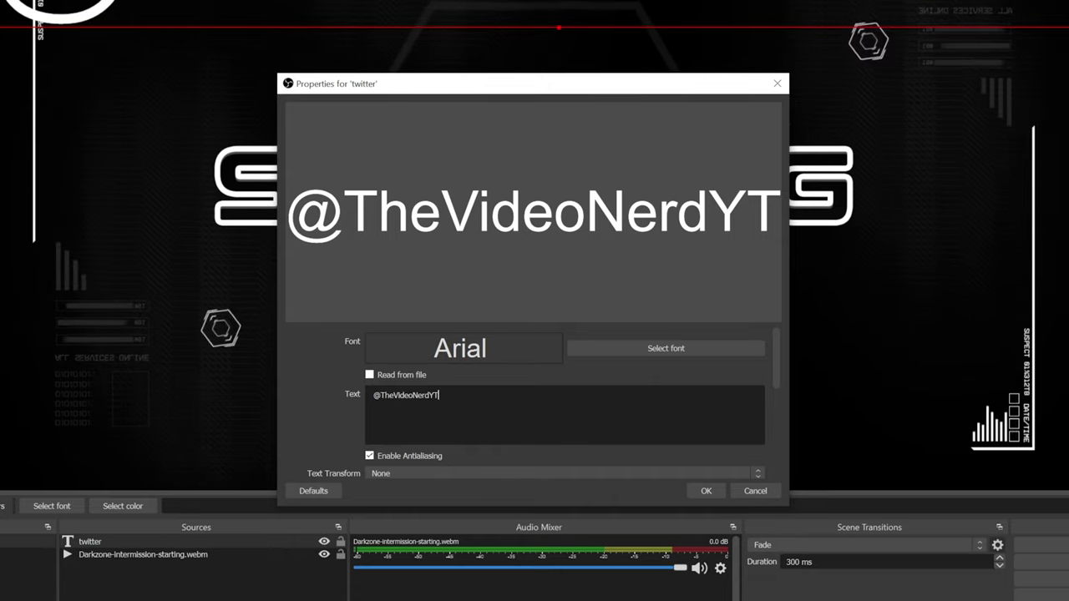
Set the twitter text's font to Arial Regular at size 60 and apply the source properties
left_click(666, 349)
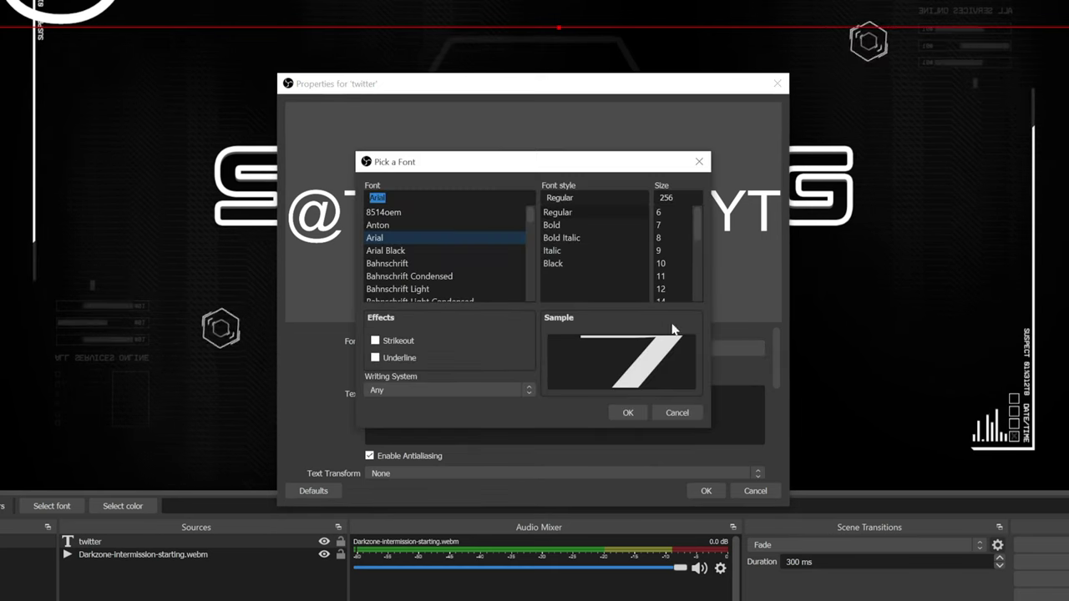
left_click_drag(574, 164, 839, 151)
left_click(666, 207)
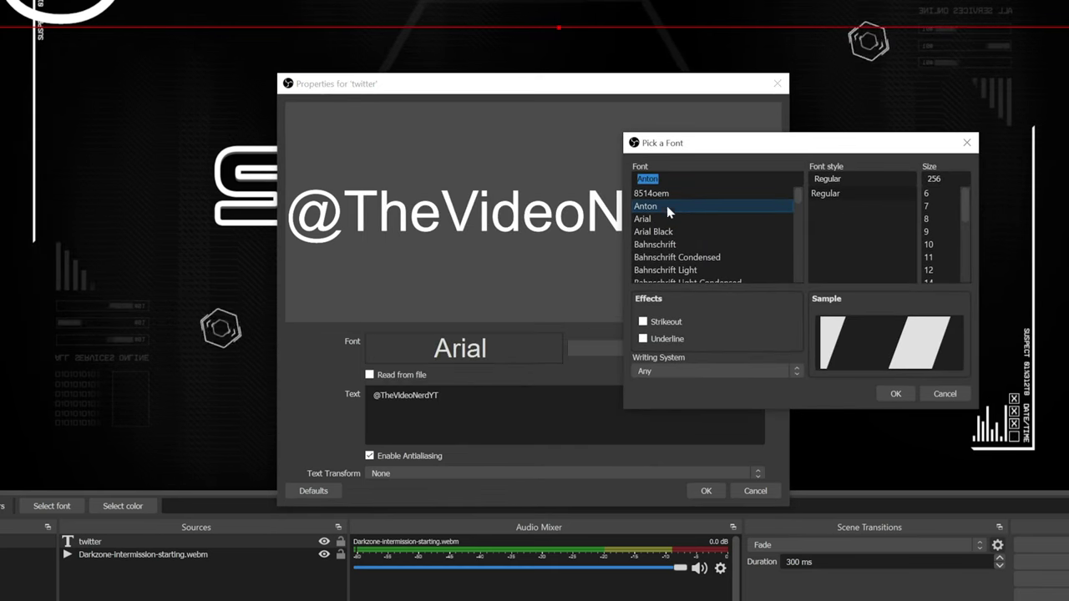
left_click(660, 219)
left_click(822, 193)
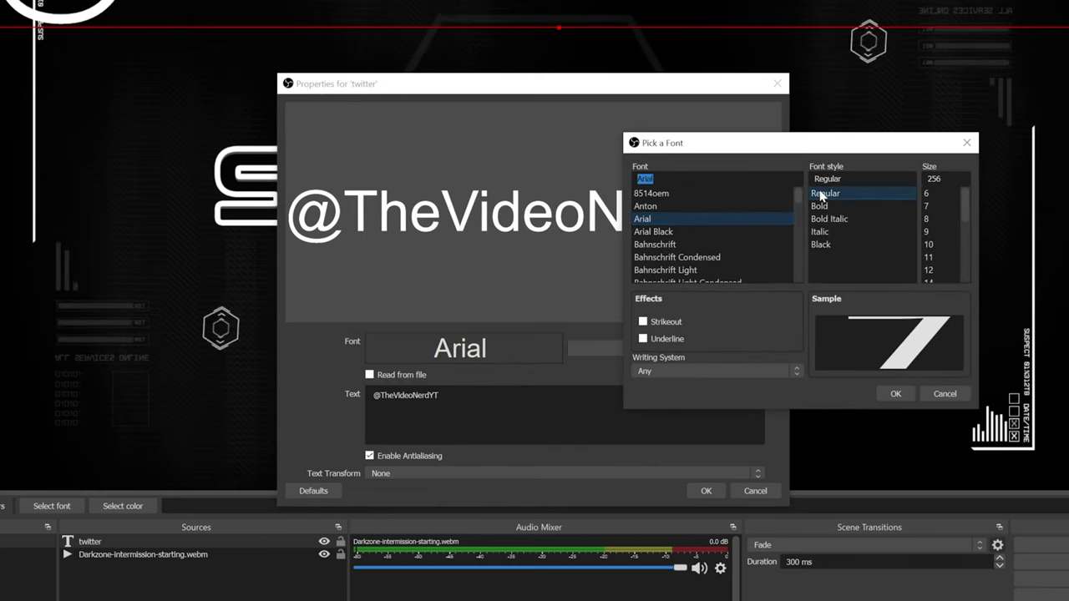
left_click(833, 205)
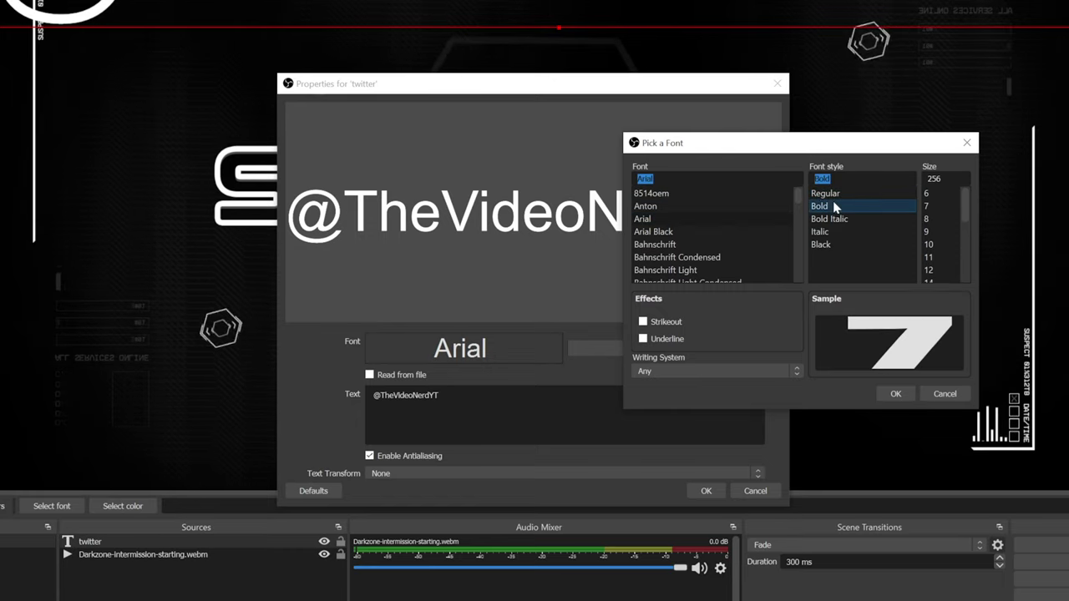
left_click(831, 194)
key("Tab")
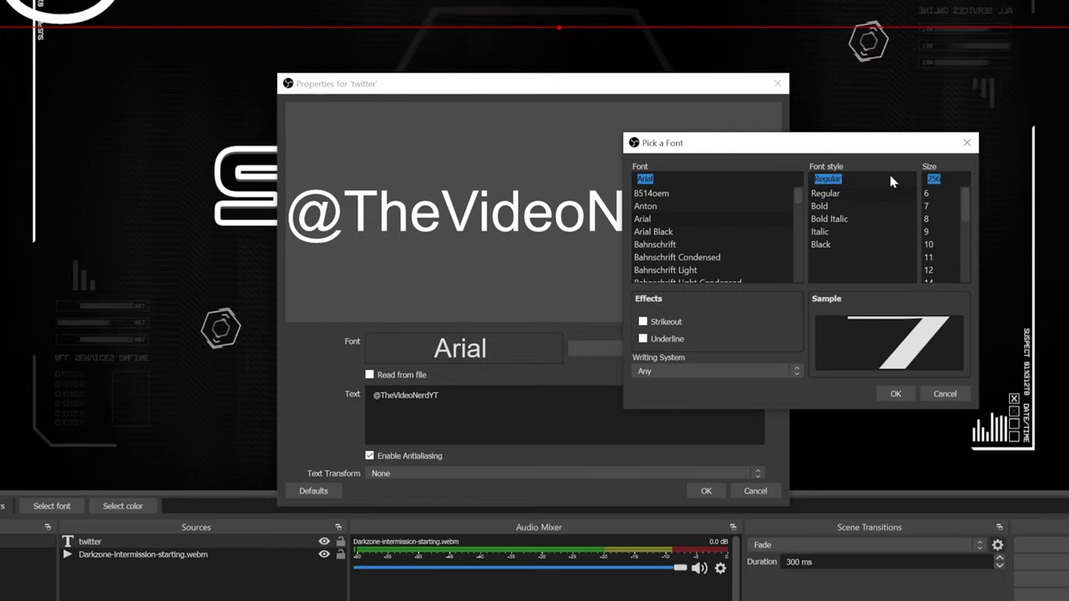
left_click(895, 394)
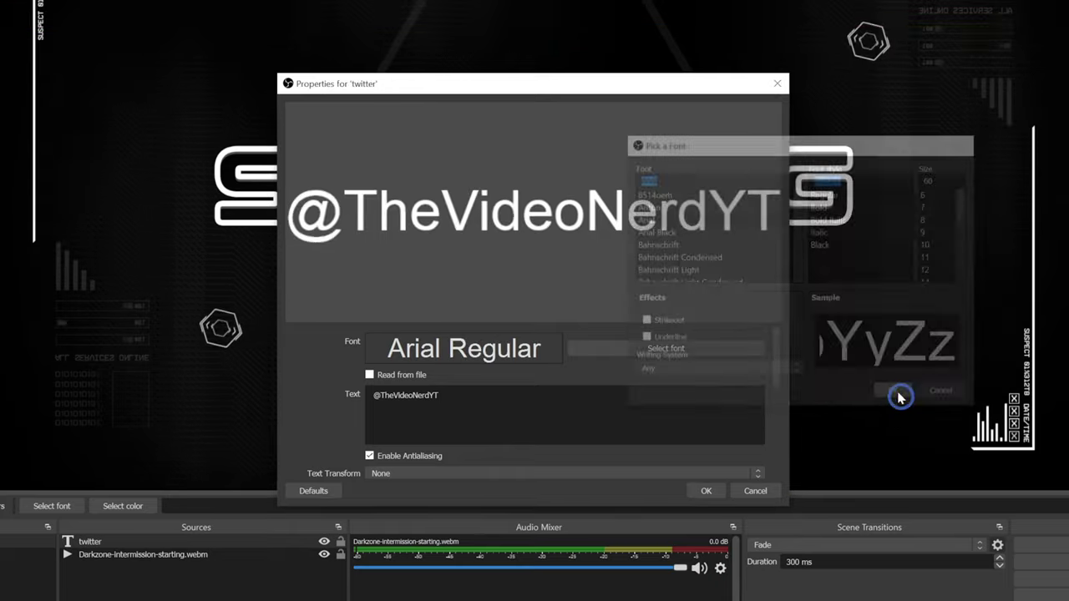
left_click(710, 491)
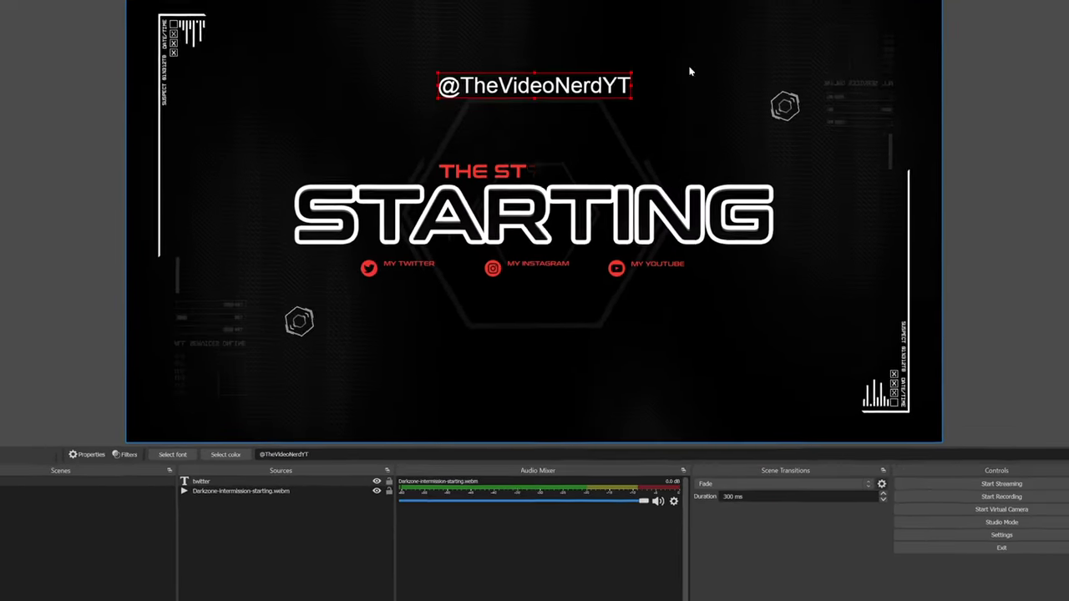
Try scaling the twitter text up and back down directly on the canvas
left_click_drag(629, 104, 528, 182)
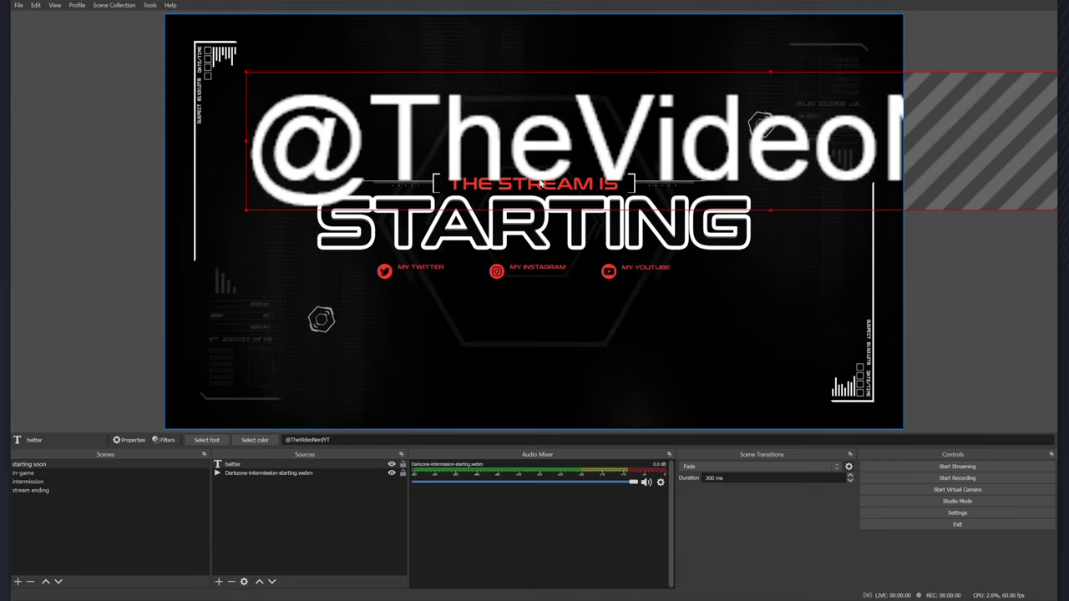
left_click_drag(528, 182, 415, 101)
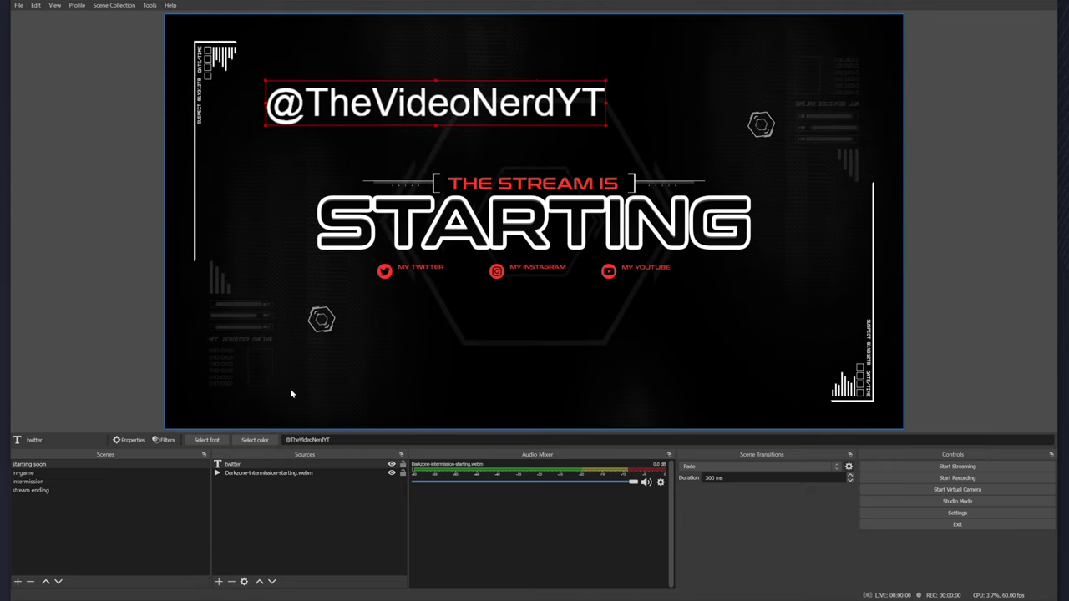
Reduce the twitter text's font size and place the text directly beneath the MY TWITTER label on the banner
double_click(232, 465)
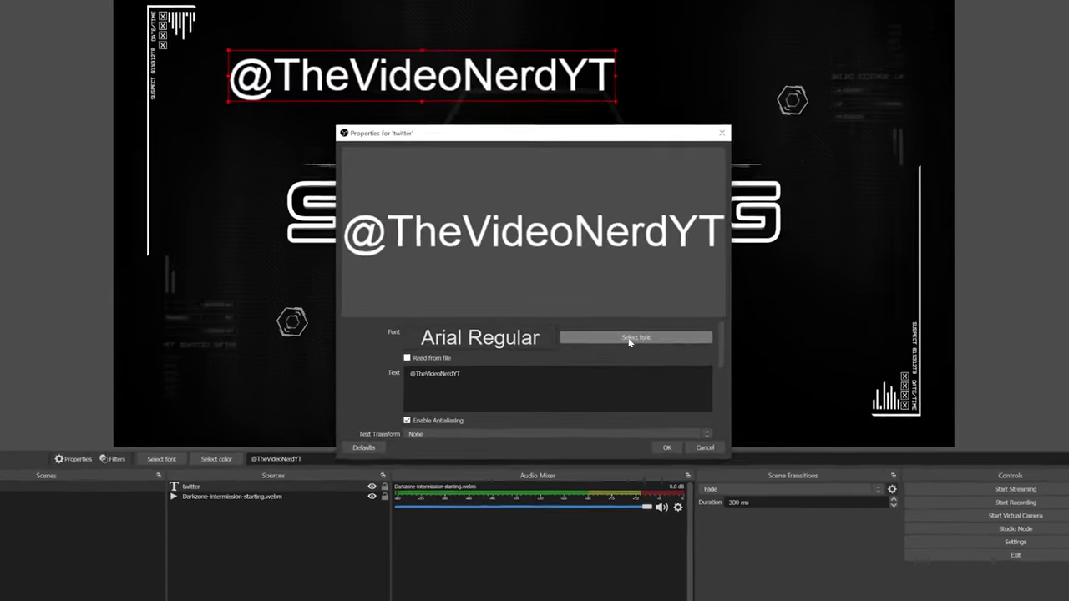
left_click(630, 342)
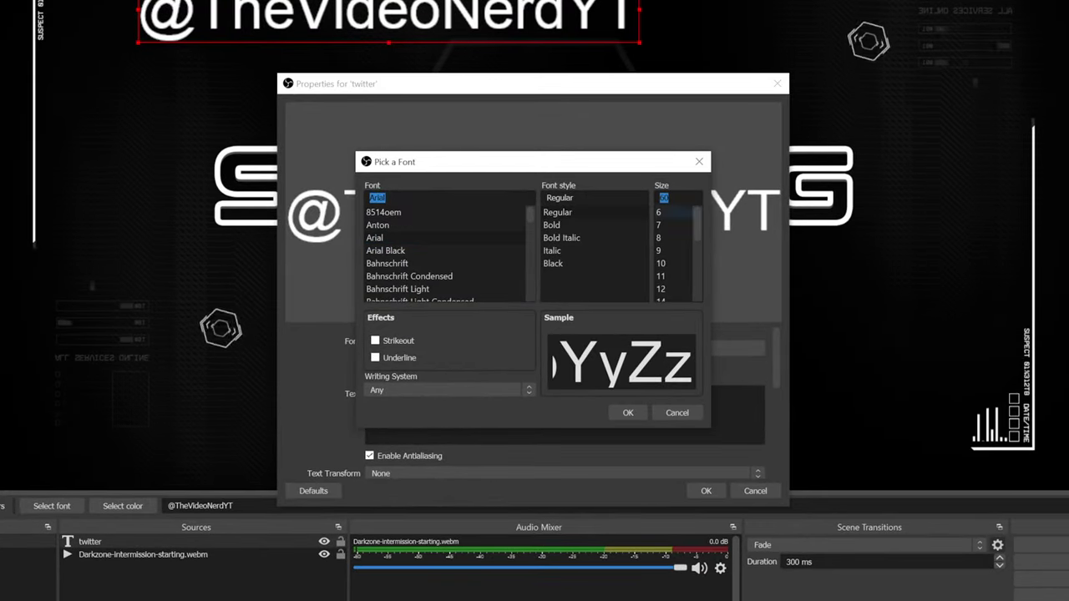
key("Escape")
key("Escape")
key("Return")
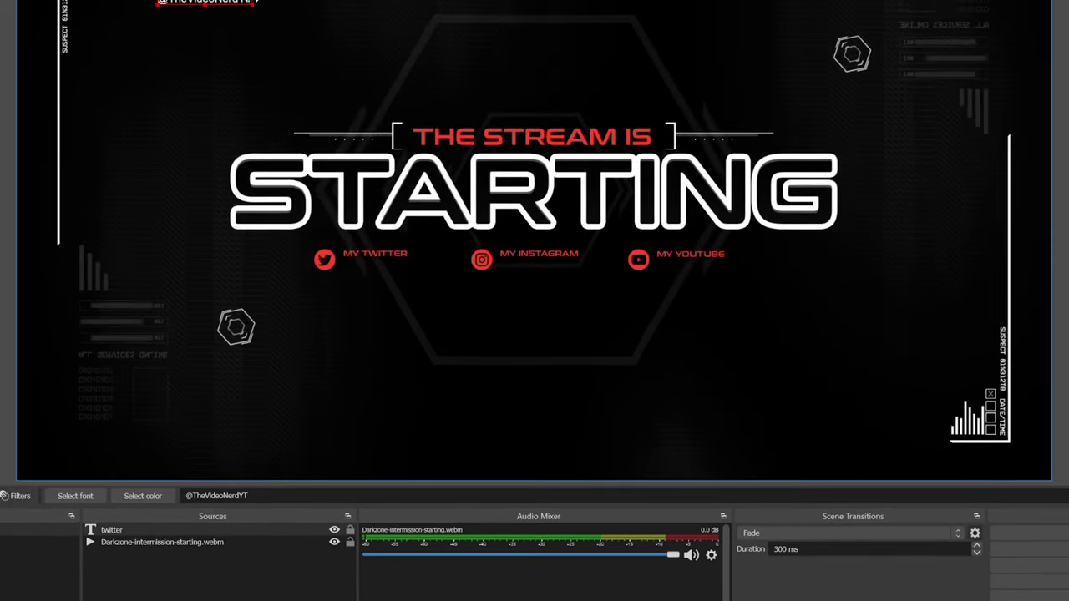
left_click_drag(237, 1, 450, 277)
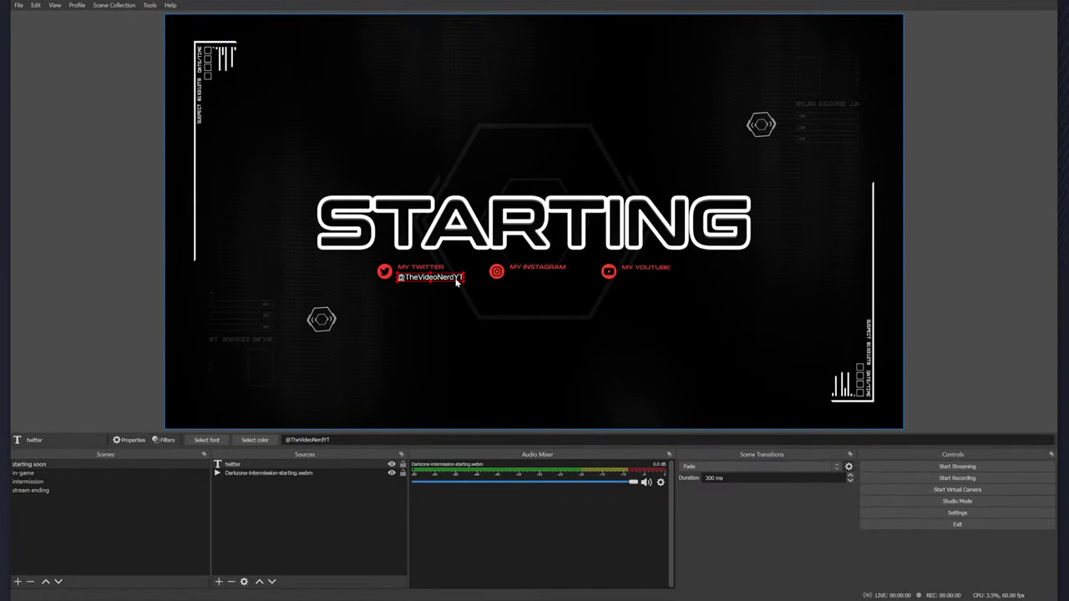
left_click(538, 276)
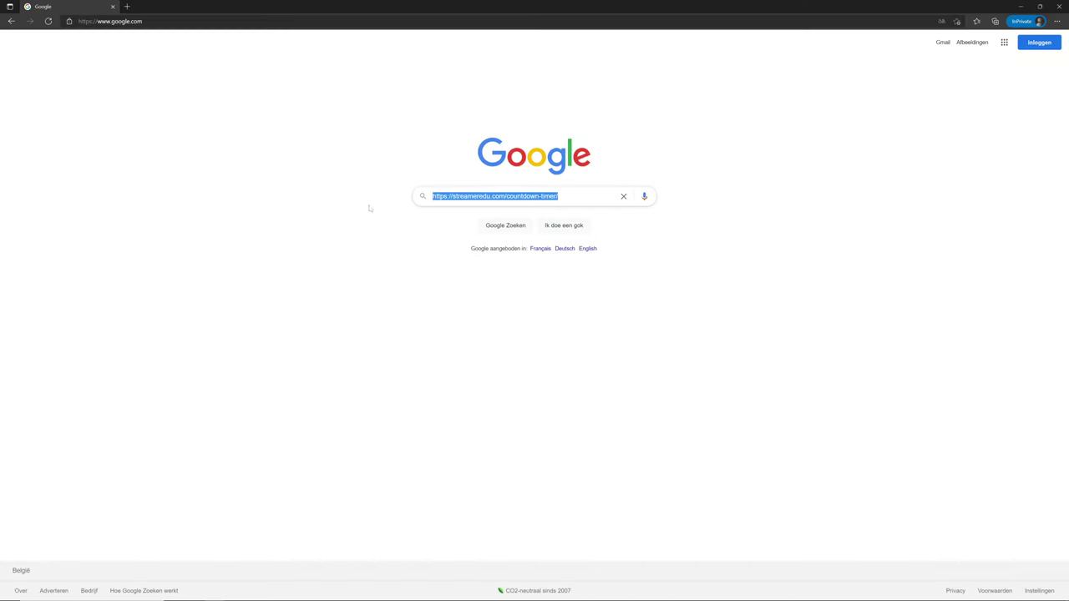
left_click(272, 21)
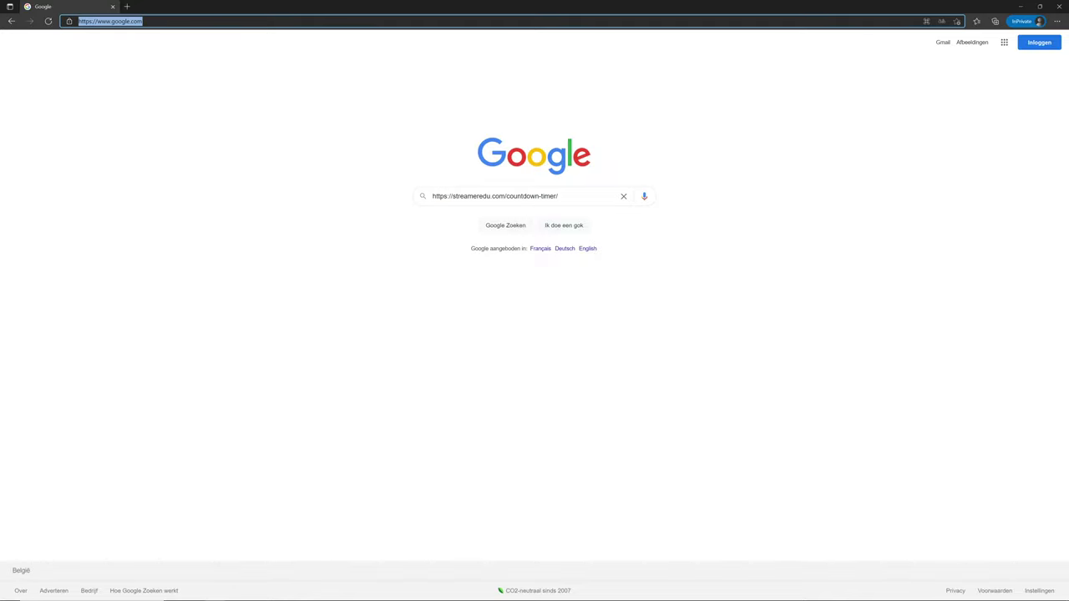
type("https://streameredu.com/countdown-timer/")
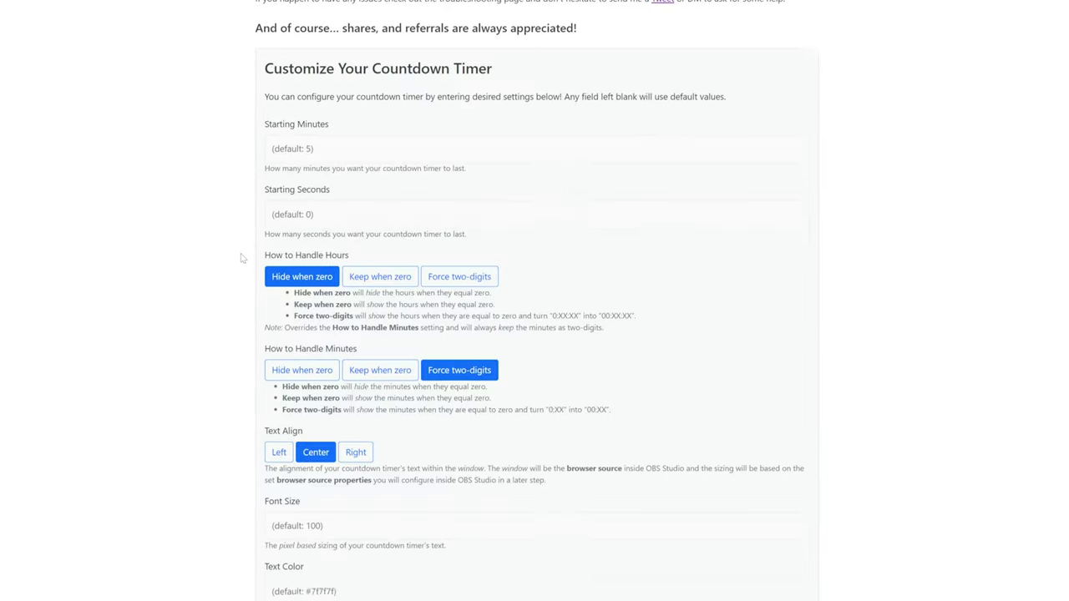
scroll(535, 300, "down", 5)
scroll(534, 300, "down", 4)
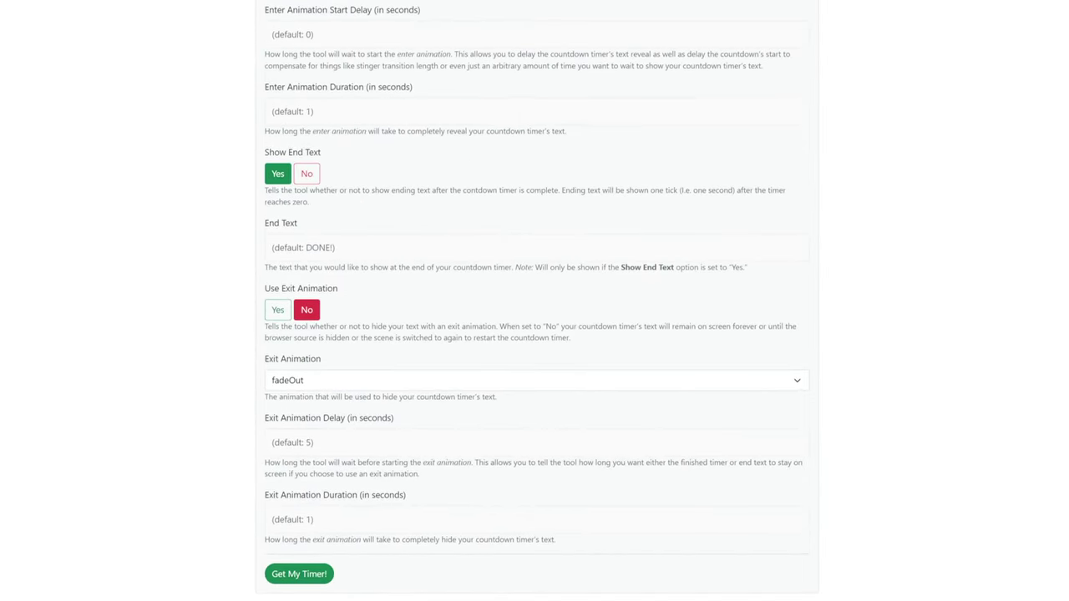
left_click(298, 574)
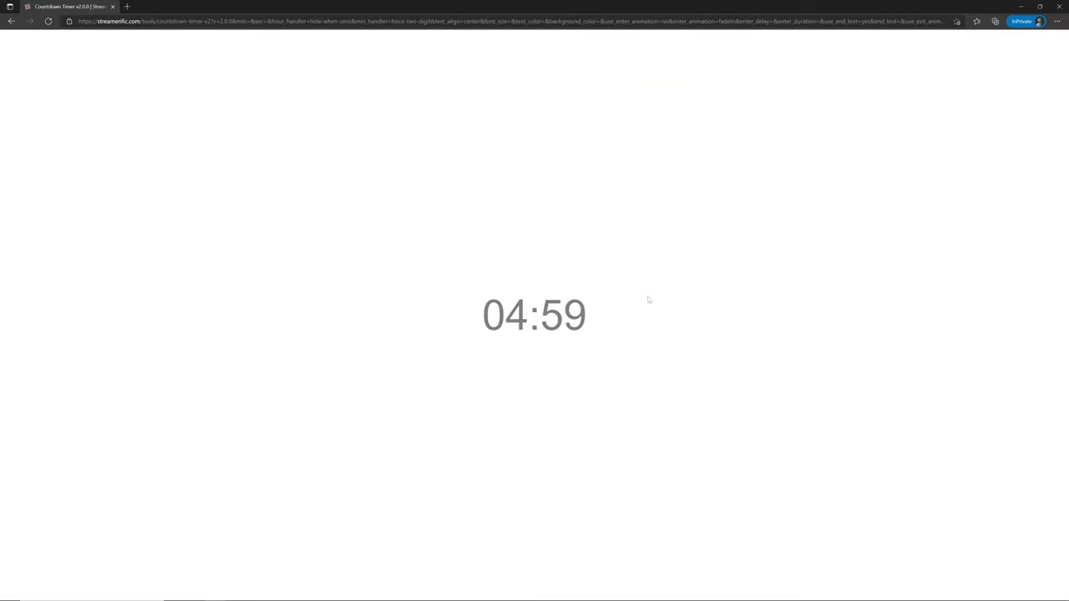
left_click_drag(648, 299, 443, 281)
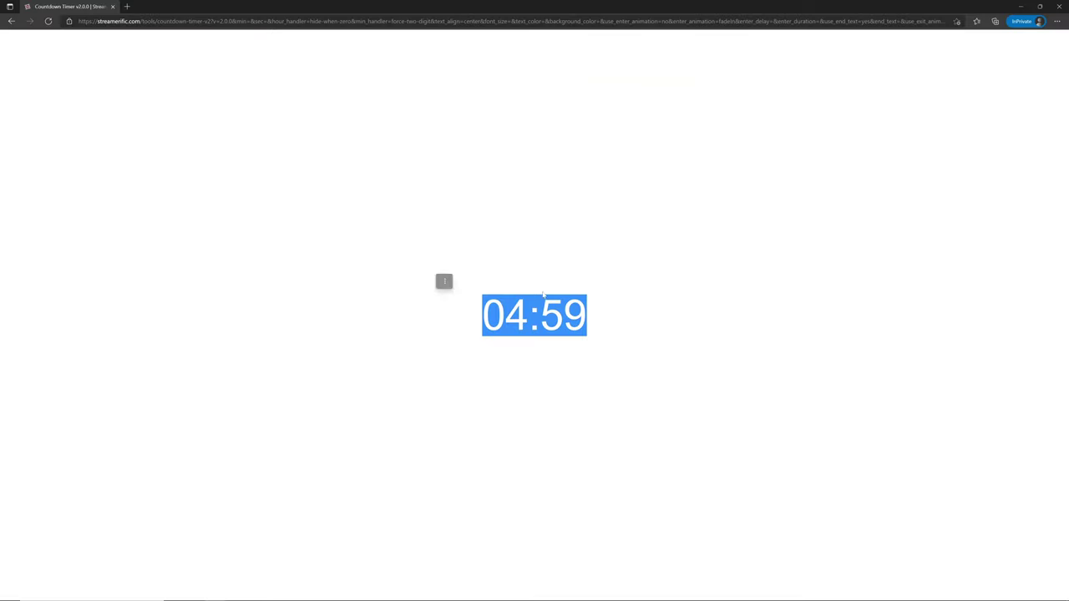
left_click(9, 20)
Set the countdown timer's starting minutes to 20
scroll(501, 351, "up", 15)
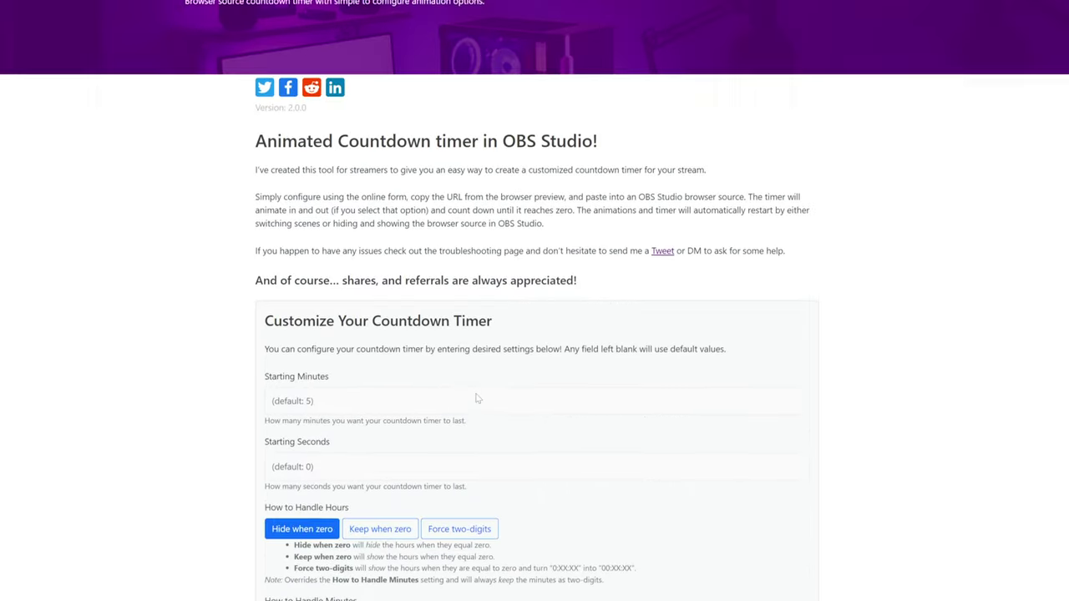
scroll(477, 399, "down", 5)
scroll(477, 399, "up", 2)
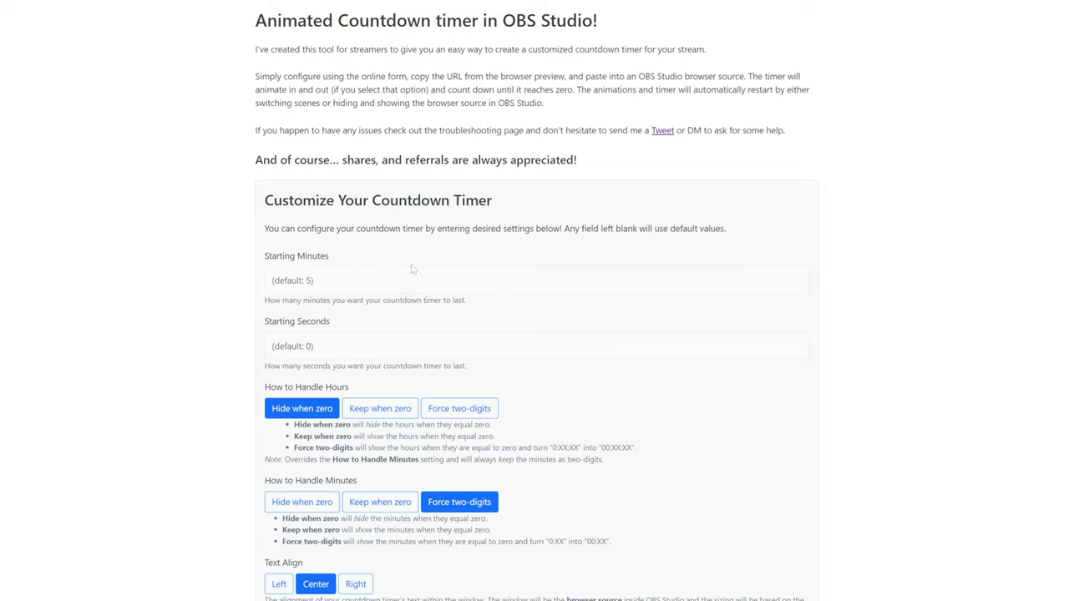
left_click(351, 271)
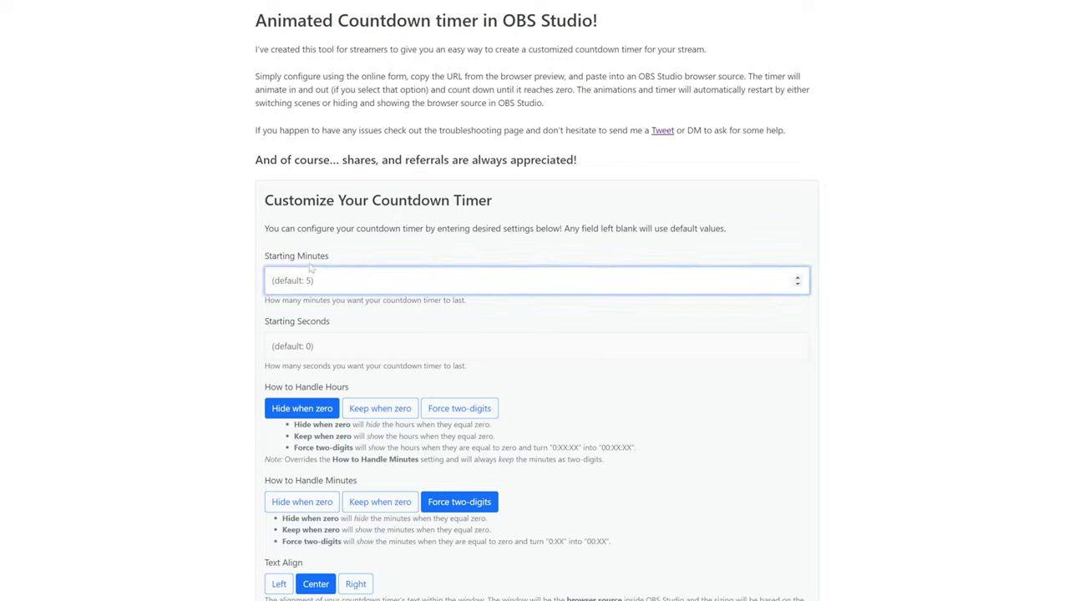
key("Tab")
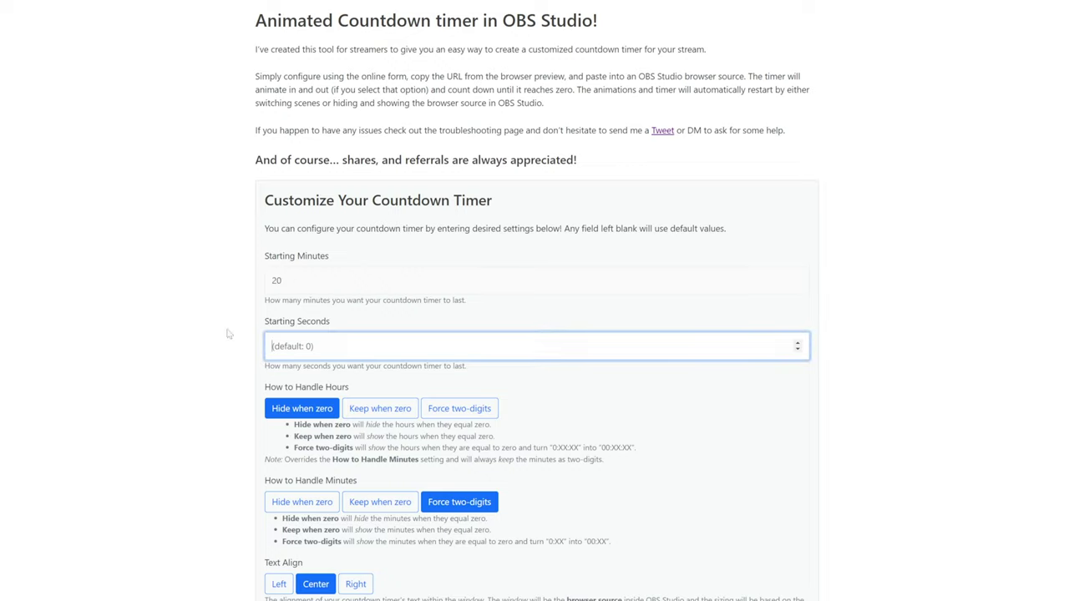
Set the countdown timer's font size to 300 and its text color to #00000
scroll(138, 359, "down", 3)
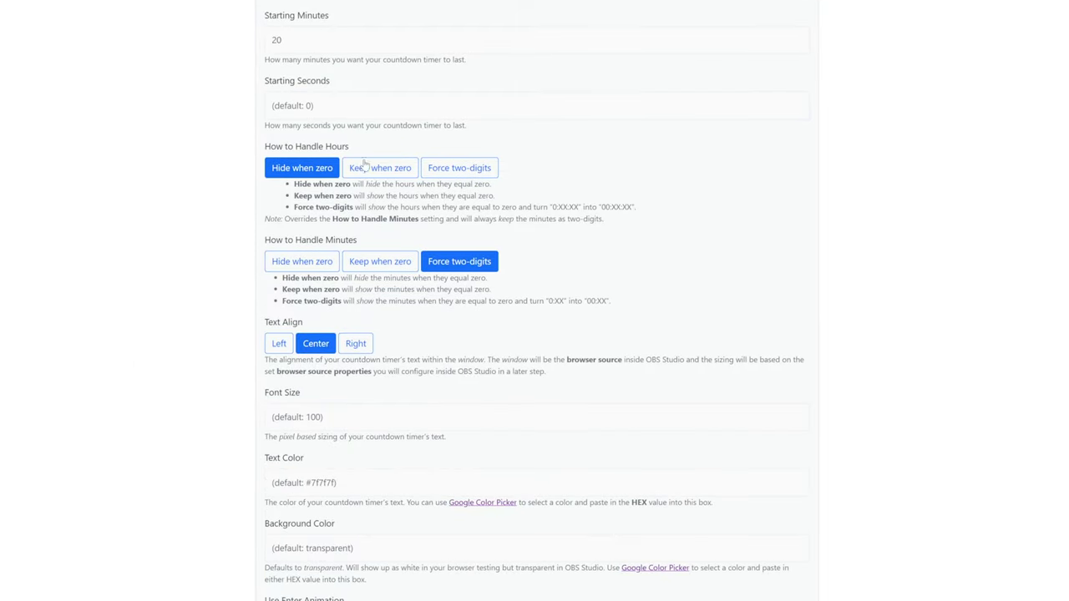
scroll(359, 163, "down", 3)
scroll(535, 301, "down", 1)
left_click(275, 175)
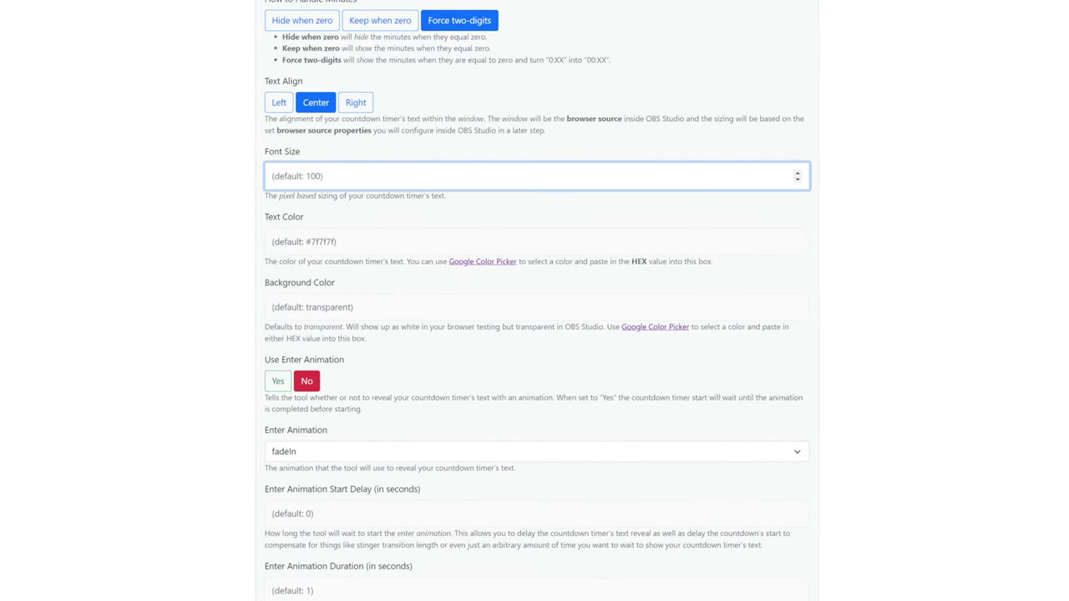
key("Tab")
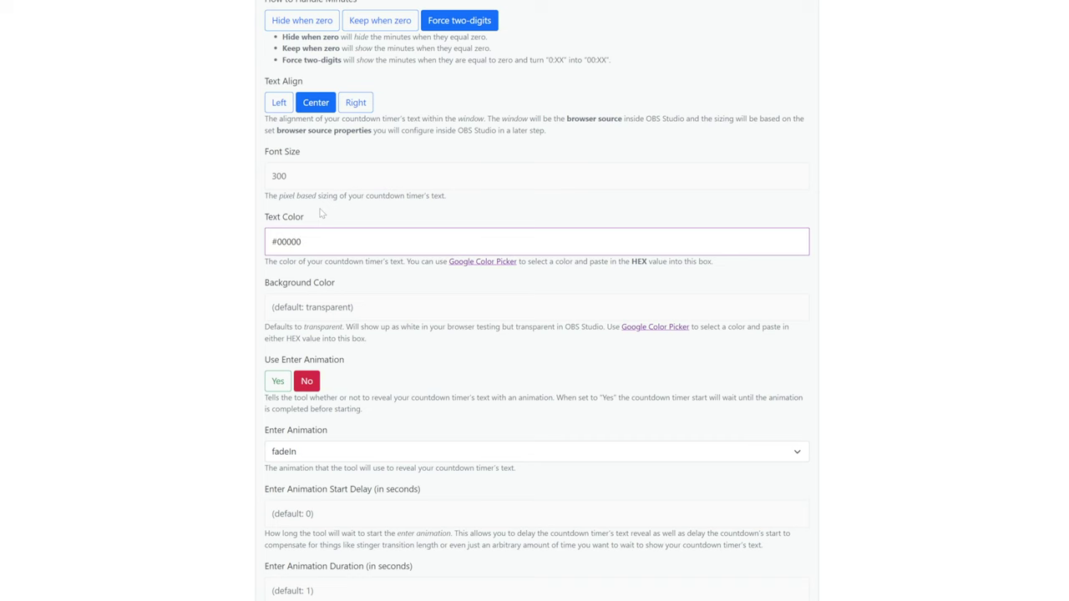
left_click(216, 305)
Set the timer's end text to STREAM STARTING and generate the timer
scroll(216, 305, "down", 6)
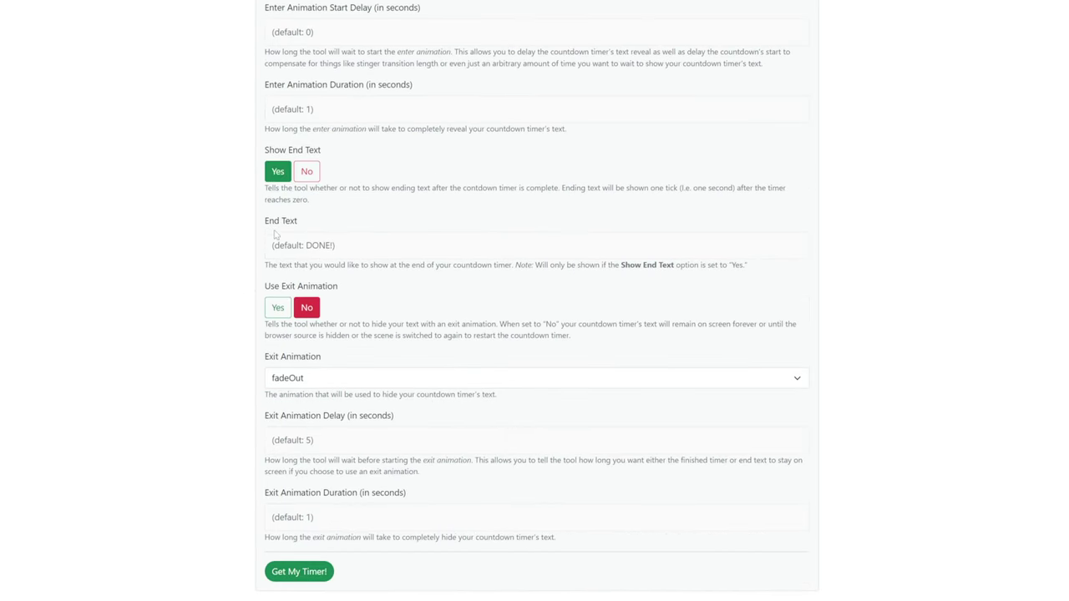
left_click(273, 245)
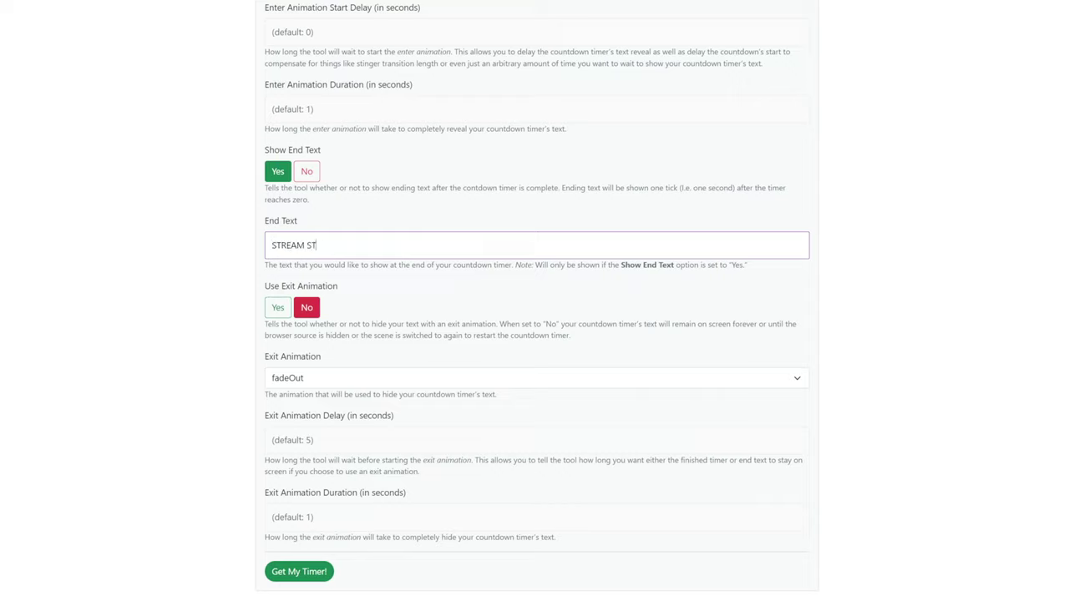
type("STREAM STARTING")
left_click(291, 222)
left_click(341, 247)
left_click(303, 576)
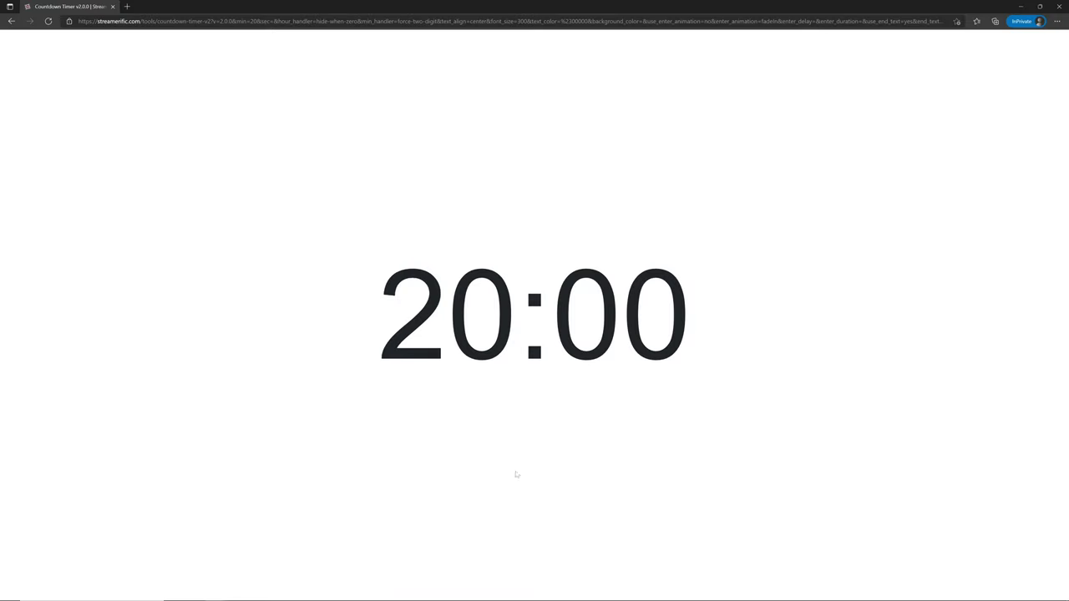
left_click_drag(516, 474, 331, 322)
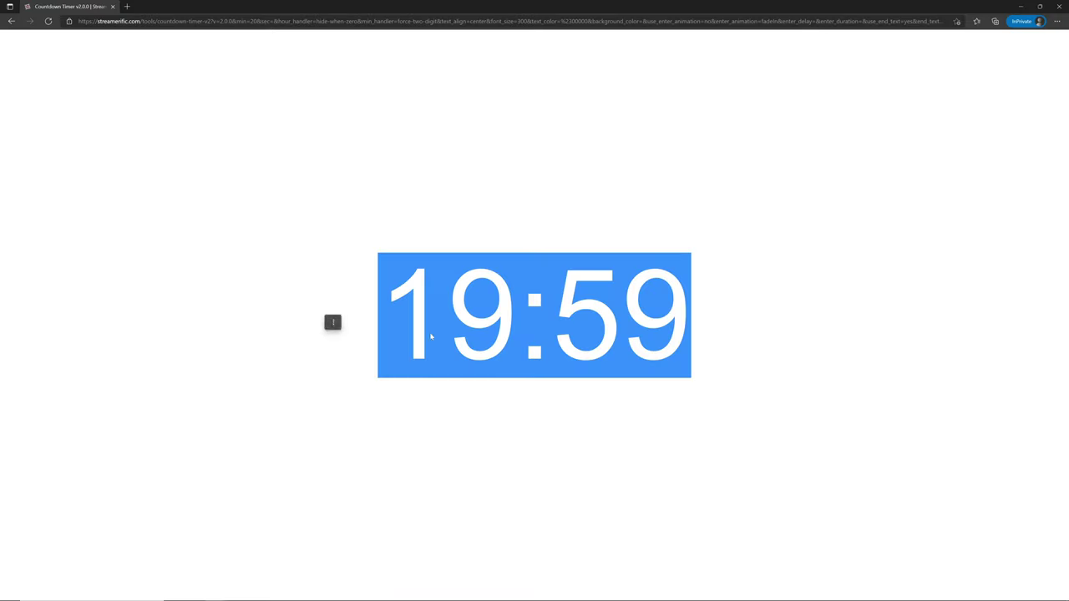
Test the end text by generating a timer with 0 starting minutes and 3 starting seconds
left_click(10, 20)
scroll(116, 373, "up", 15)
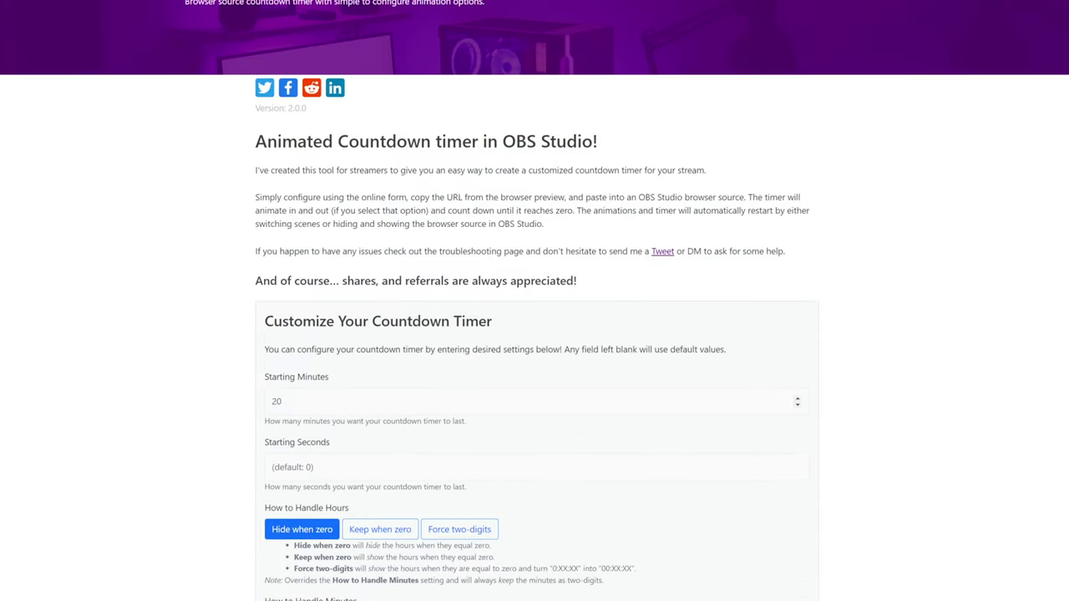
double_click(275, 401)
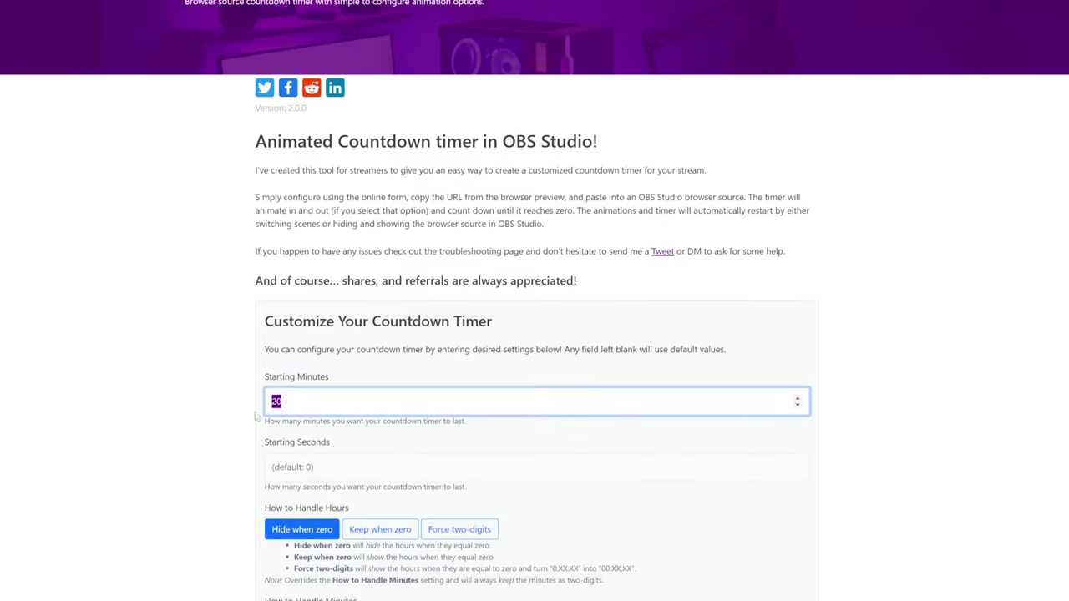
left_click(275, 467)
type("3")
scroll(226, 468, "down", 20)
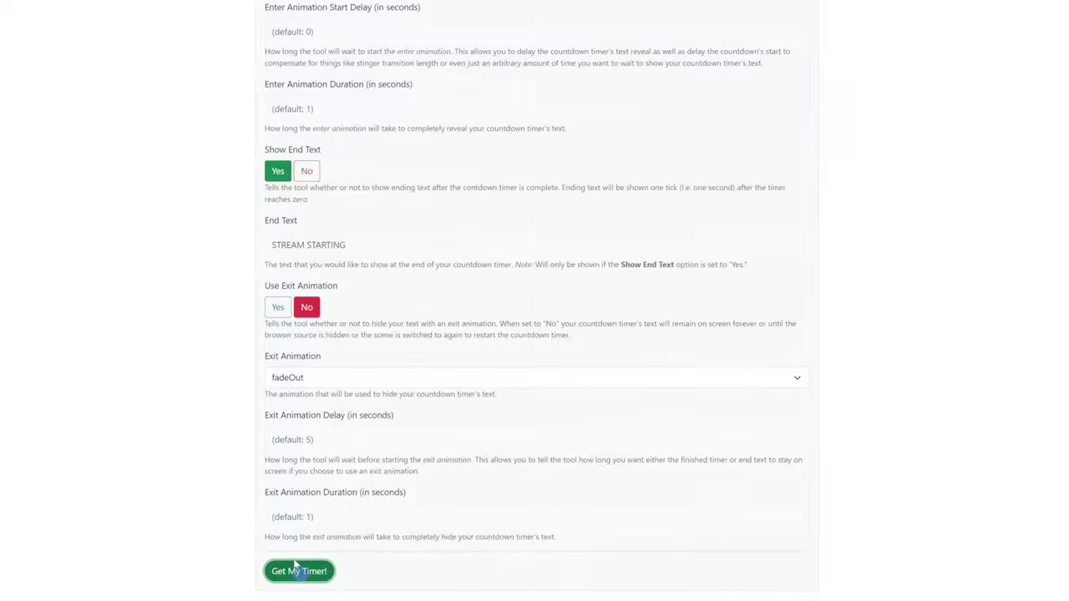
left_click(298, 568)
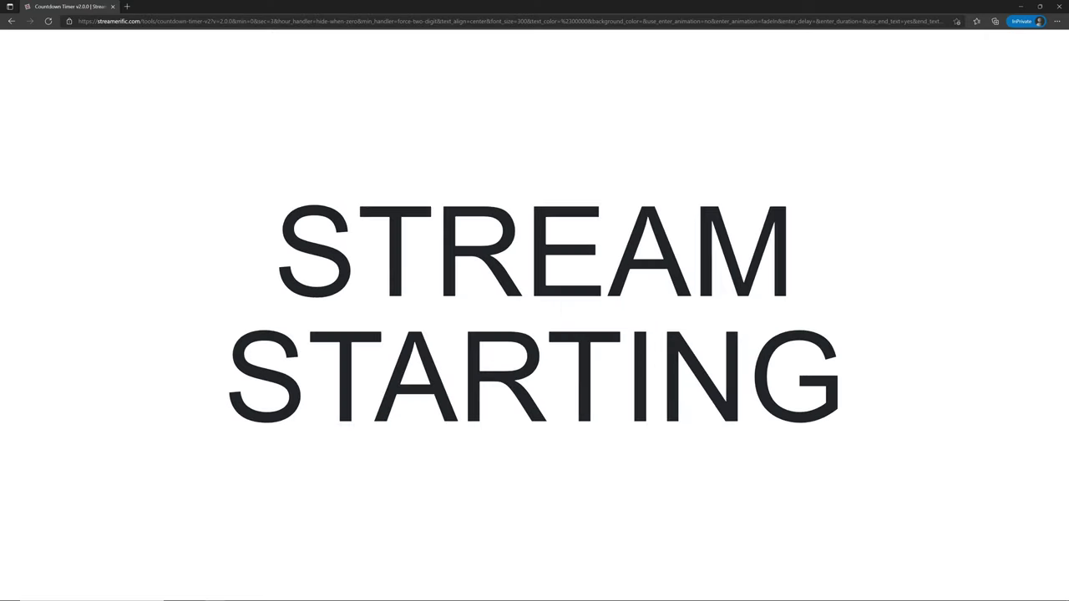
Set the timer back to 20 starting minutes and 0 starting seconds and generate it again
left_click(13, 21)
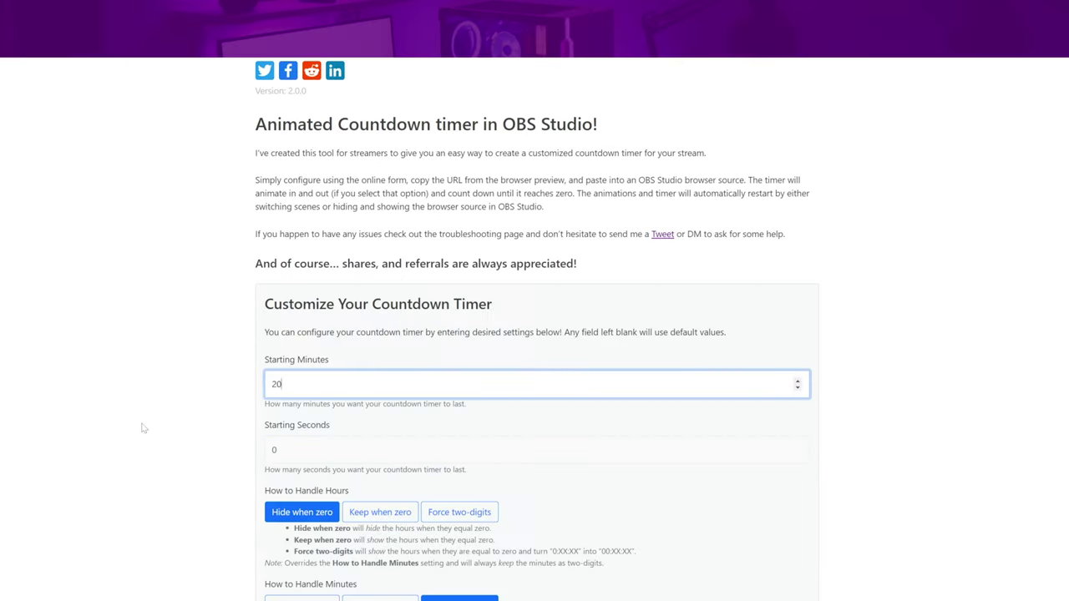
left_click(143, 428)
scroll(147, 434, "down", 15)
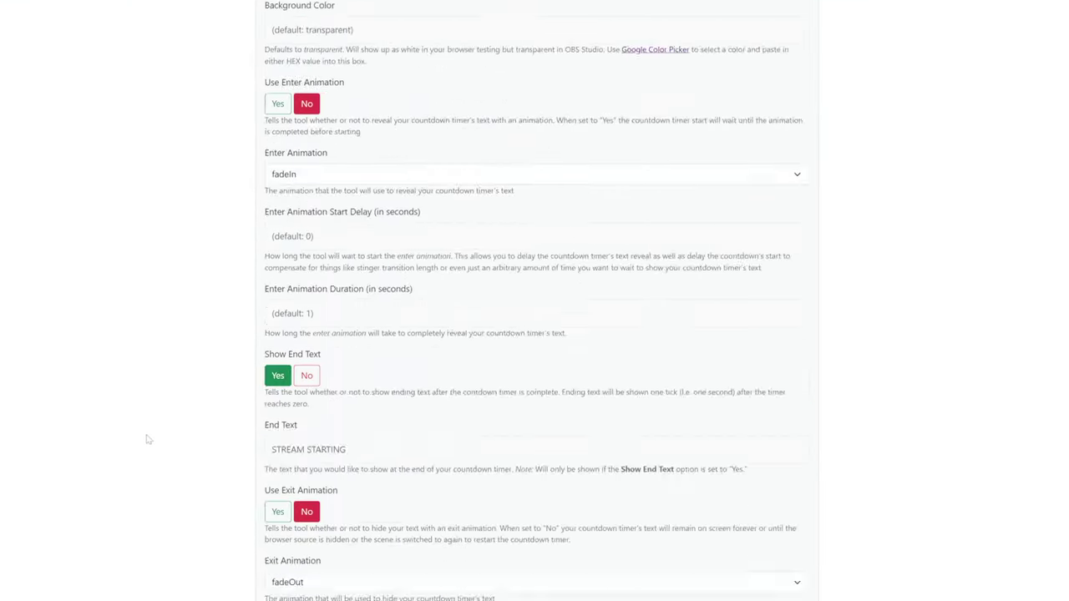
left_click(305, 572)
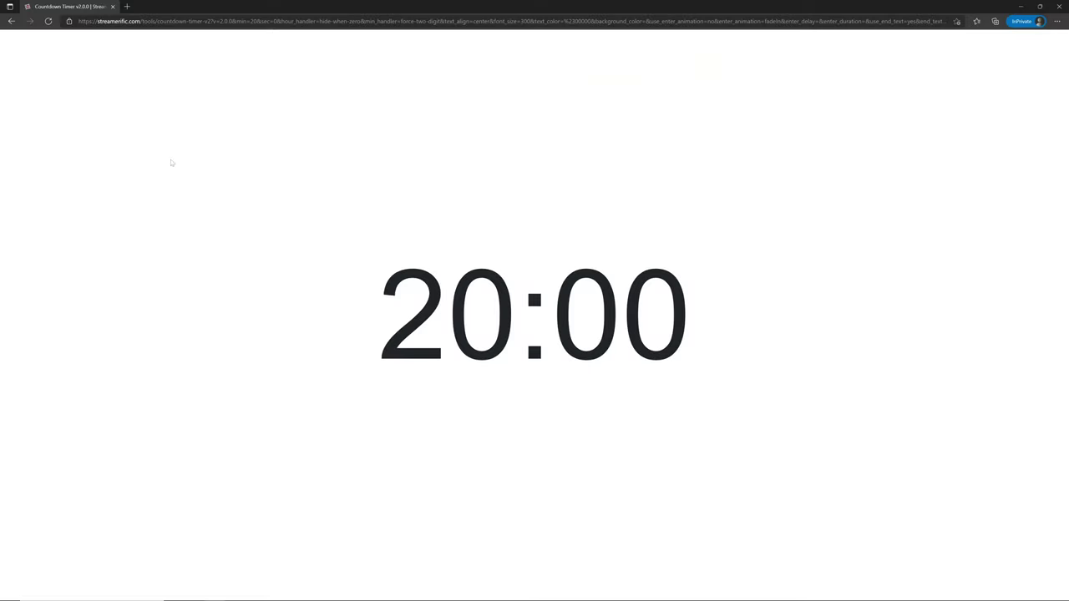
Copy the generated timer's URL, switch to OBS Studio and add a new Browser source to the starting soon scene
left_click(268, 20)
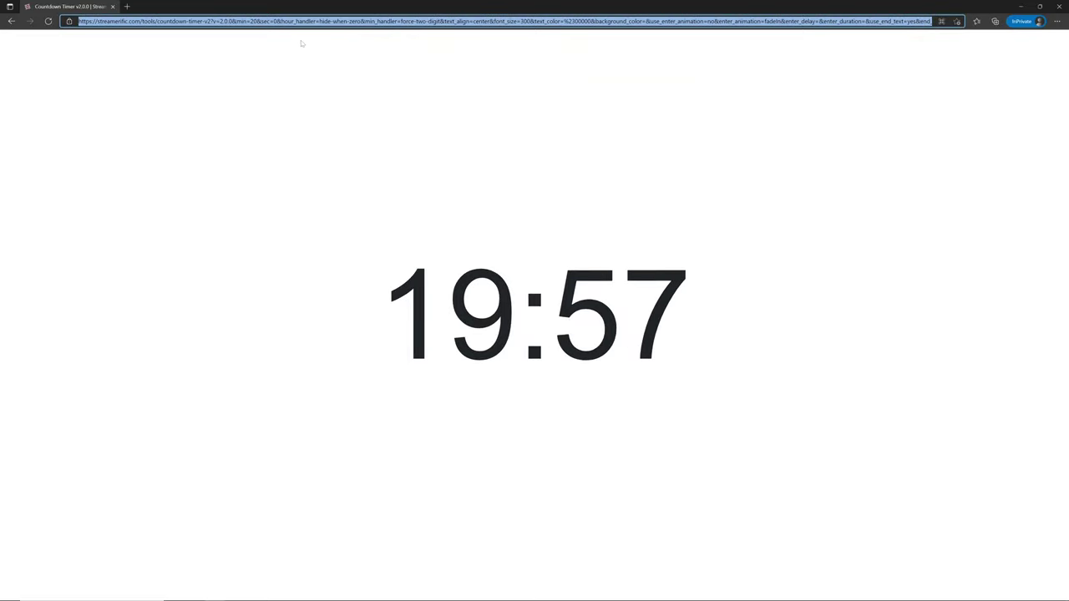
mouse_move(296, 589)
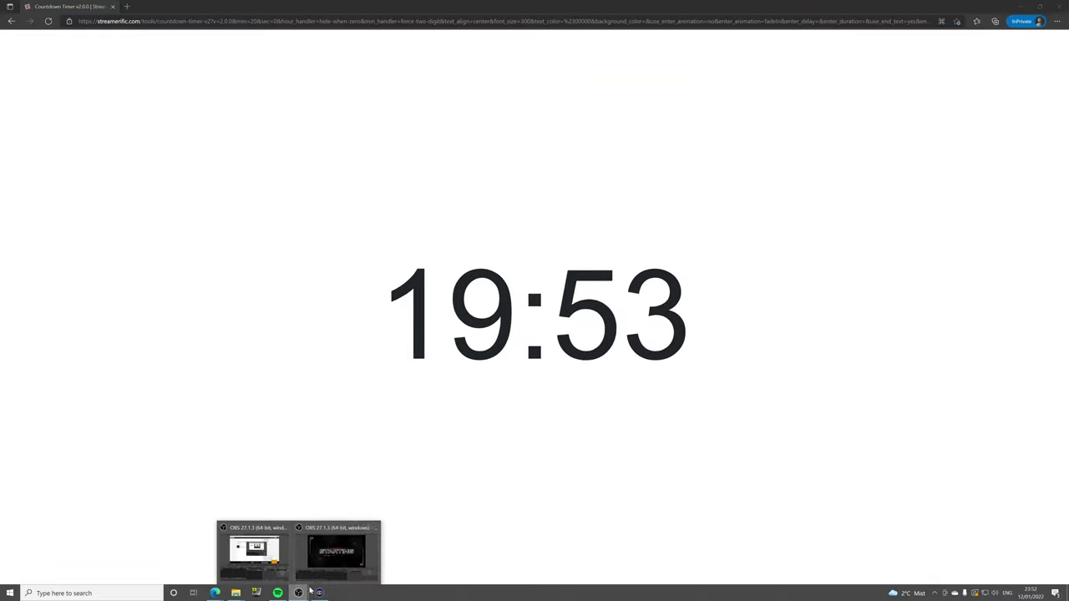
left_click(336, 552)
left_click(223, 580)
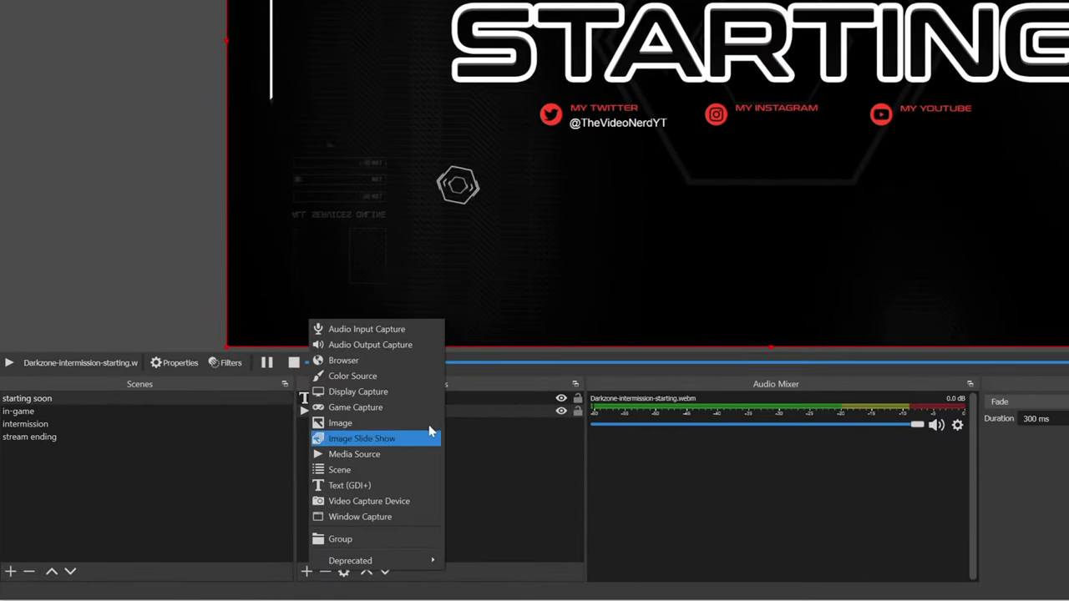
left_click(349, 360)
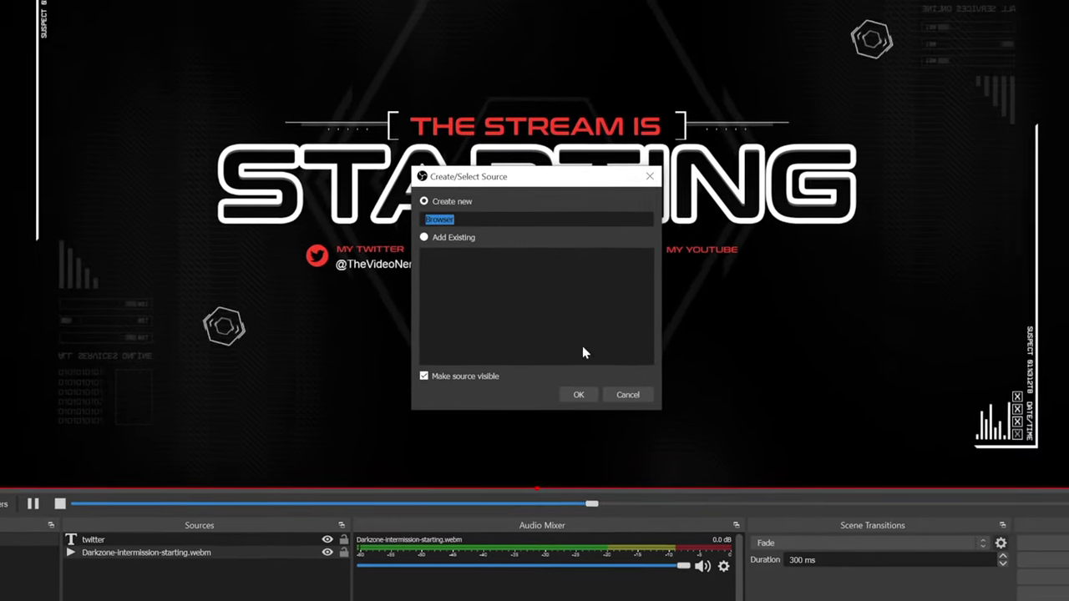
left_click(578, 394)
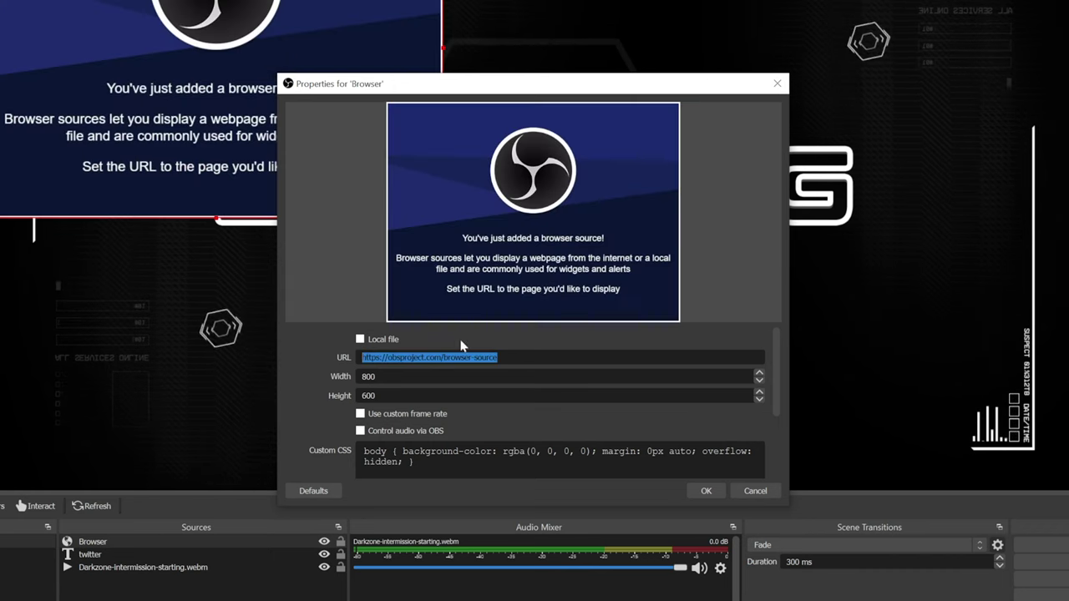
Set the Browser source's URL to GOOGLE.COM and apply its properties
type("GO")
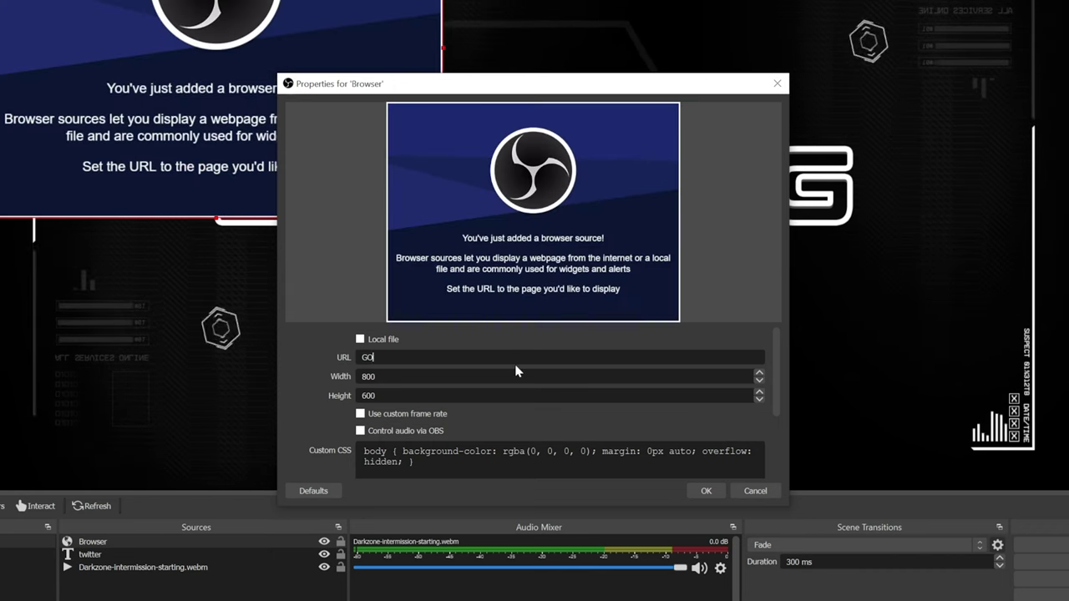
type("OGLE.COM")
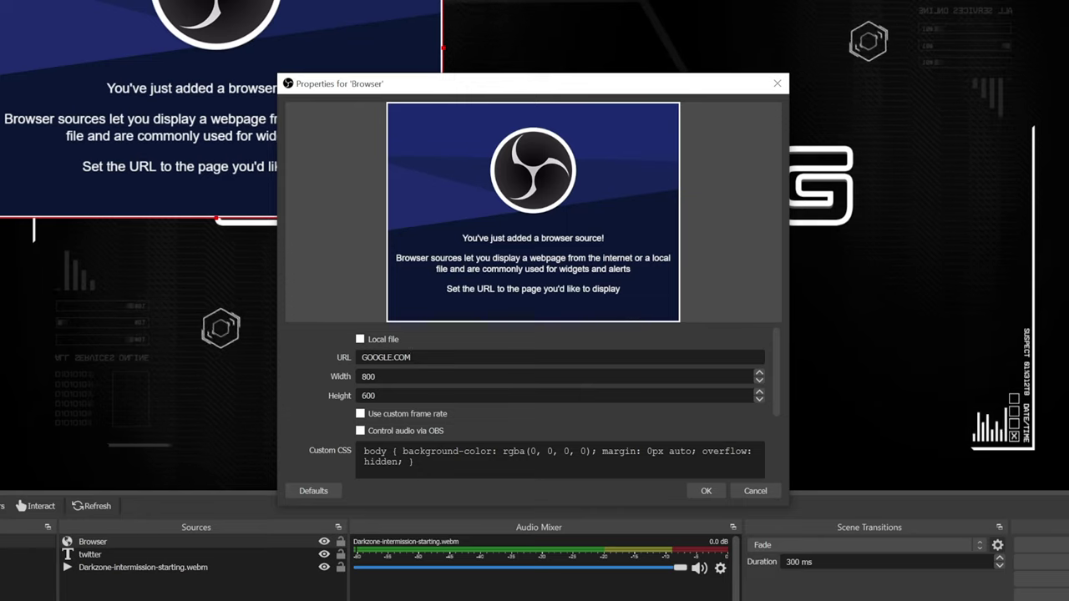
left_click(699, 492)
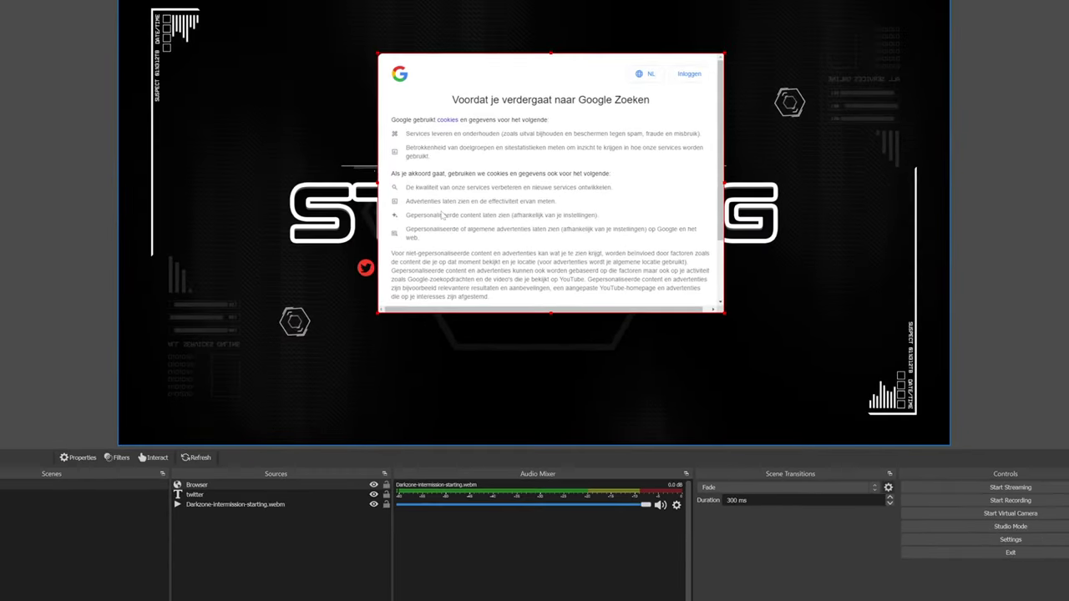
Reposition the Browser source over the starting banner and enlarge it slightly on the canvas
left_click(529, 204)
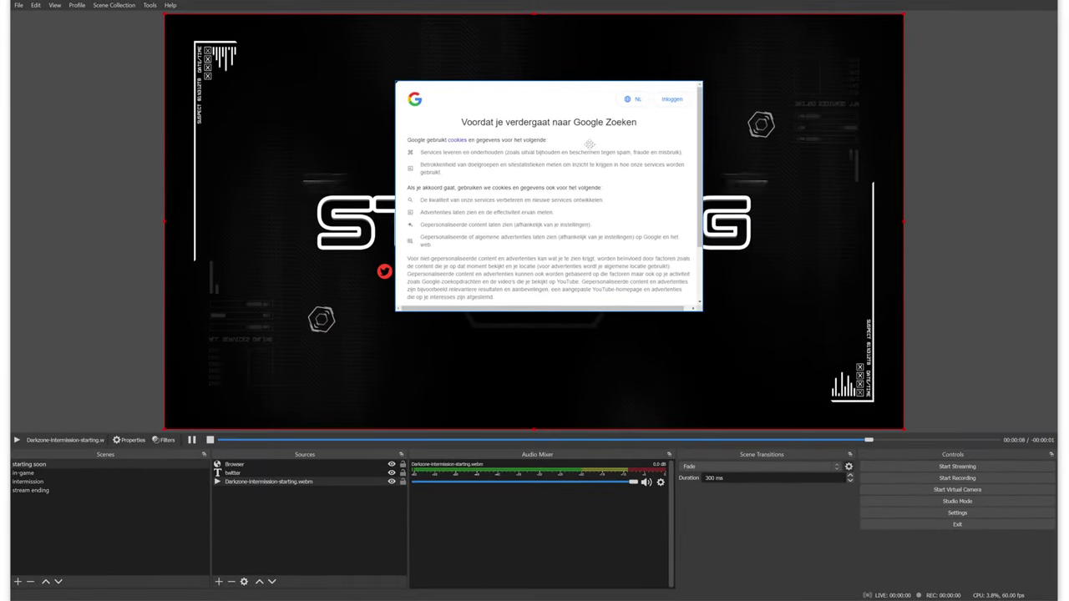
left_click_drag(523, 142, 476, 137)
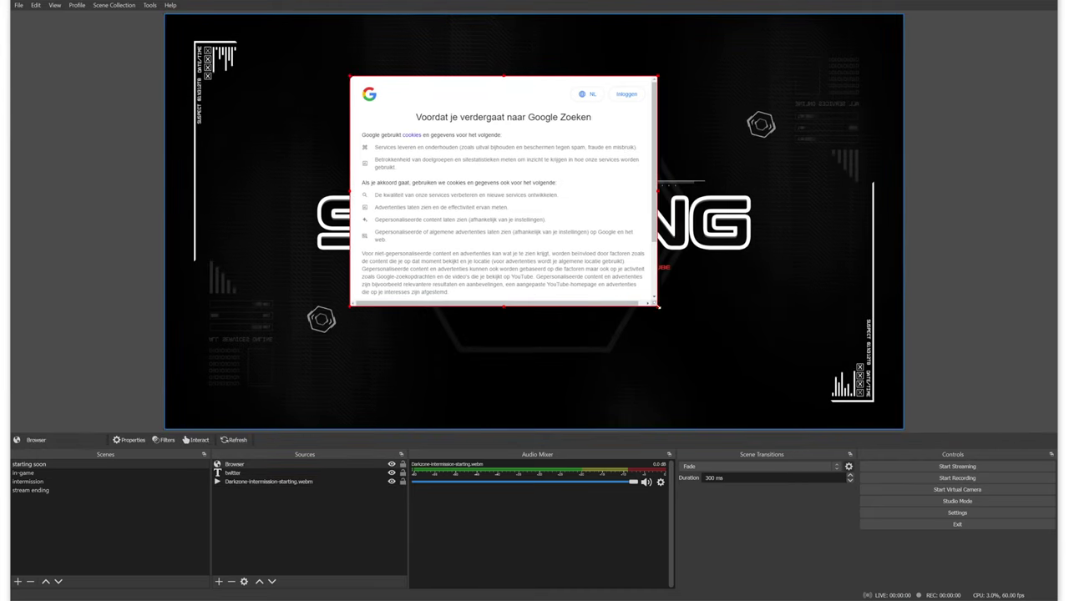
left_click_drag(659, 307, 708, 344)
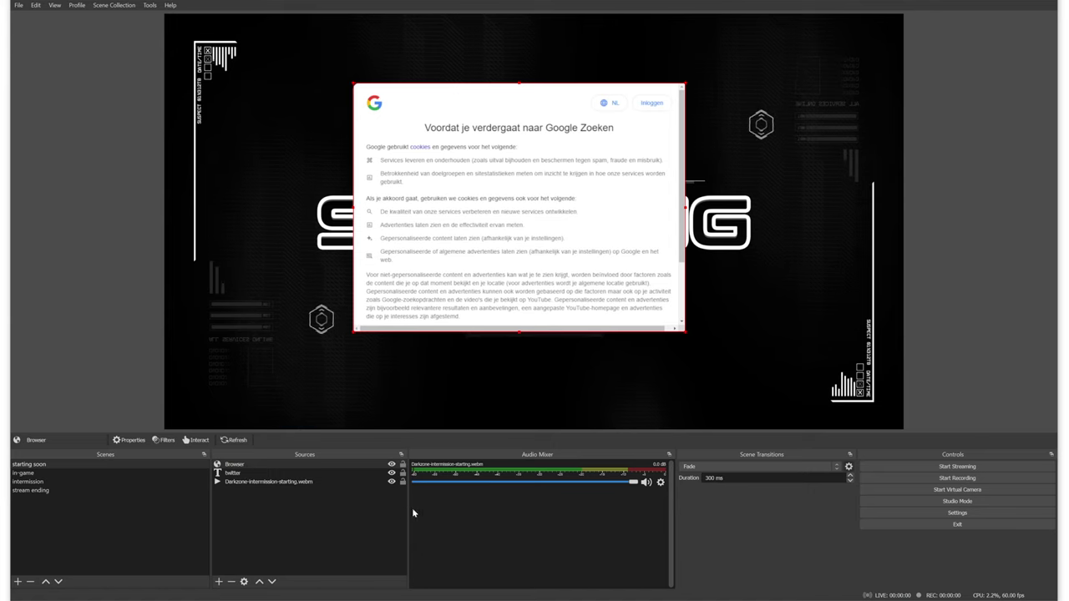
Replace the Browser source's URL with the copied countdown timer address and apply the properties
double_click(239, 466)
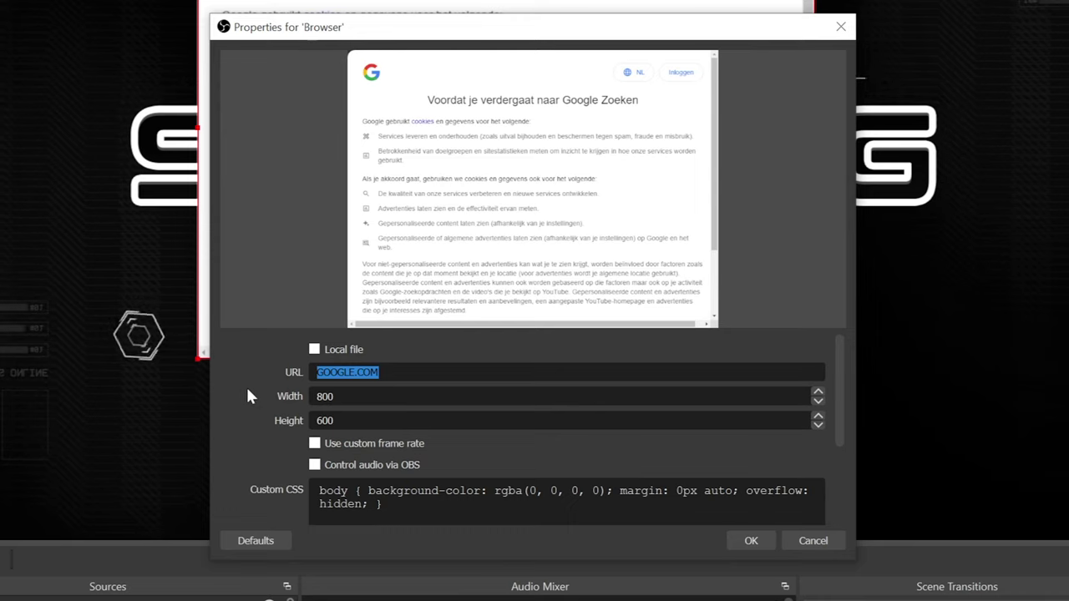
key("ctrl+v")
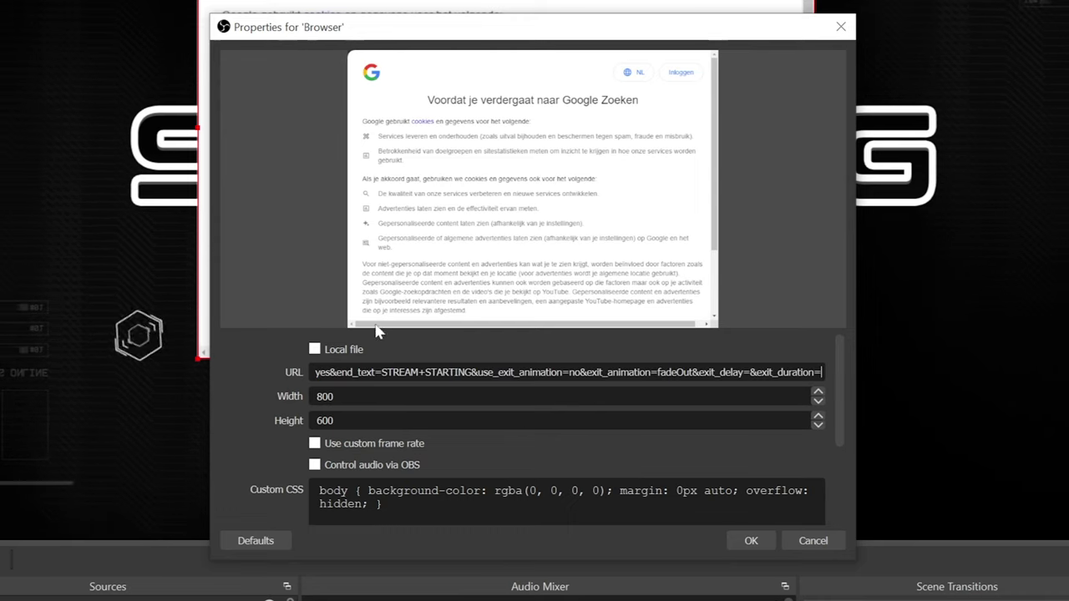
left_click_drag(493, 373, 346, 373)
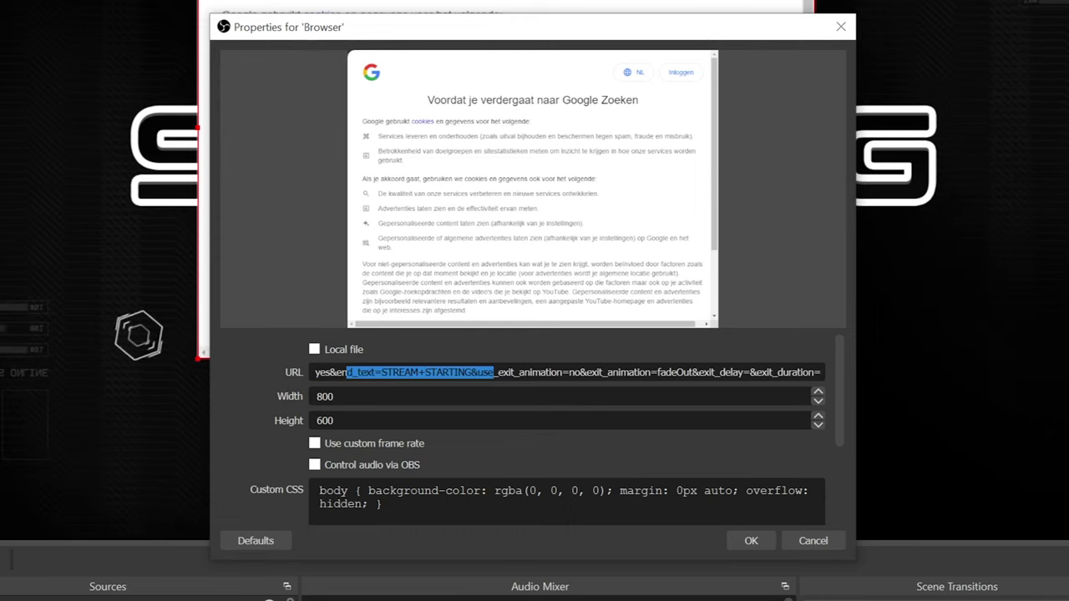
left_click(751, 540)
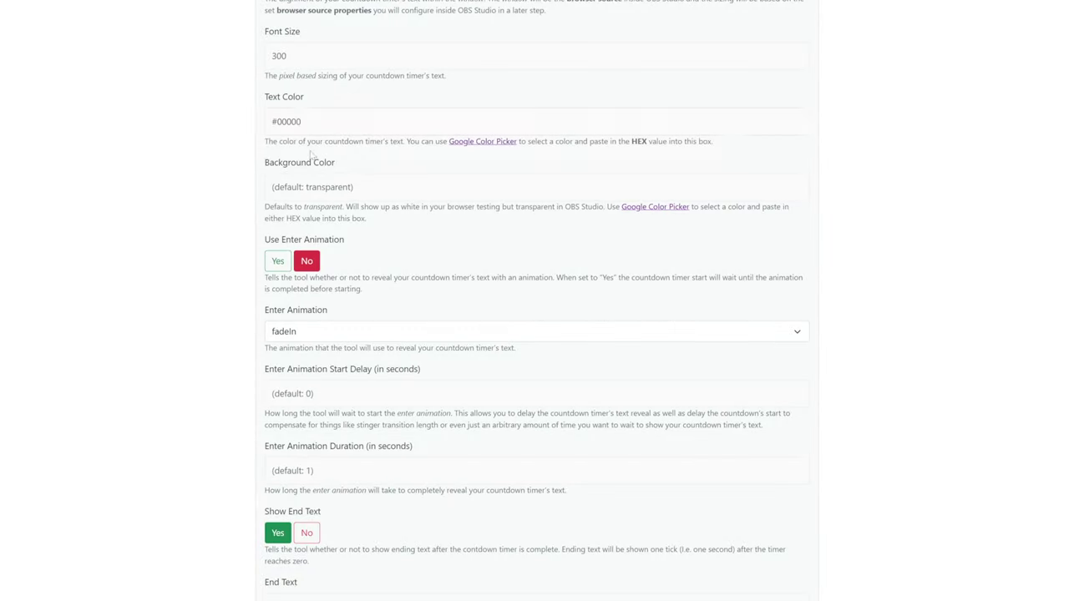
Select the timer's text color value in the browser for replacement and choose pure white in the Google color picker
left_click_drag(302, 122, 253, 125)
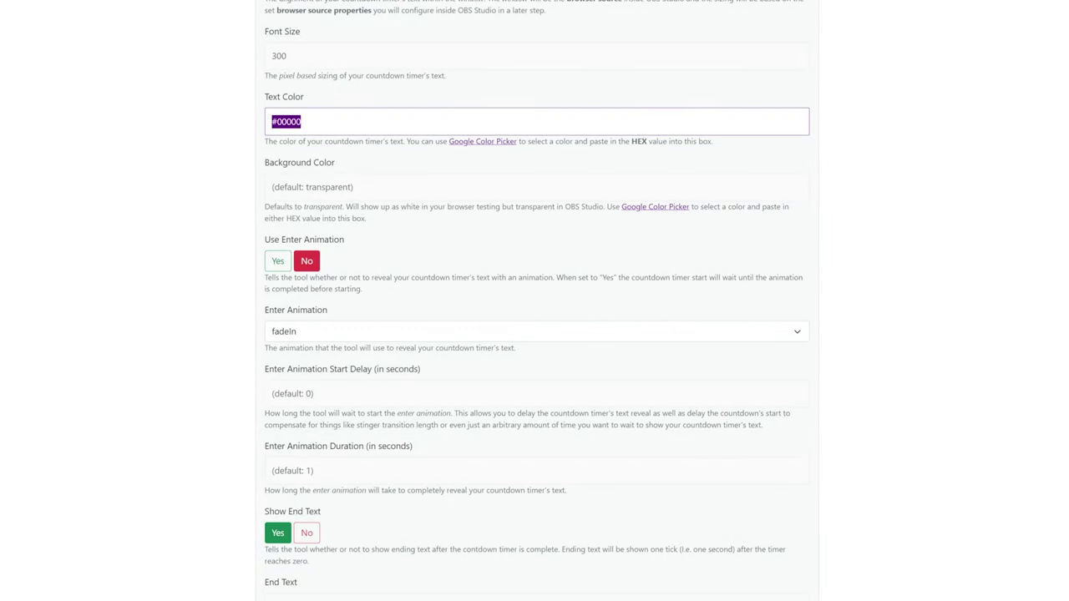
triple_click(312, 98)
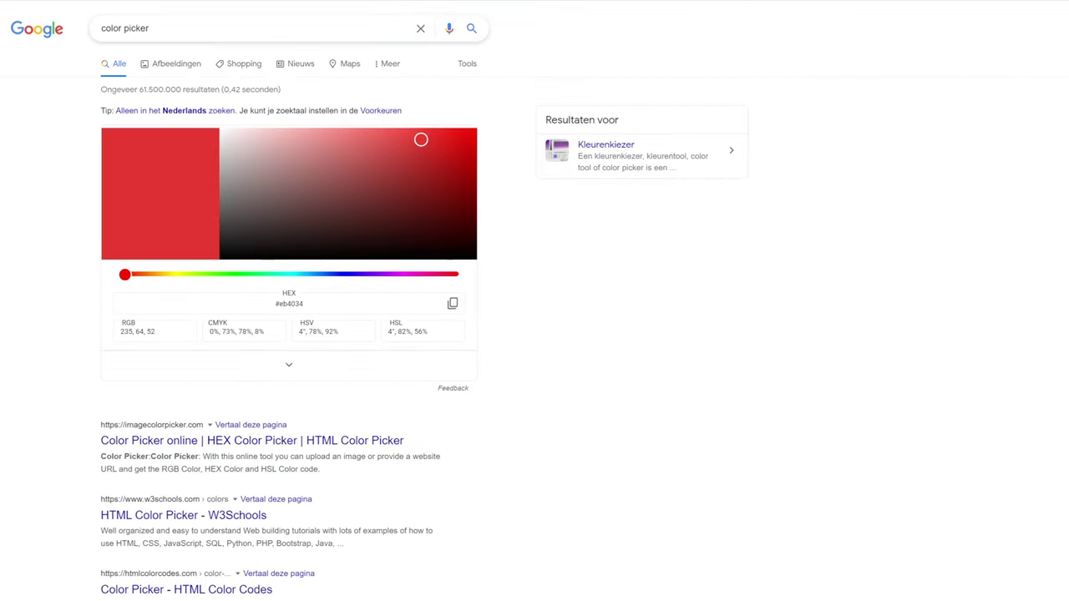
left_click(348, 171)
left_click(281, 274)
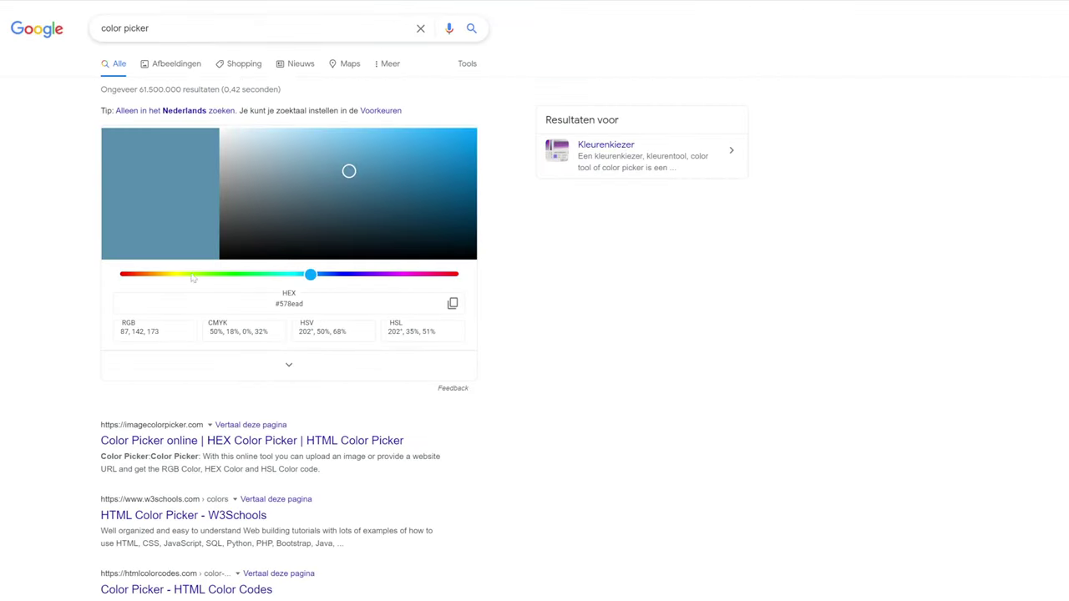
left_click_drag(250, 167, 220, 129)
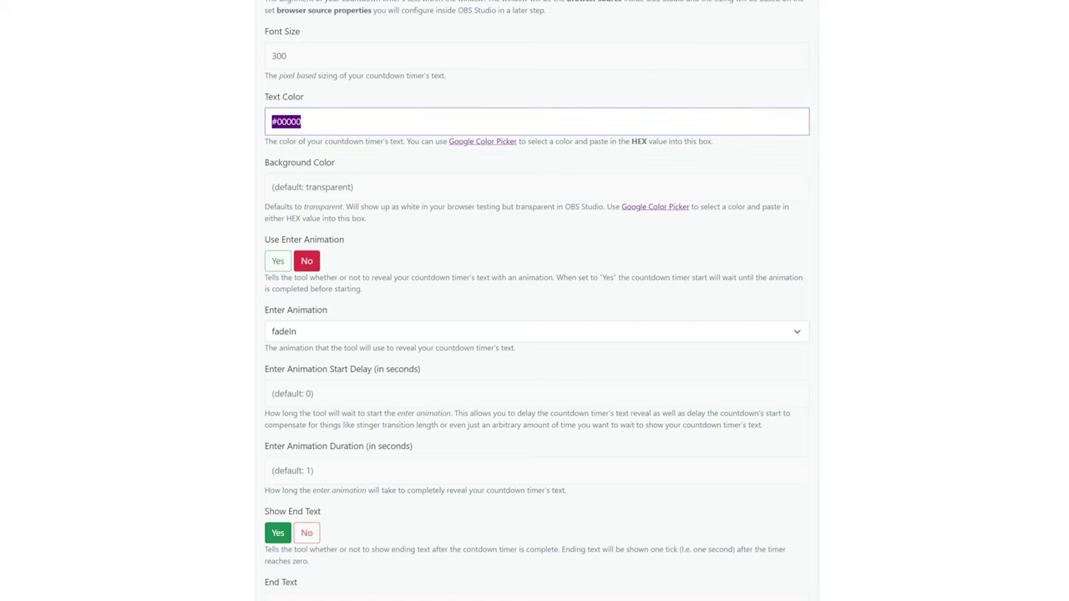
Set the timer's text color to #ffffff, generate the timer again and copy its URL
scroll(297, 555, "down", 5)
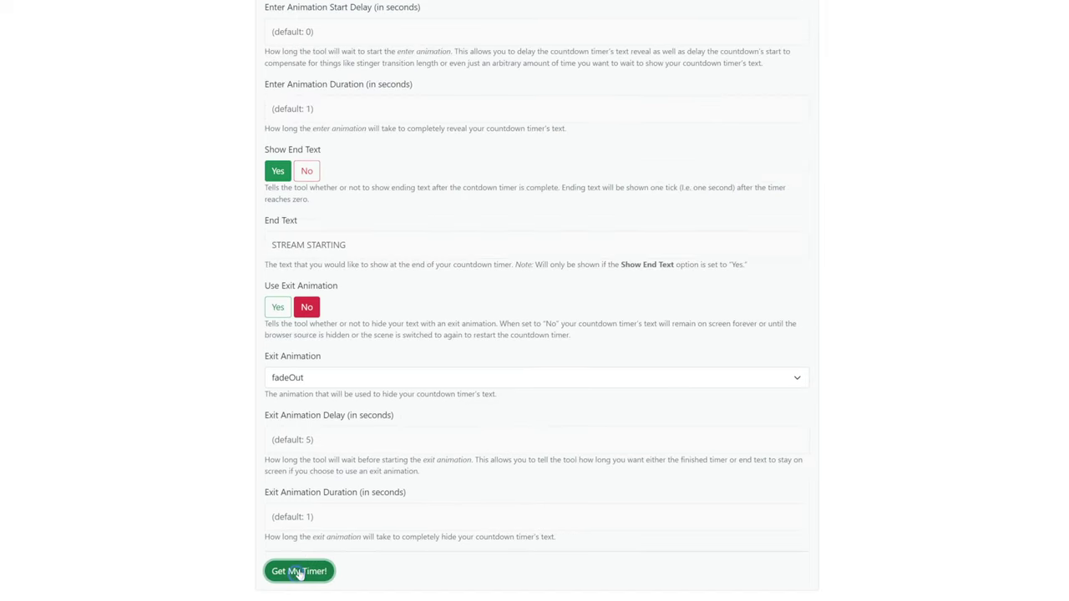
left_click(299, 572)
left_click(167, 21)
right_click(167, 23)
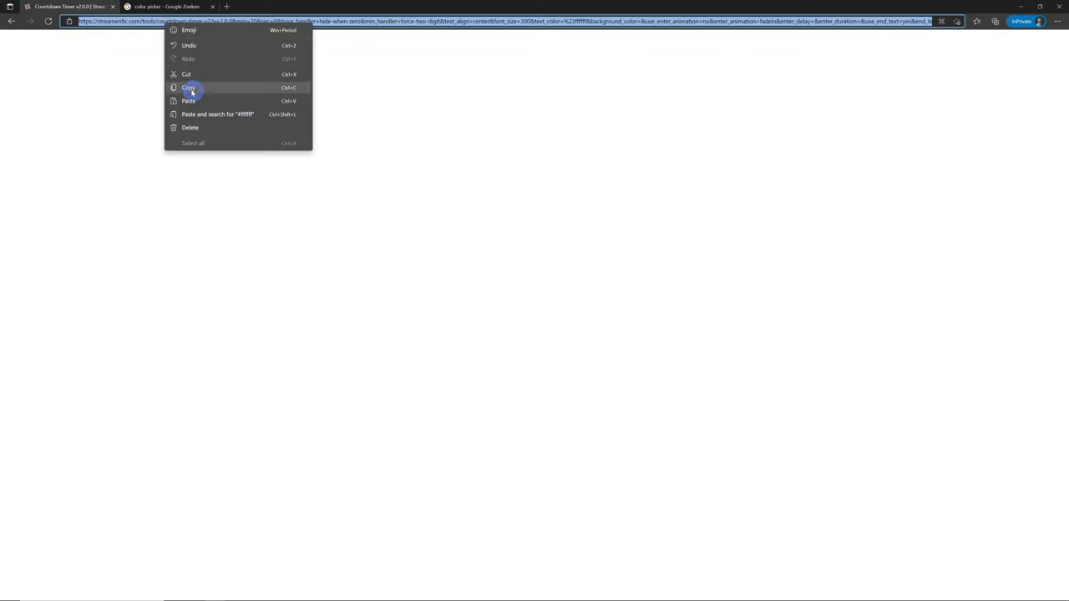
left_click(188, 88)
Switch to OBS Studio, give the Browser source the new timer URL, and shrink and place it below the starting banner's social handles
mouse_move(296, 590)
left_click(330, 564)
double_click(371, 468)
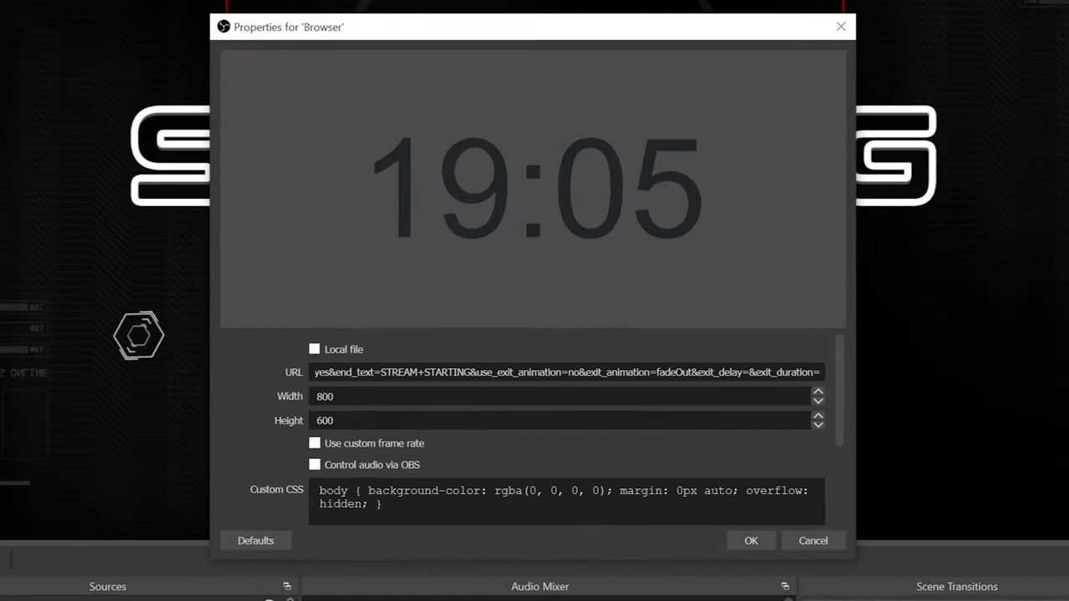
left_click(751, 541)
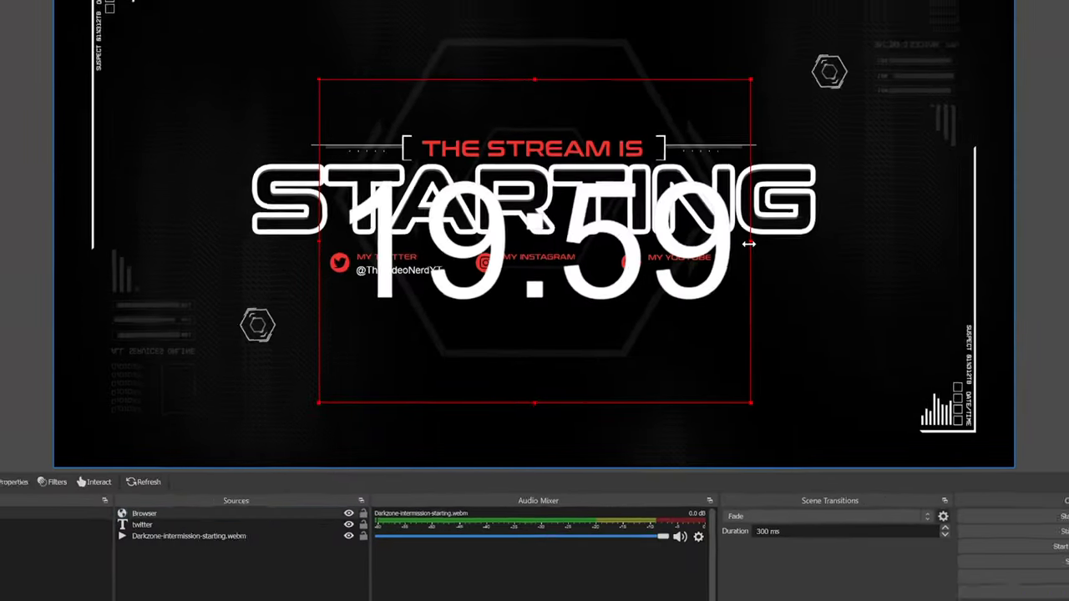
left_click_drag(748, 243, 559, 269)
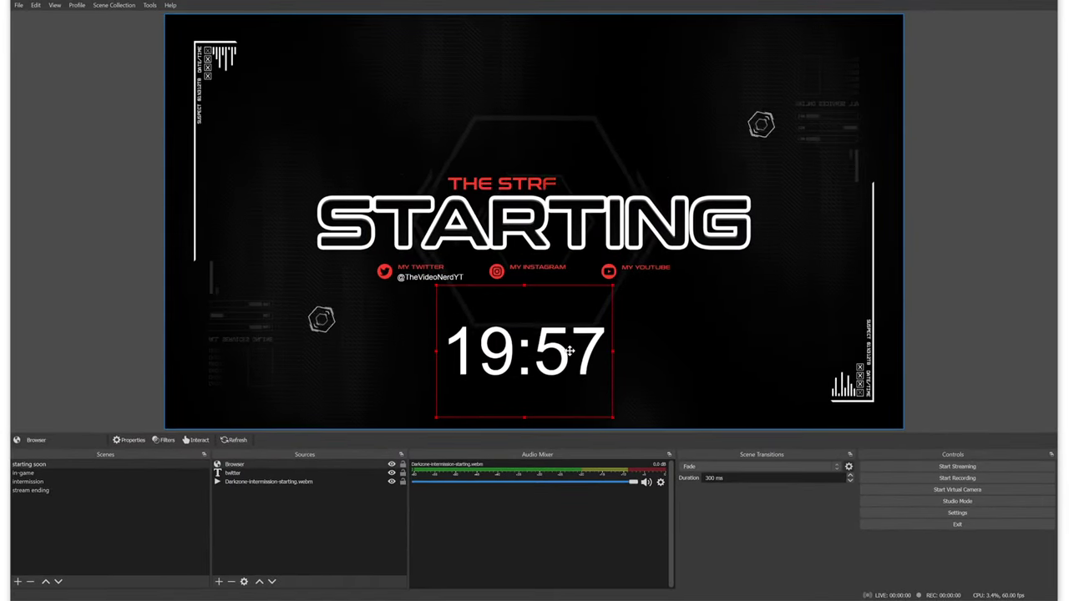
left_click(900, 351)
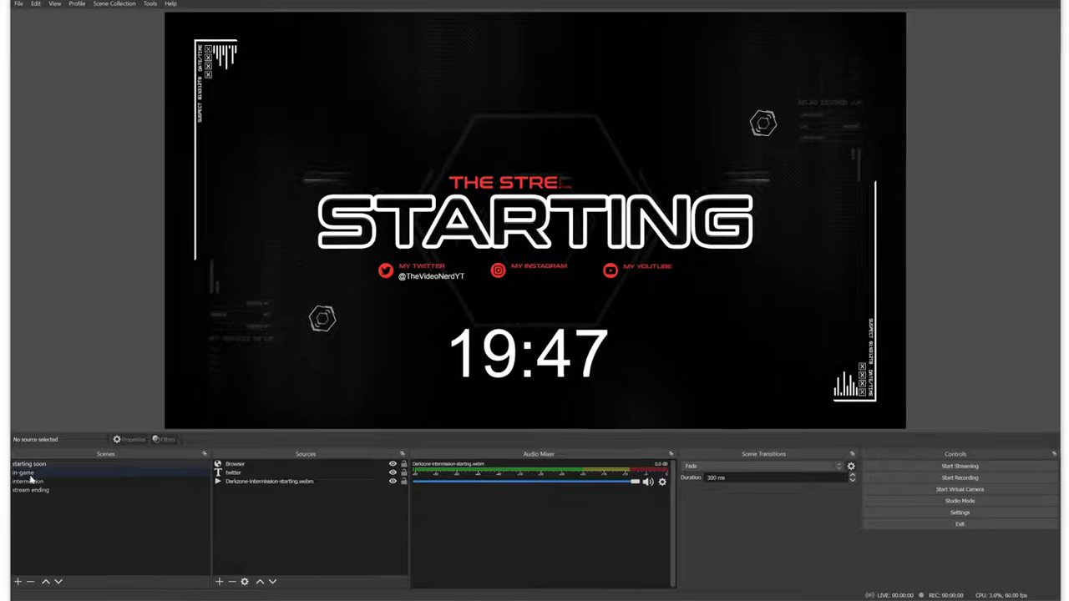
Switch to the in-game scene and move the webcam source near the middle of the canvas
left_click(22, 473)
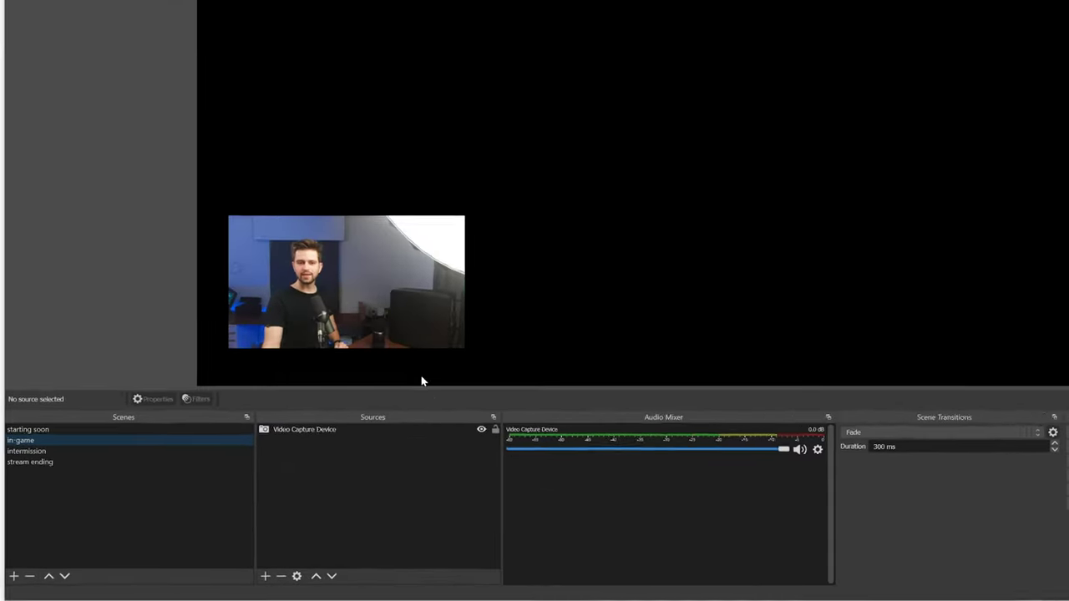
left_click_drag(310, 278, 563, 123)
left_click_drag(659, 40, 715, 67)
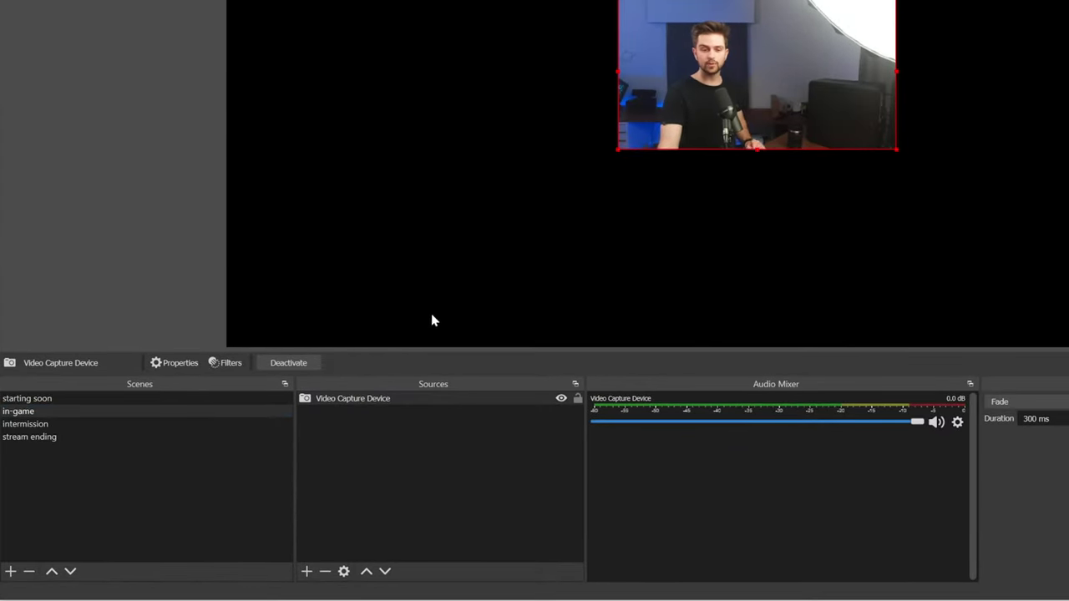
left_click_drag(739, 12, 681, 13)
left_click(565, 225)
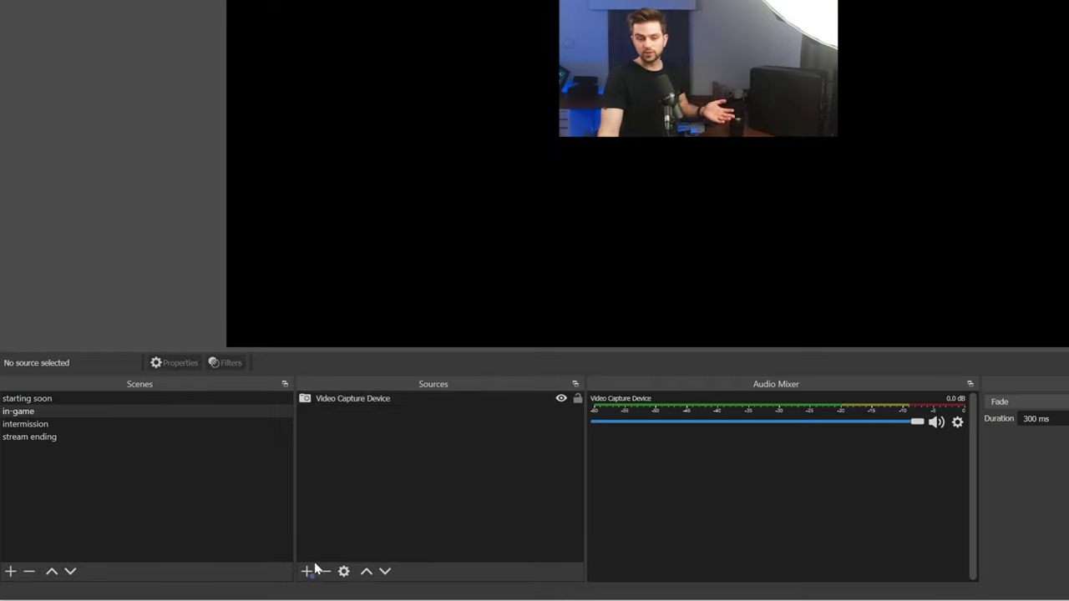
Add a new Media Source named "webcam border" to the in-game scene
left_click(306, 571)
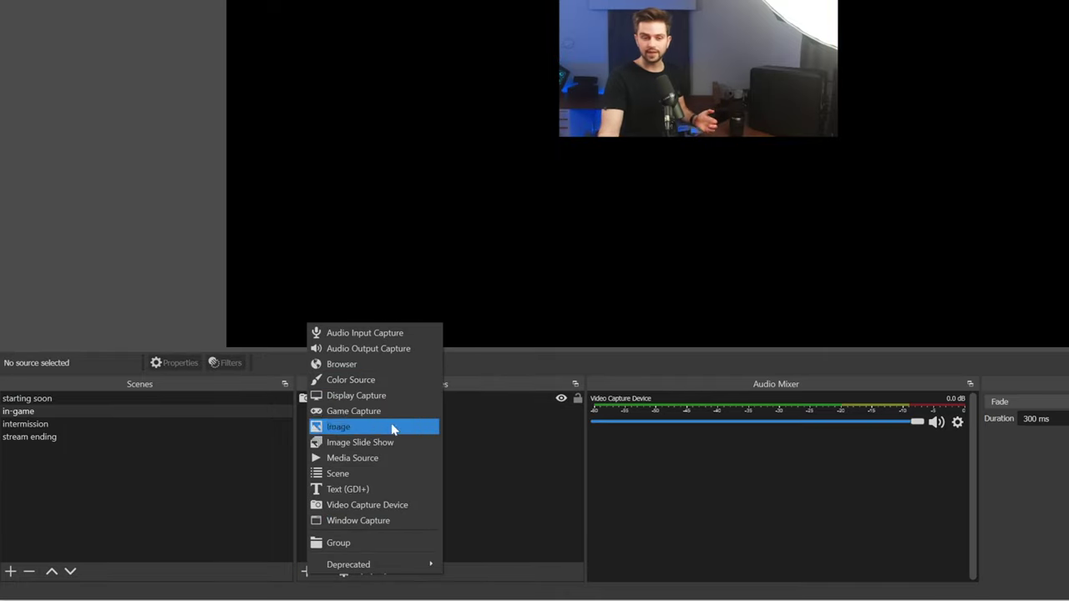
left_click(365, 459)
type("webcam border")
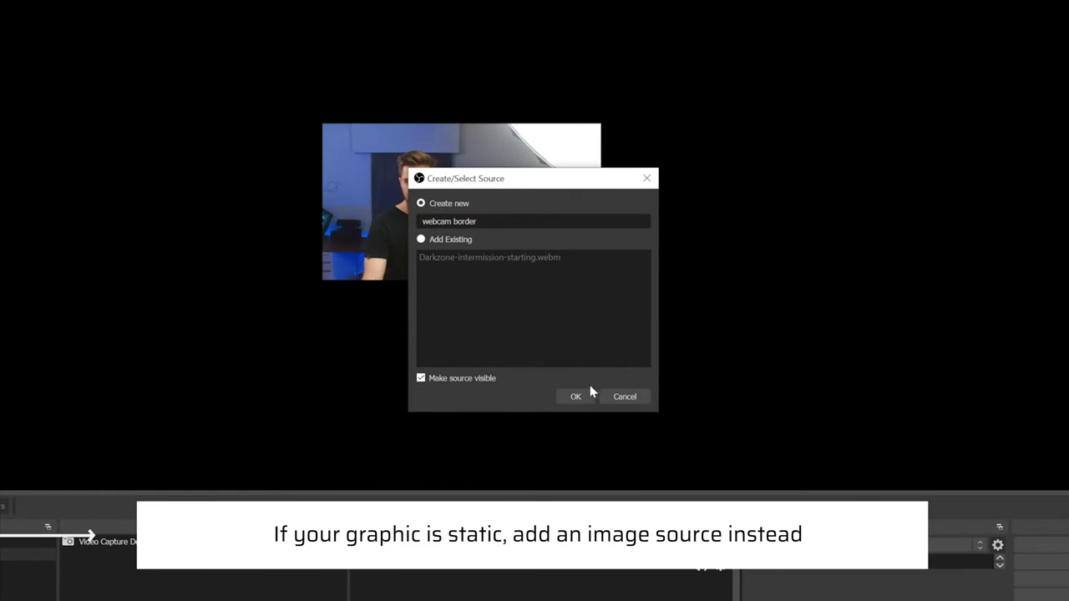
left_click(588, 395)
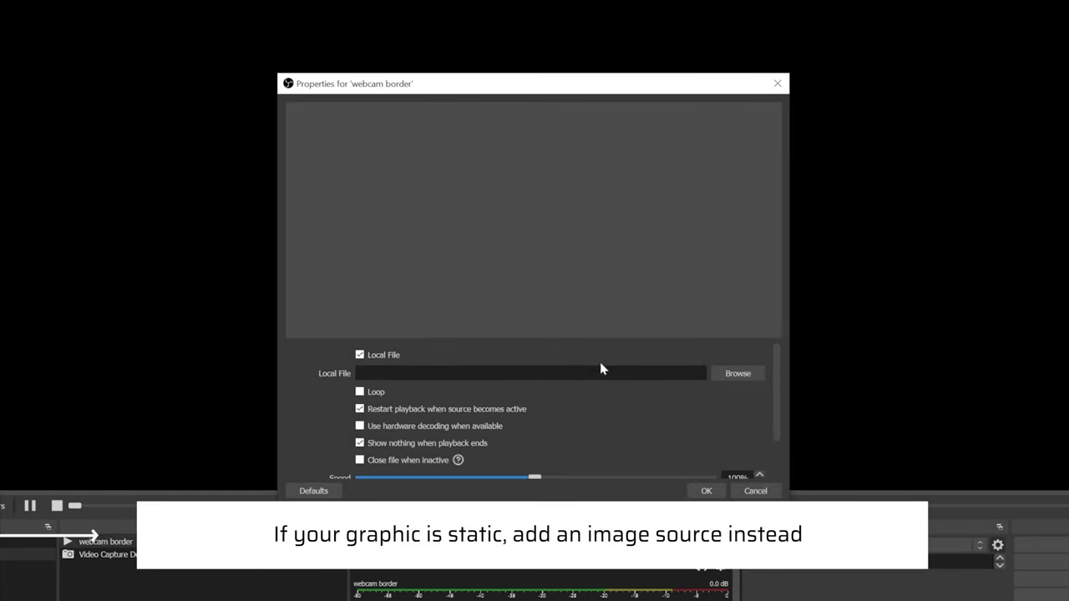
Load Darkzone-webcam-blank.webm from the Animated-Webcam-Overlay folder into the webcam border source, enable looping and apply the properties
left_click(746, 377)
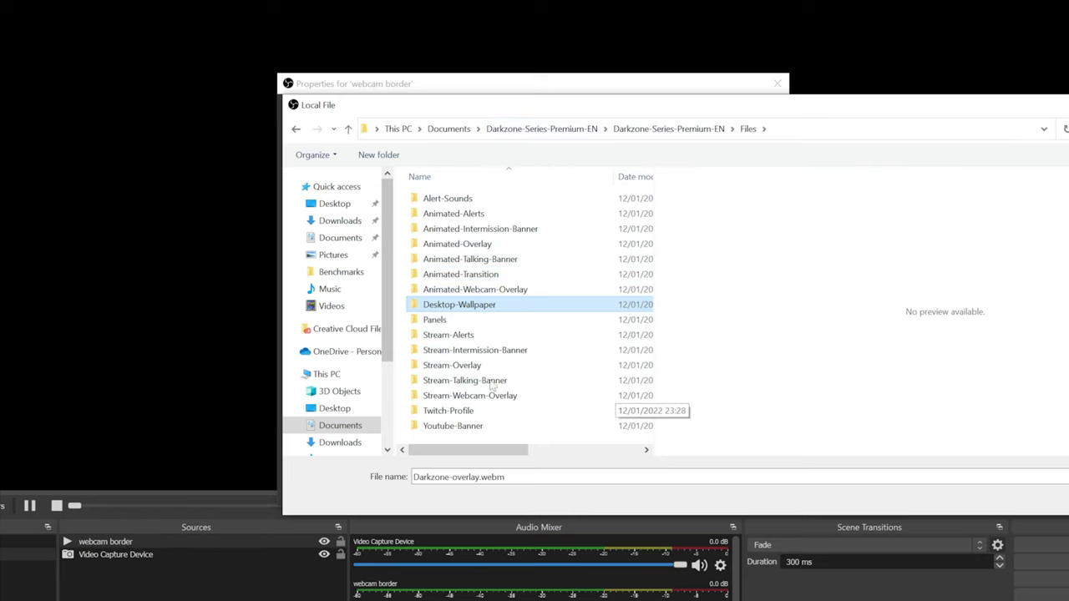
left_click(434, 291)
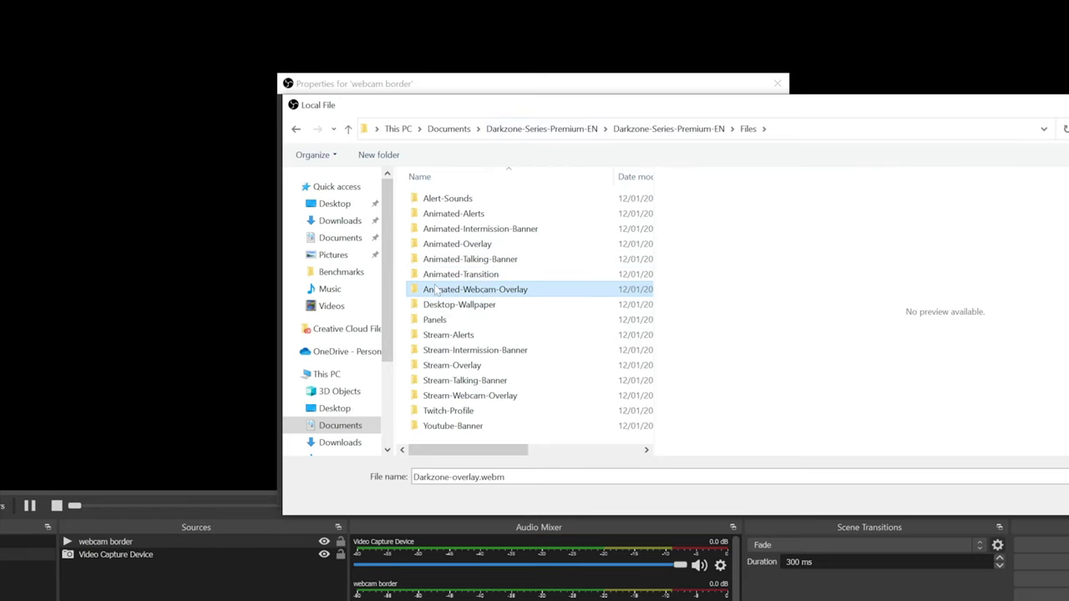
double_click(501, 291)
scroll(645, 293, "down", 2)
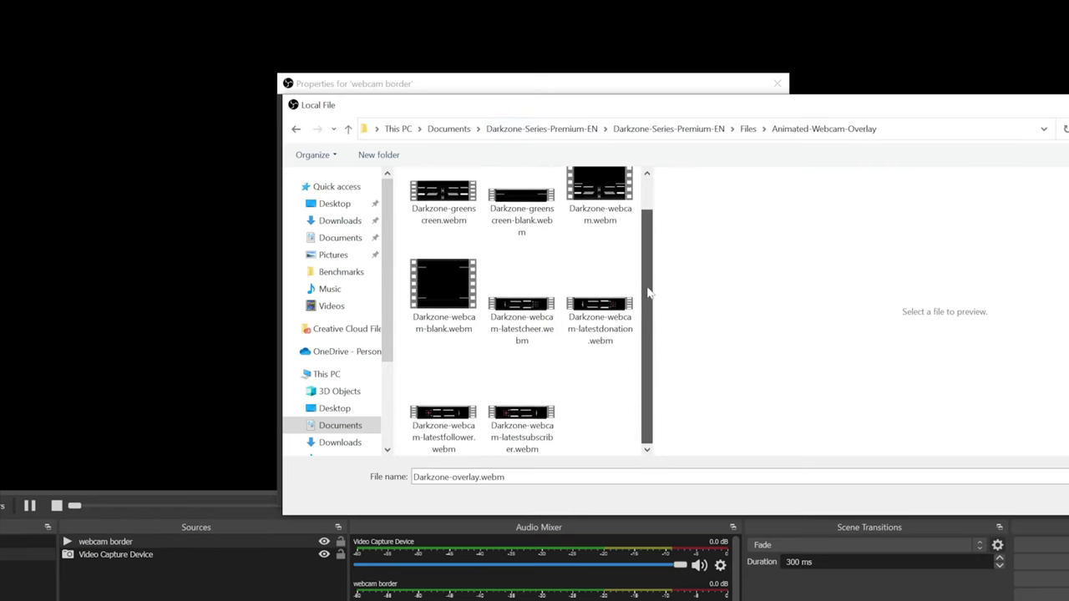
scroll(652, 380, "up", 1)
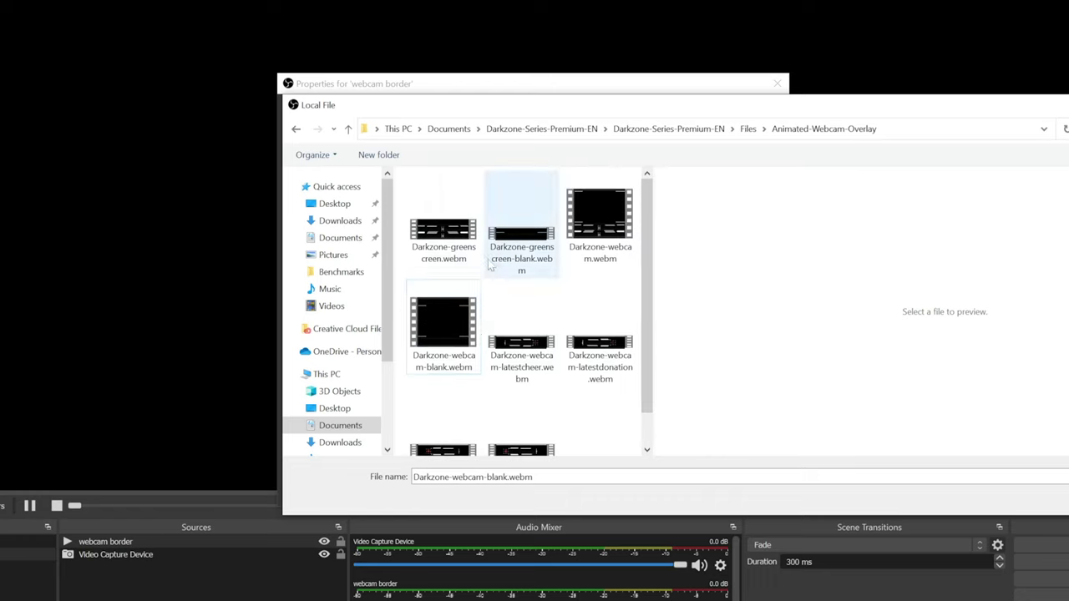
left_click(466, 370)
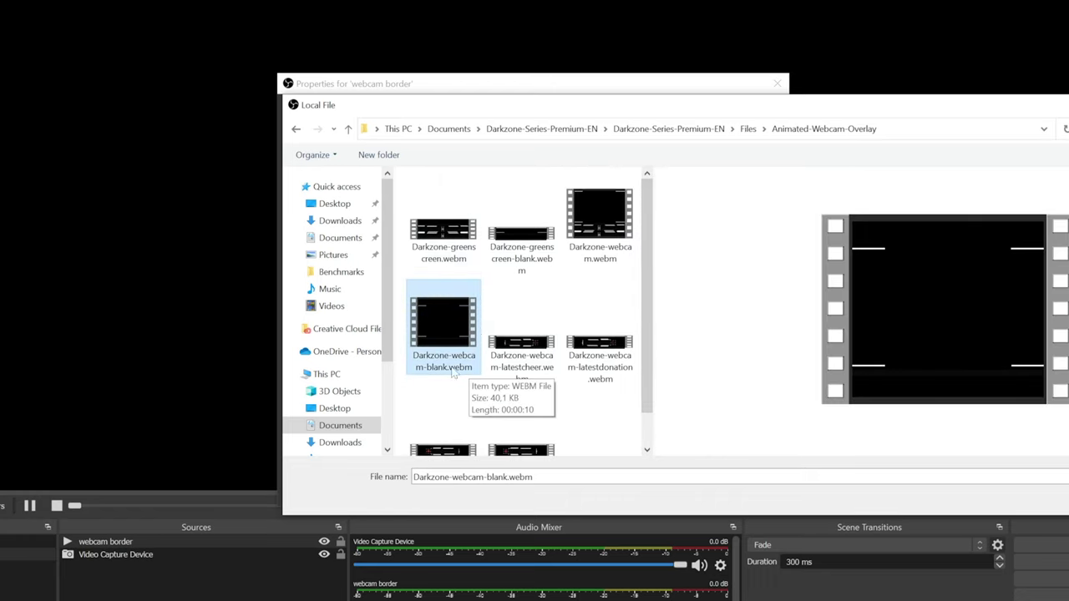
double_click(441, 338)
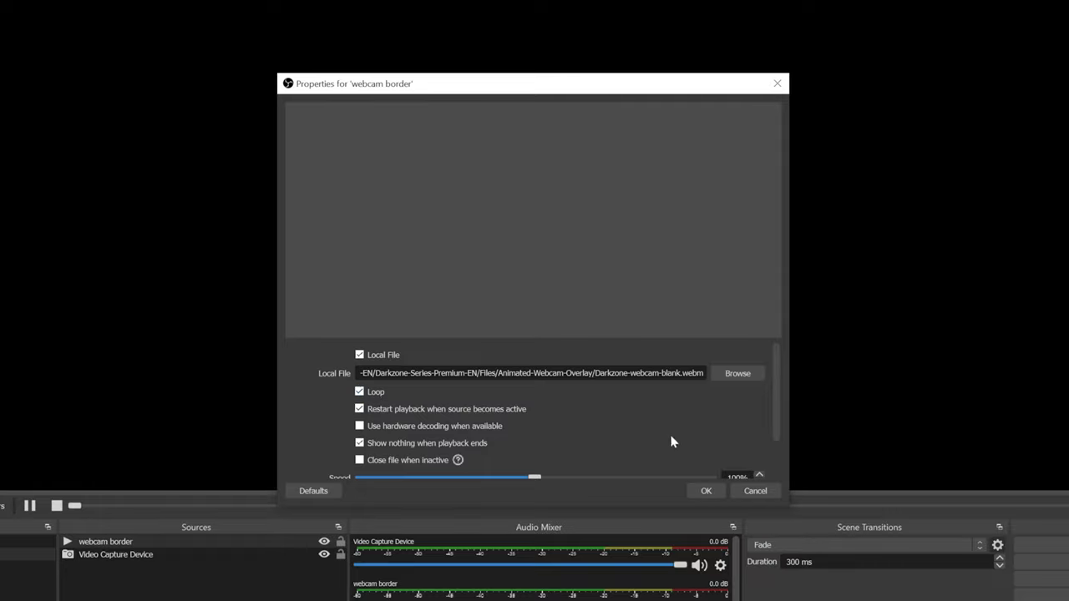
left_click(708, 491)
Reposition the webcam border on the canvas, then enlarge the webcam and center it so it fills most of the canvas
left_click_drag(217, 54, 592, 144)
left_click_drag(700, 133, 820, 176)
left_click(435, 243)
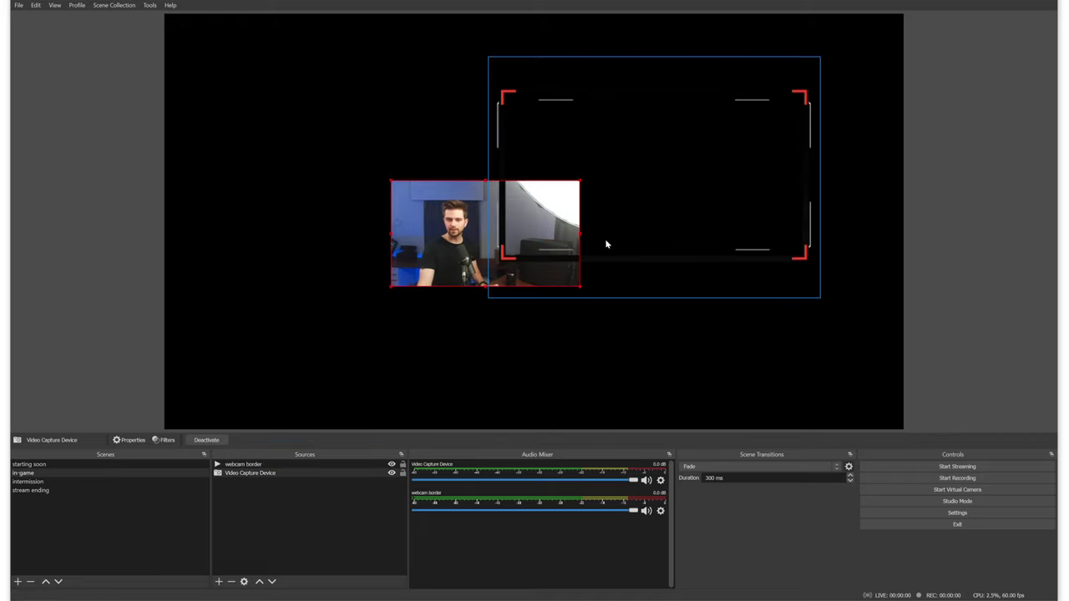
left_click_drag(594, 236, 969, 339)
left_click_drag(827, 302, 692, 189)
Move the webcam border over the webcam and enlarge it until it frames the picture
left_click_drag(556, 166, 311, 147)
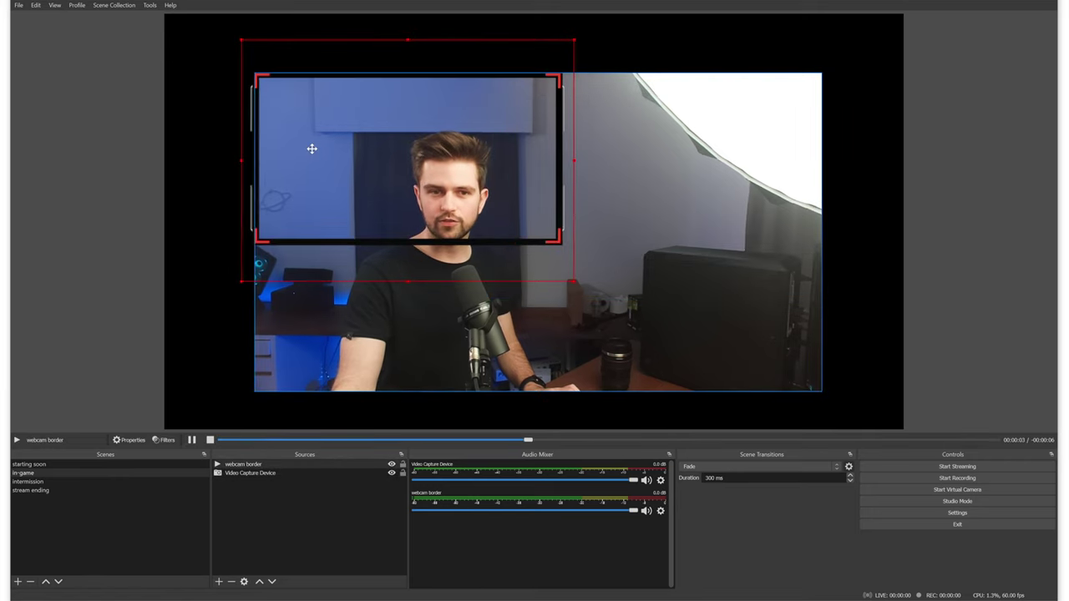
left_click_drag(574, 278, 835, 444)
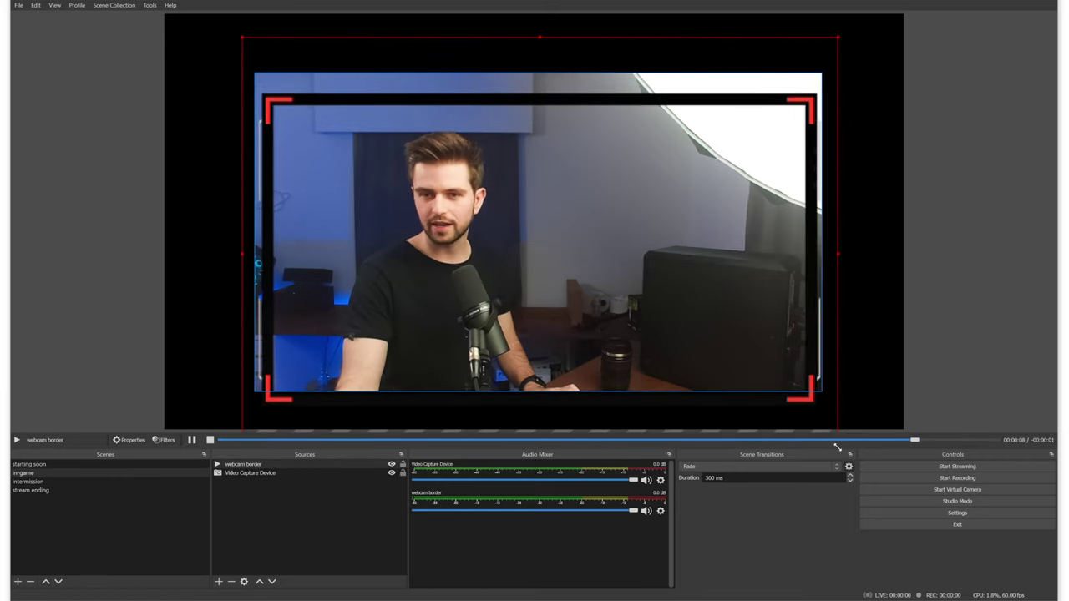
mouse_move(733, 351)
left_mouse_down()
mouse_move(737, 323)
mouse_move(726, 341)
left_mouse_up()
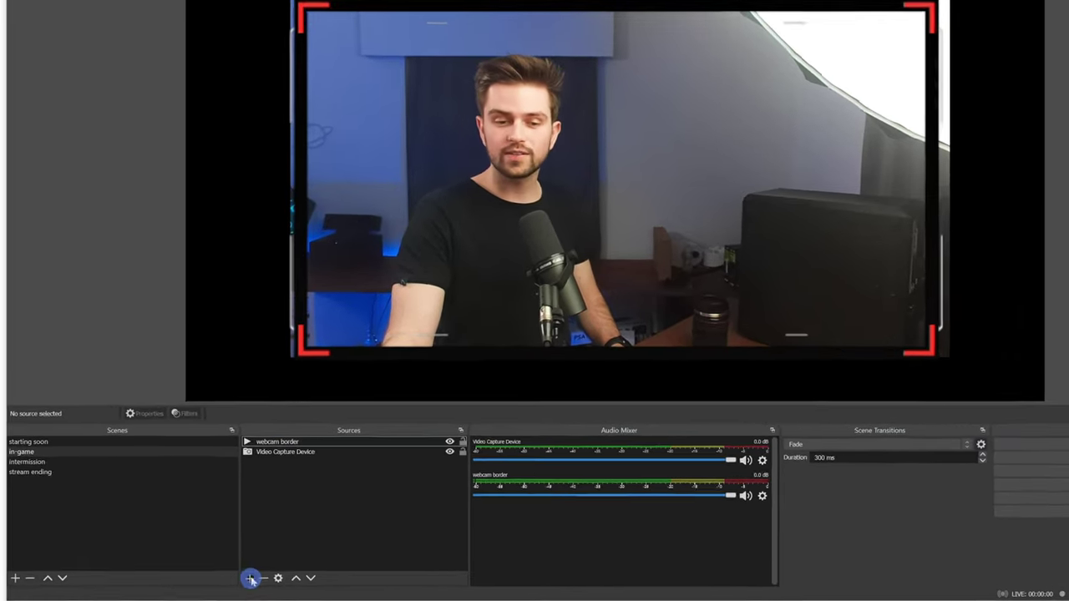
Add a Color Source to the in-game scene in red #d13100 and position it to cover the whole canvas
left_click(219, 581)
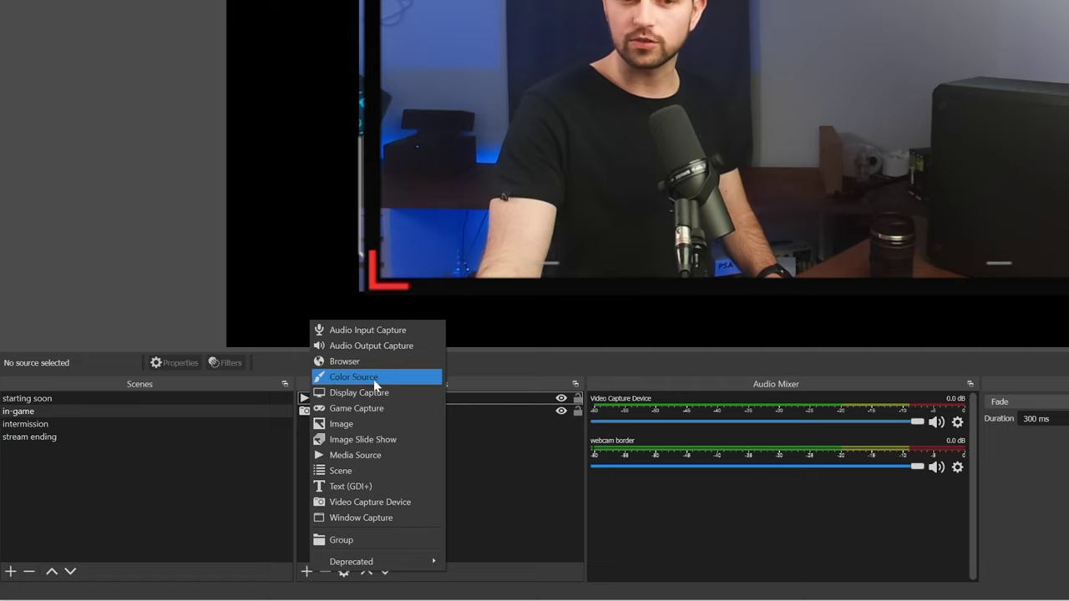
left_click(373, 379)
left_click(785, 266)
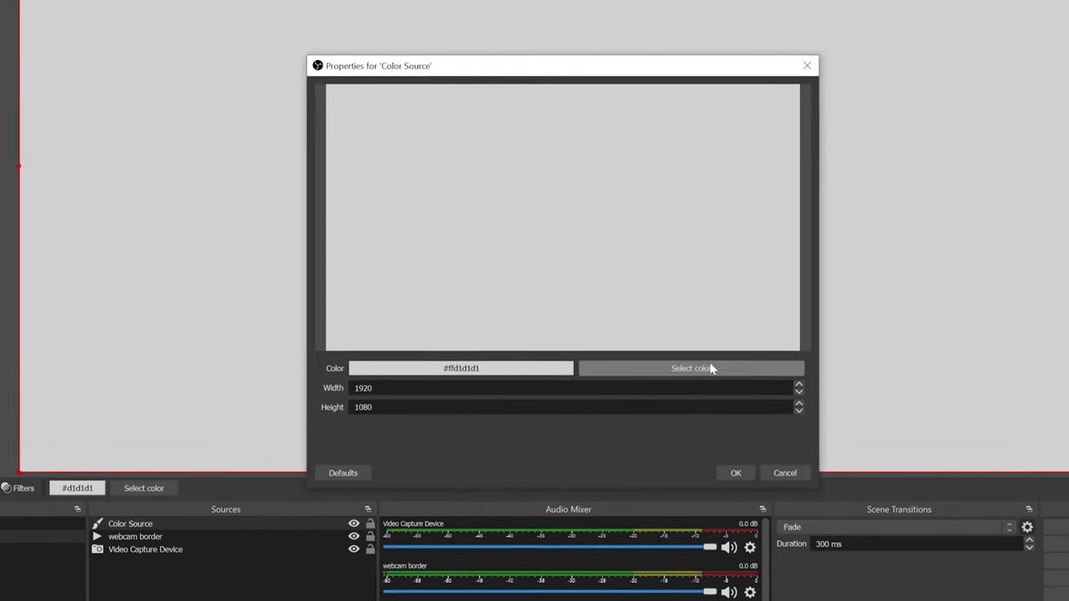
left_click(789, 315)
left_click_drag(592, 237, 673, 170)
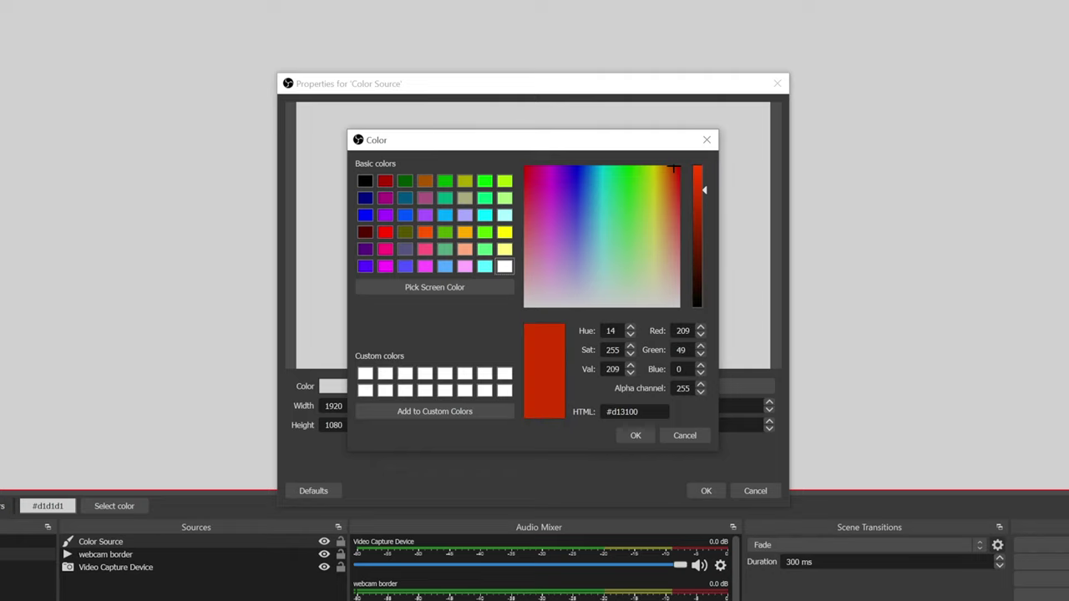
left_click(636, 435)
left_click(706, 491)
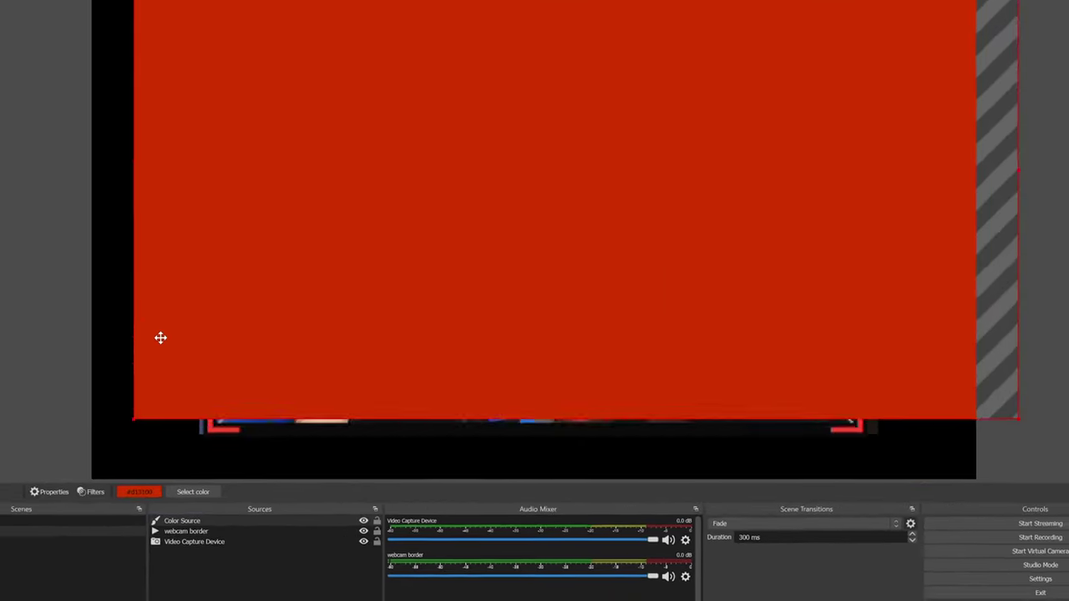
left_click_drag(123, 331, 145, 392)
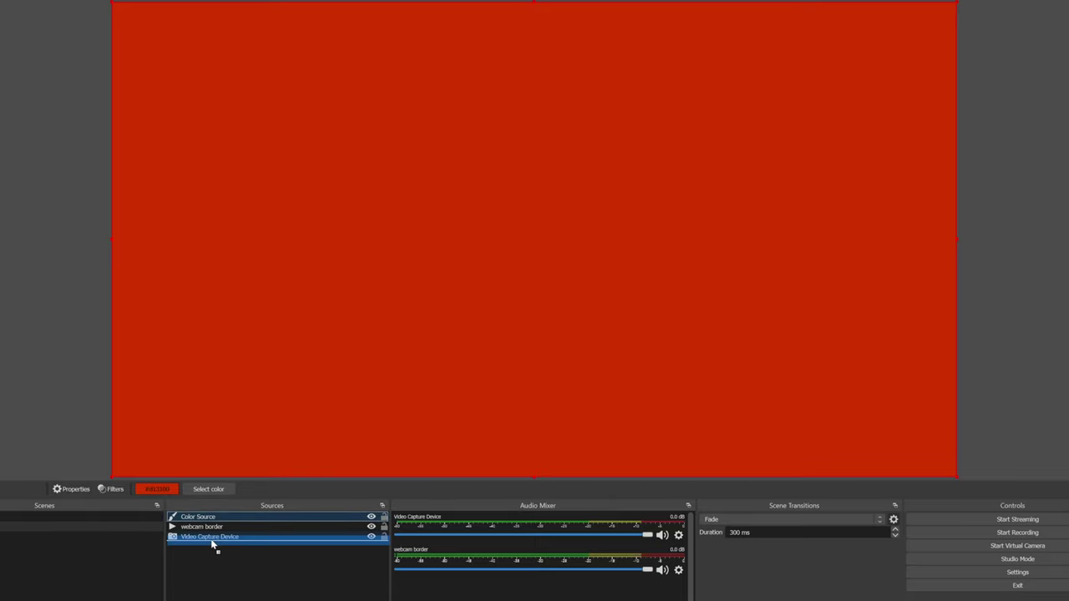
Place the Color Source behind the webcam and its border, then reposition the border over the webcam picture
left_click_drag(213, 544, 214, 546)
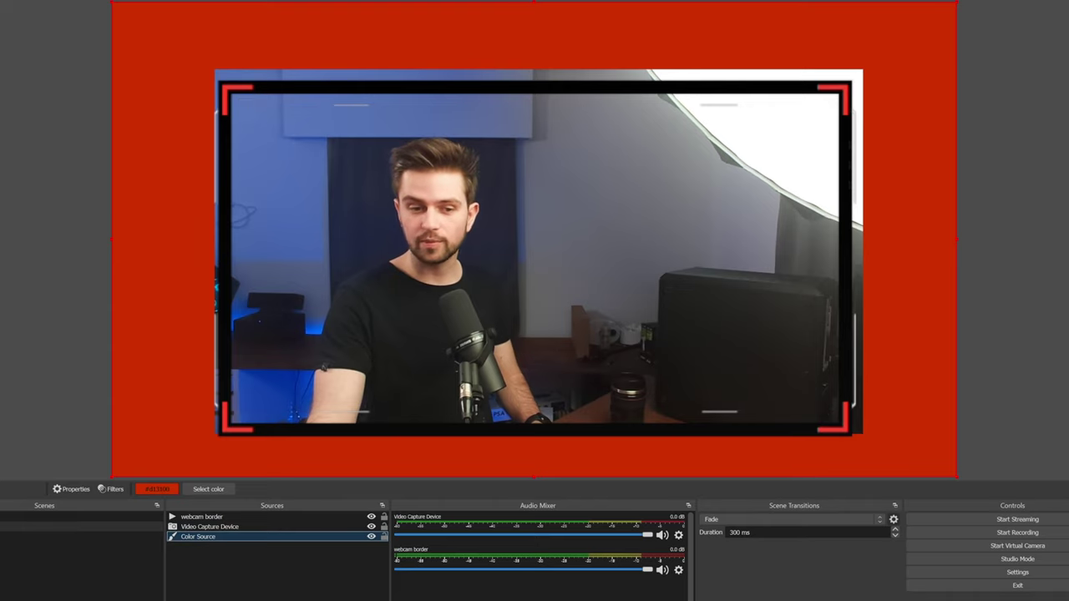
left_click(208, 526)
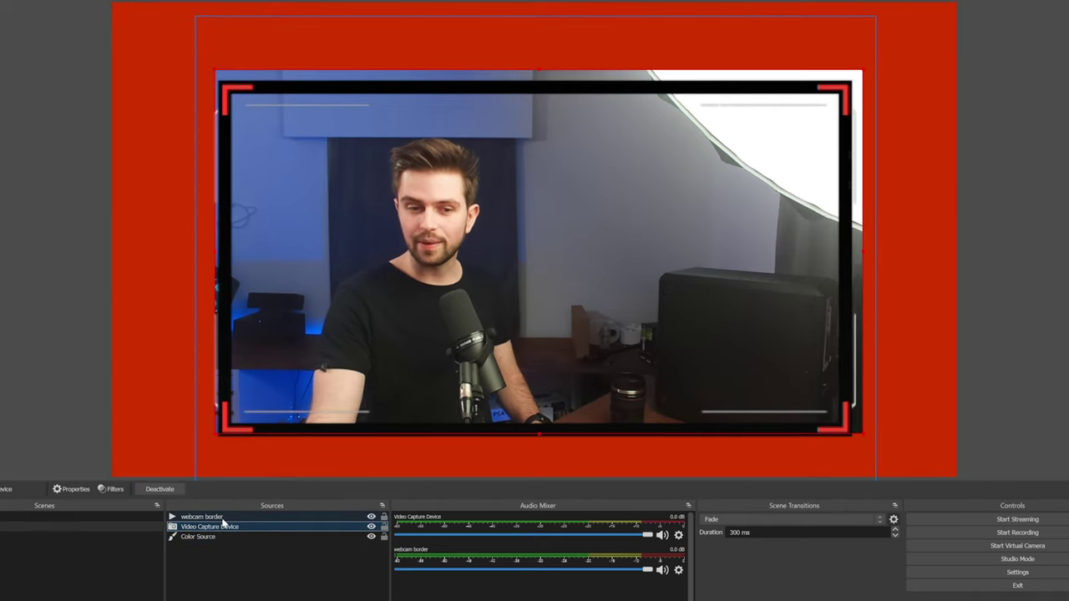
left_click_drag(406, 321, 397, 310)
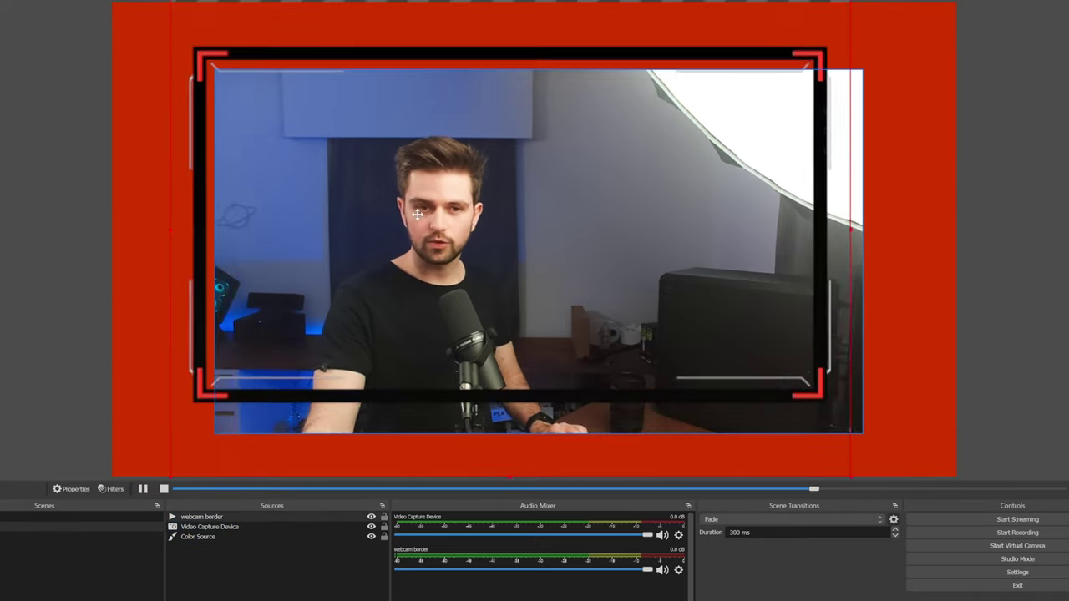
left_click(213, 518)
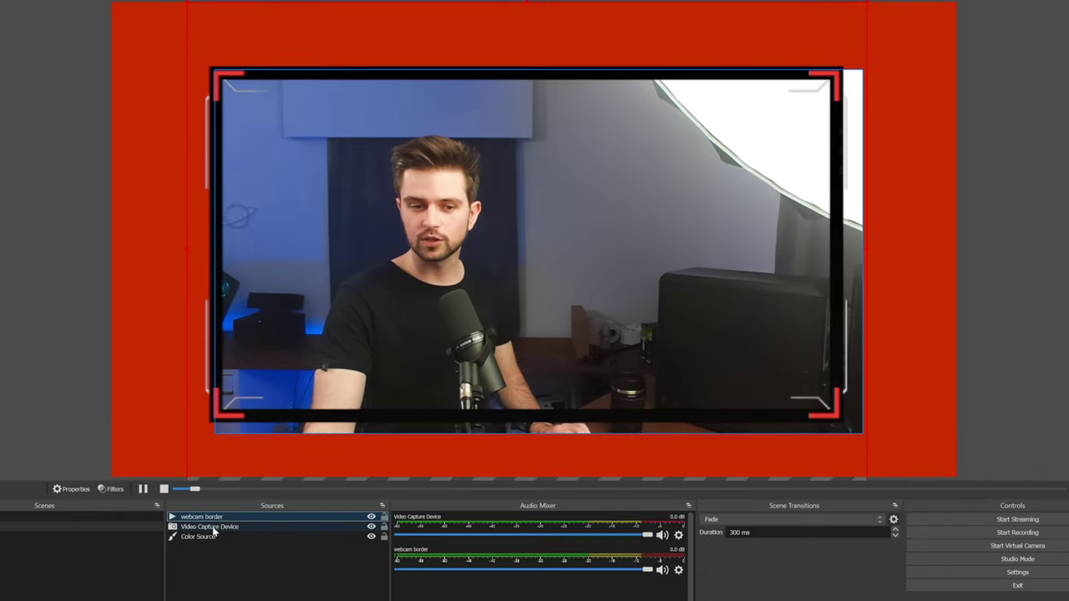
Move the webcam and its border into the canvas's upper-left corner and enlarge the border to frame the picture
left_click(212, 529)
left_click_drag(560, 343, 525, 301)
left_click(213, 517)
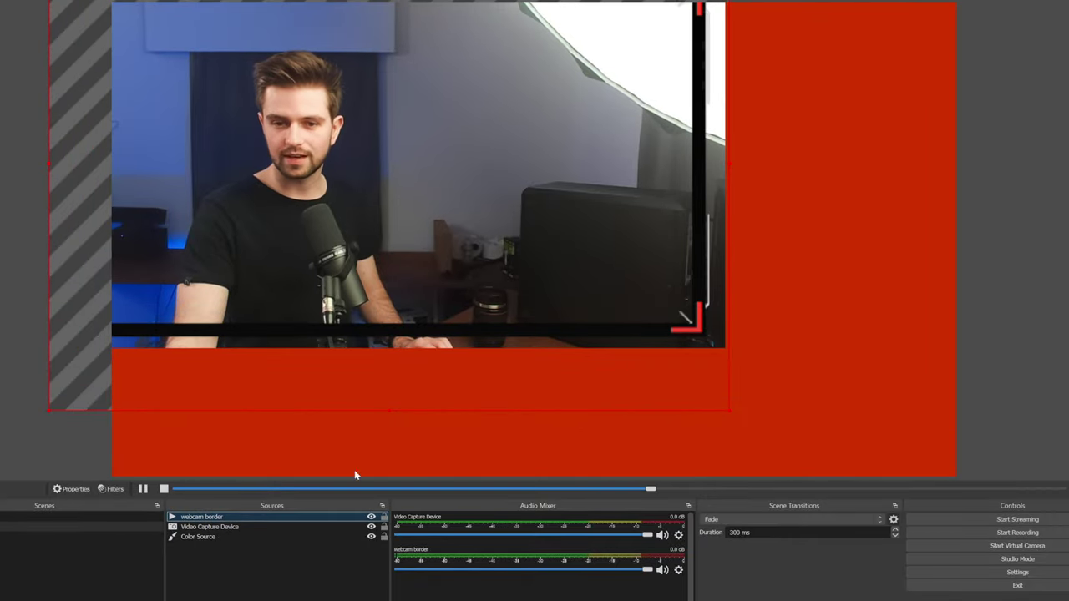
mouse_move(730, 409)
left_mouse_down()
mouse_move(746, 434)
mouse_move(735, 429)
left_mouse_up()
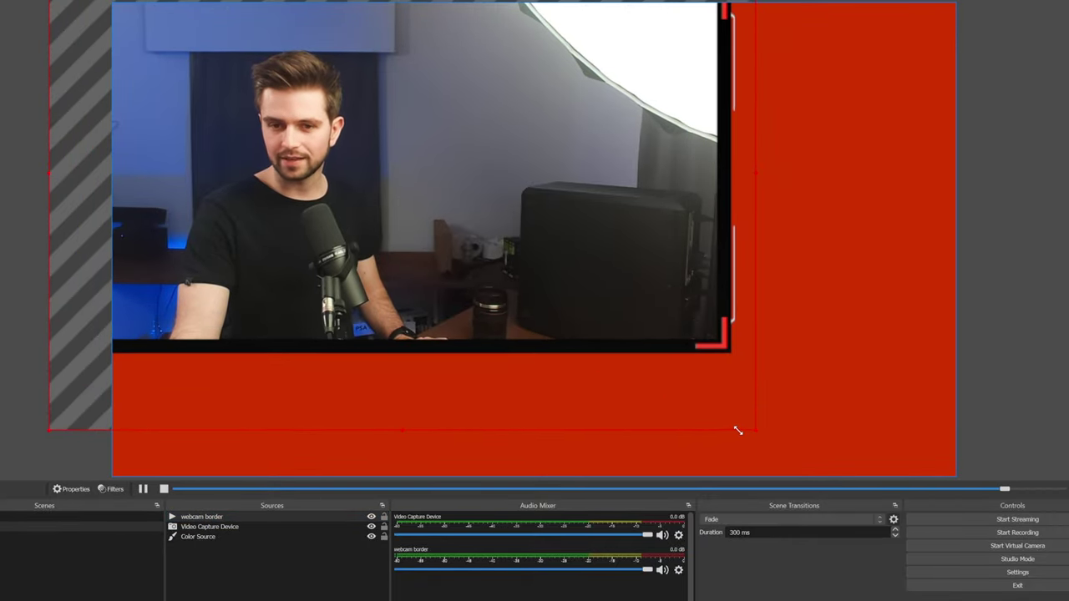
Group the webcam border and Video Capture Device sources under the name "webcam" and collapse the group
left_click(204, 517)
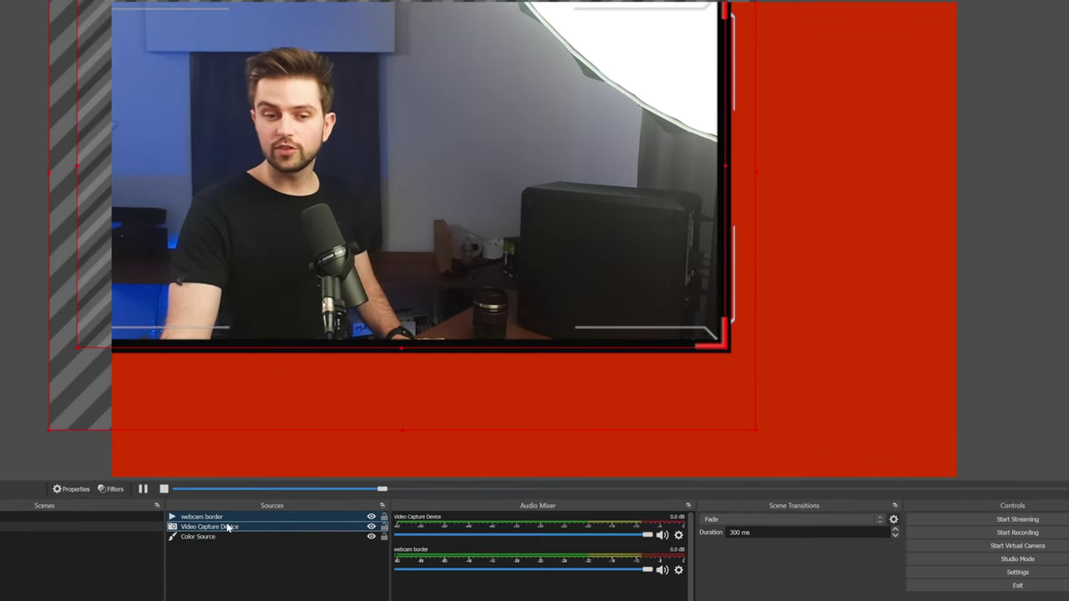
right_click(229, 527)
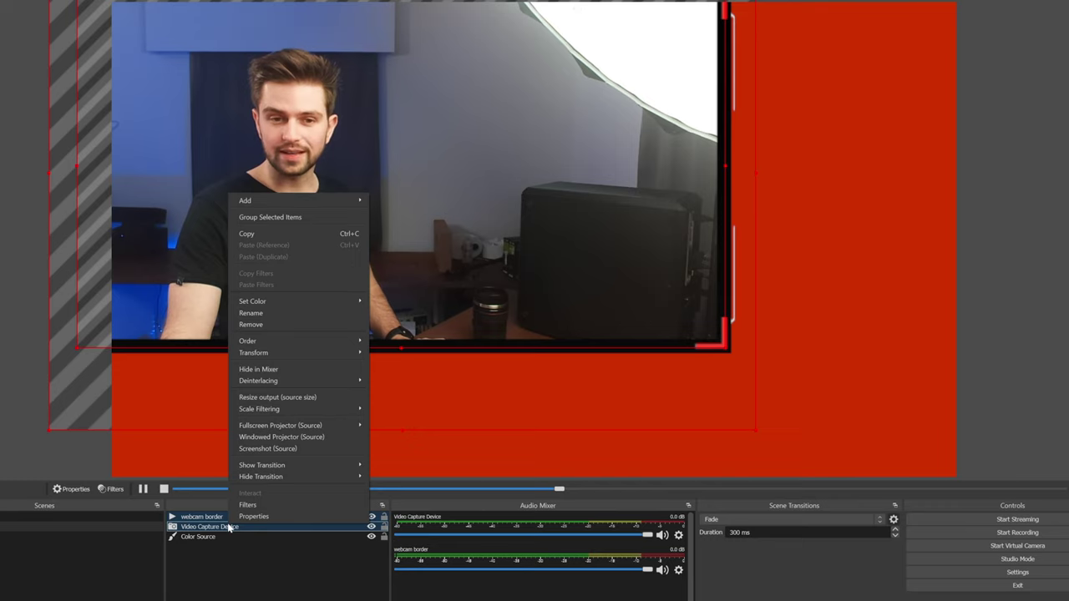
left_click(288, 219)
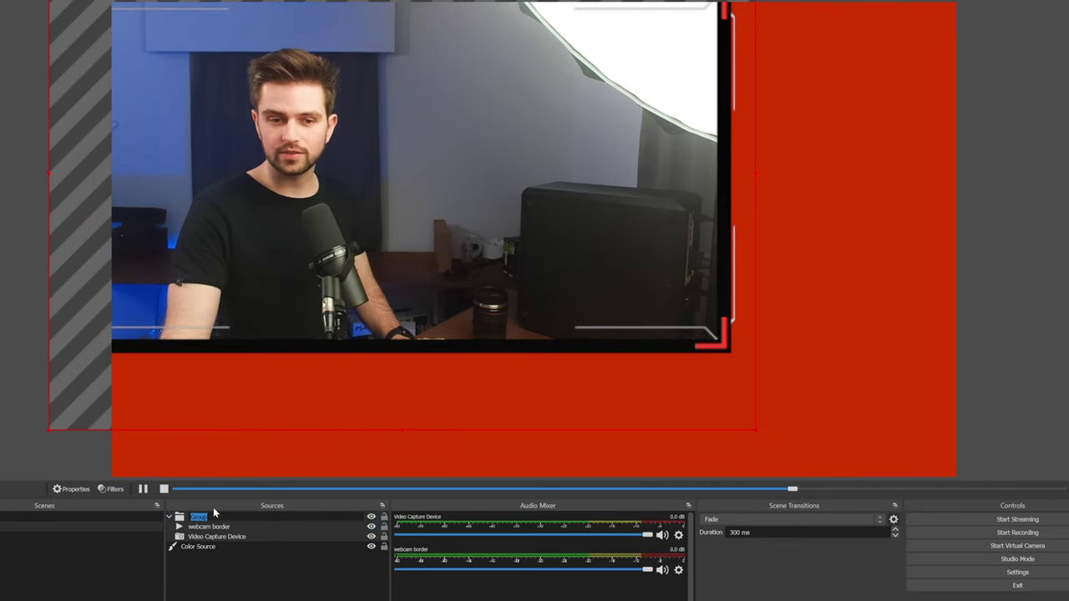
type("webcam")
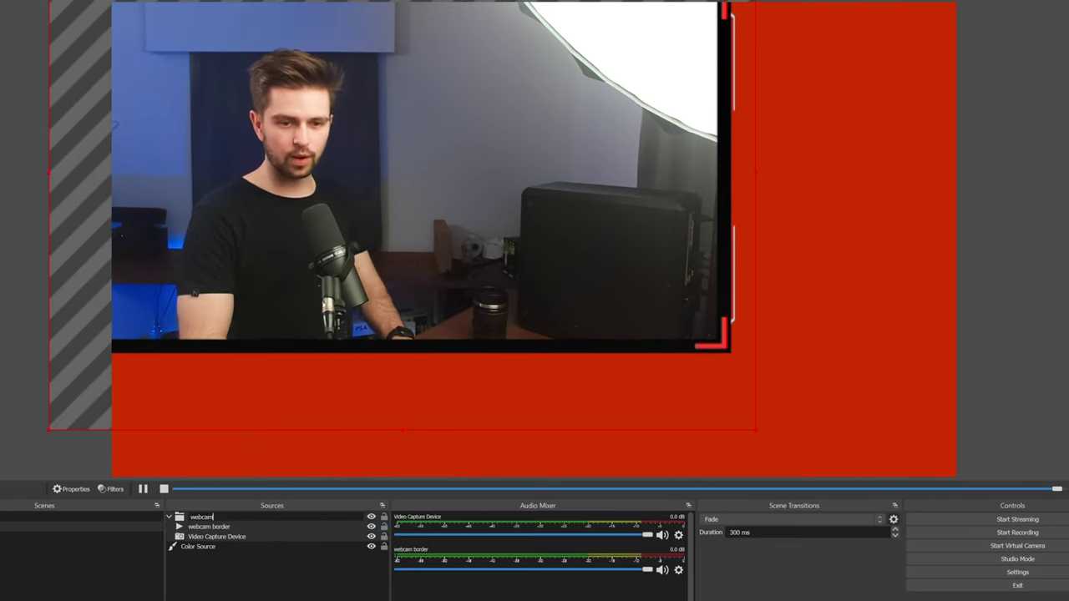
key("Return")
left_click(169, 518)
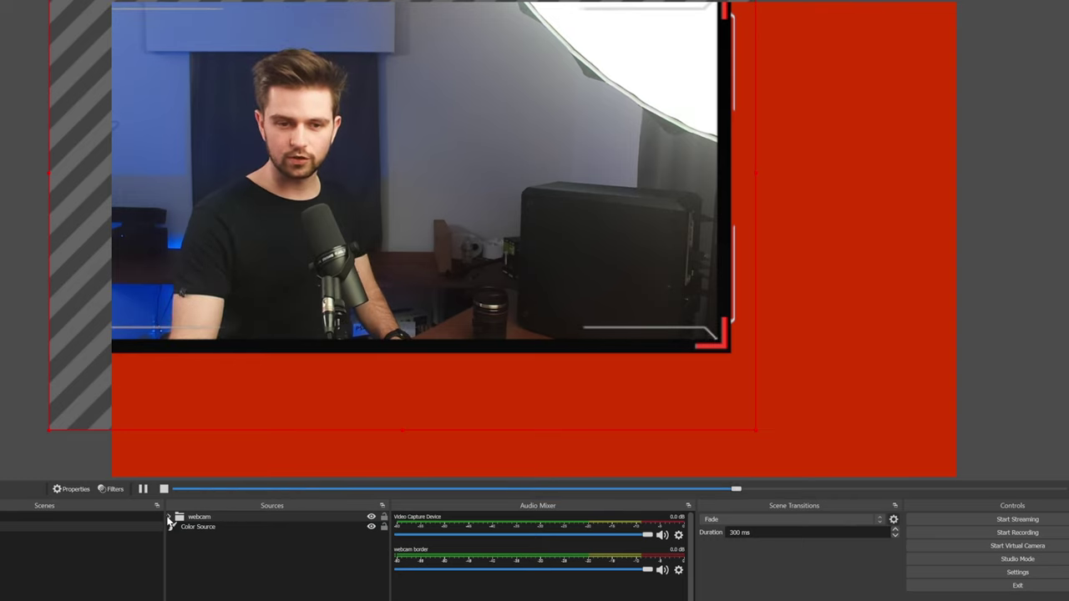
left_click(803, 348)
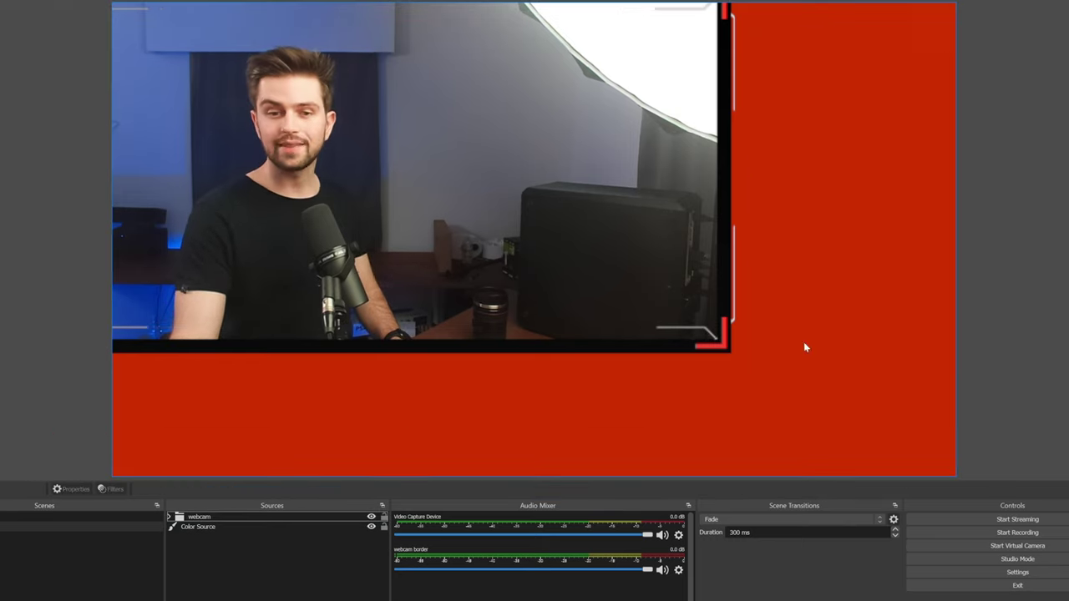
Shrink the webcam group and place it in the lower-left corner of the canvas
left_click(202, 520)
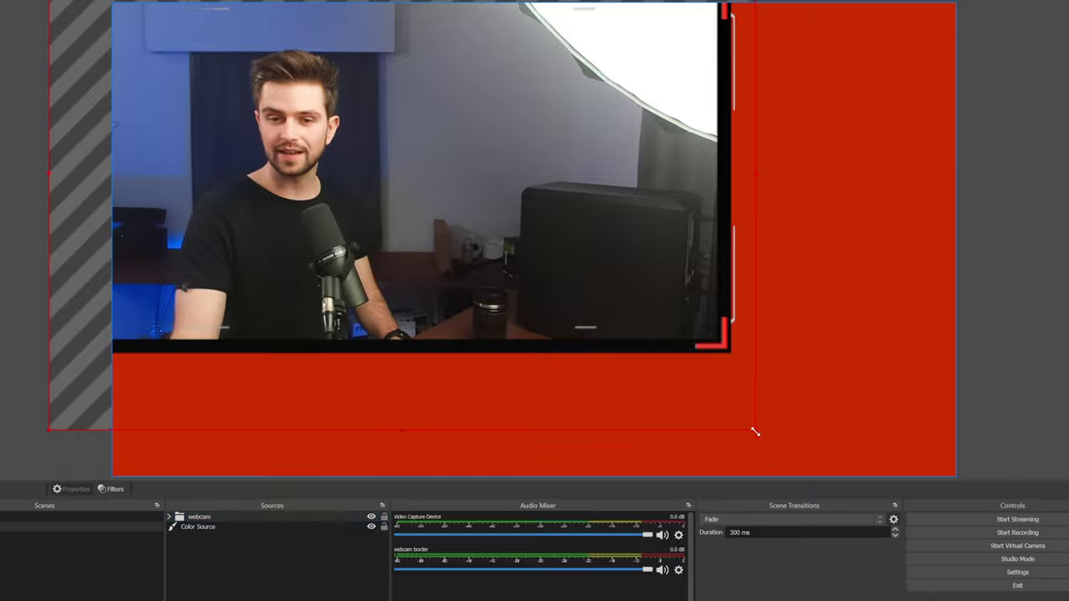
left_click_drag(755, 431, 382, 158)
left_click_drag(359, 112, 279, 388)
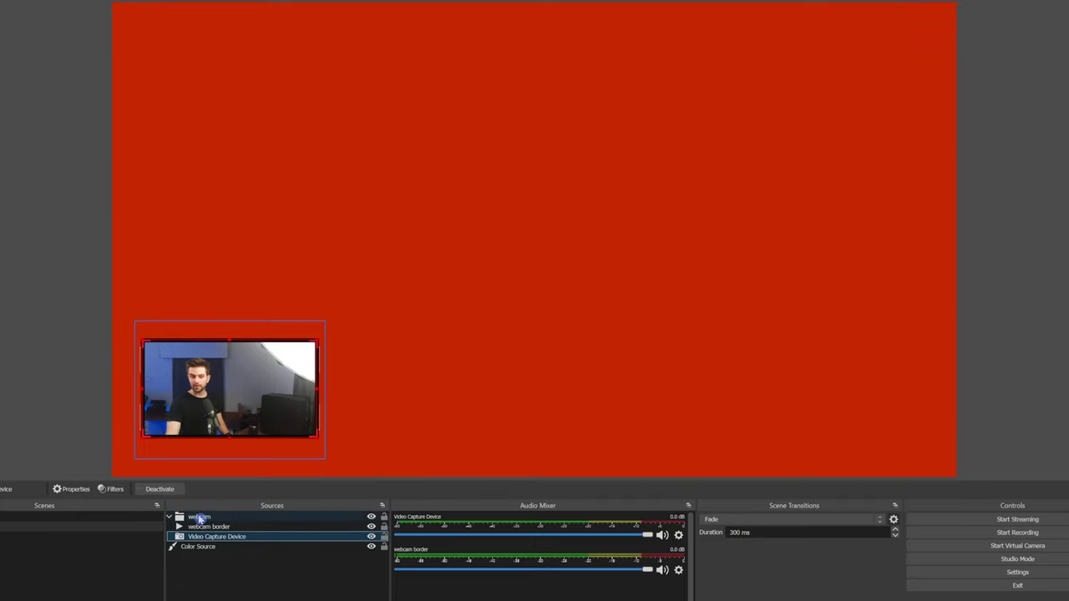
Enlarge the webcam group until it fills most of the canvas and move it near the center
left_click(199, 518)
left_click_drag(325, 322, 822, 17)
left_click_drag(602, 148, 635, 182)
Enlarge the Video Capture Device picture for a closer view and crop its edges to fit inside the border
left_click(218, 536)
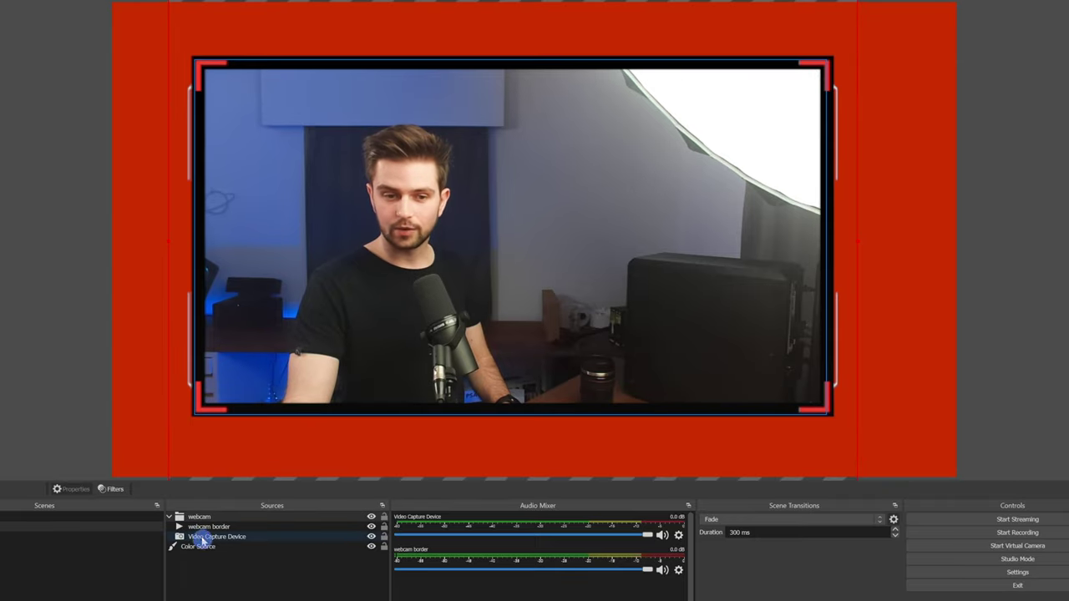
key("ctrl+r")
left_click_drag(761, 118, 741, 126)
left_click_drag(296, 426, 185, 412)
left_click_drag(862, 238, 828, 238)
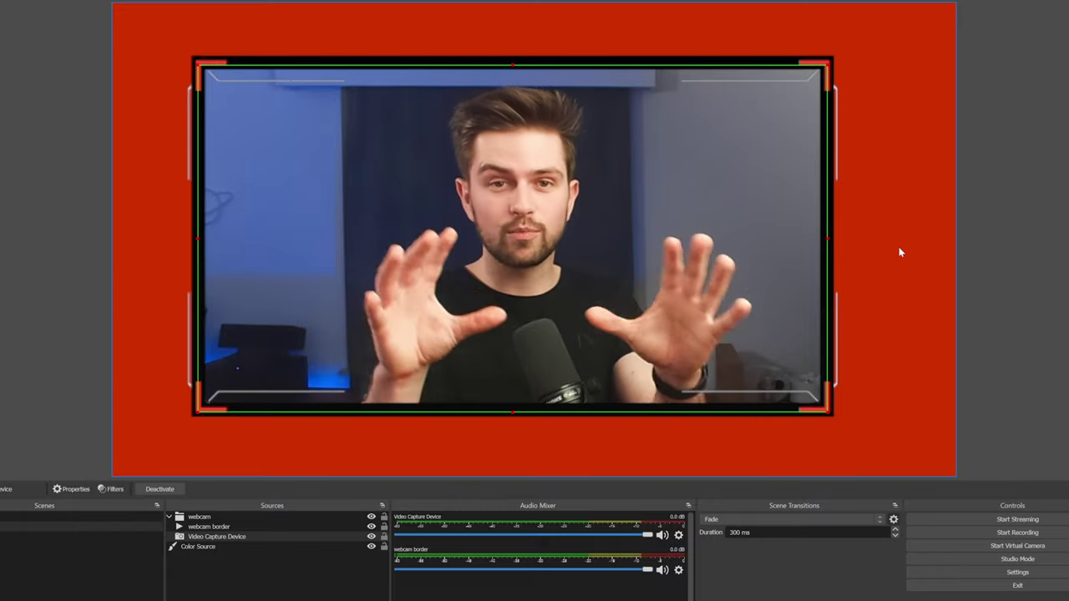
Scale the whole webcam group down to a small size and place it at the canvas's lower-left corner
left_click(209, 516)
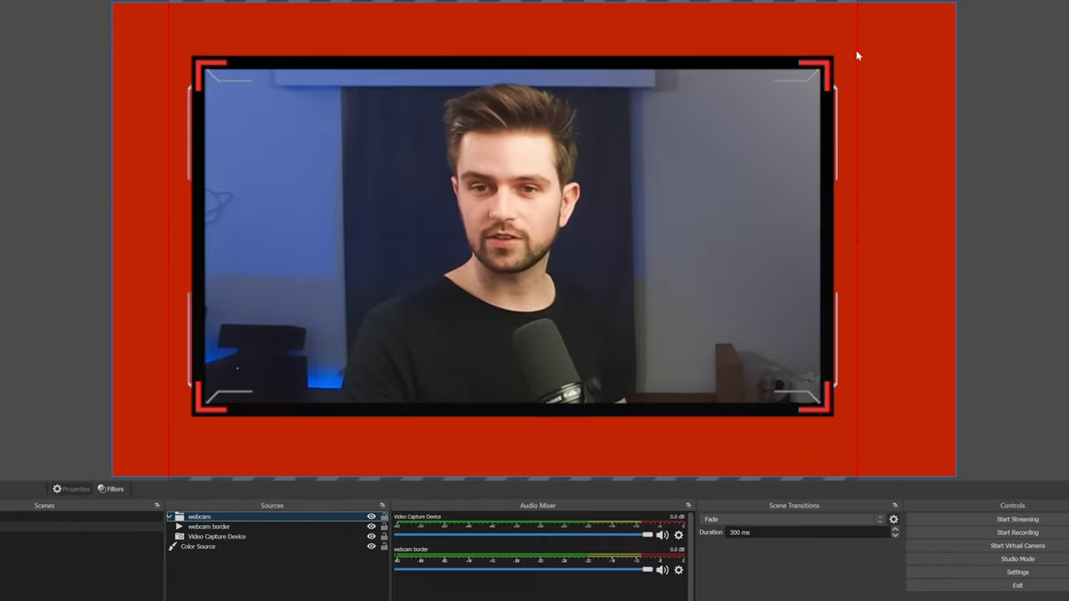
left_click_drag(856, 239, 361, 145)
left_click_drag(305, 104, 262, 429)
left_click(393, 424)
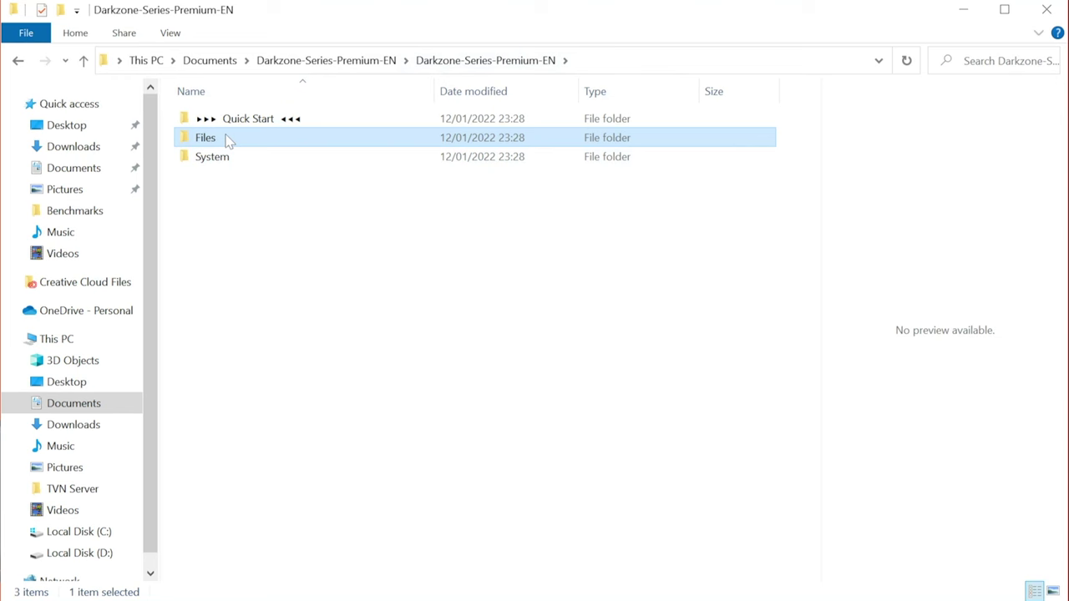
Browse the overlay package's Files folder, view Animated-Intermission-Banner and open the Animated-Overlay folder
double_click(225, 142)
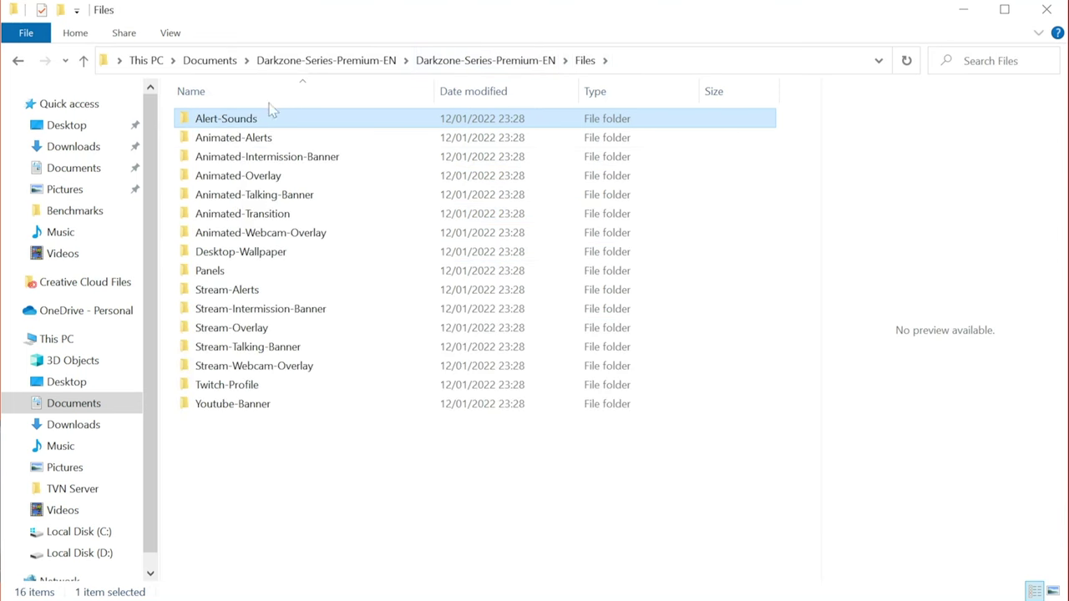
double_click(302, 158)
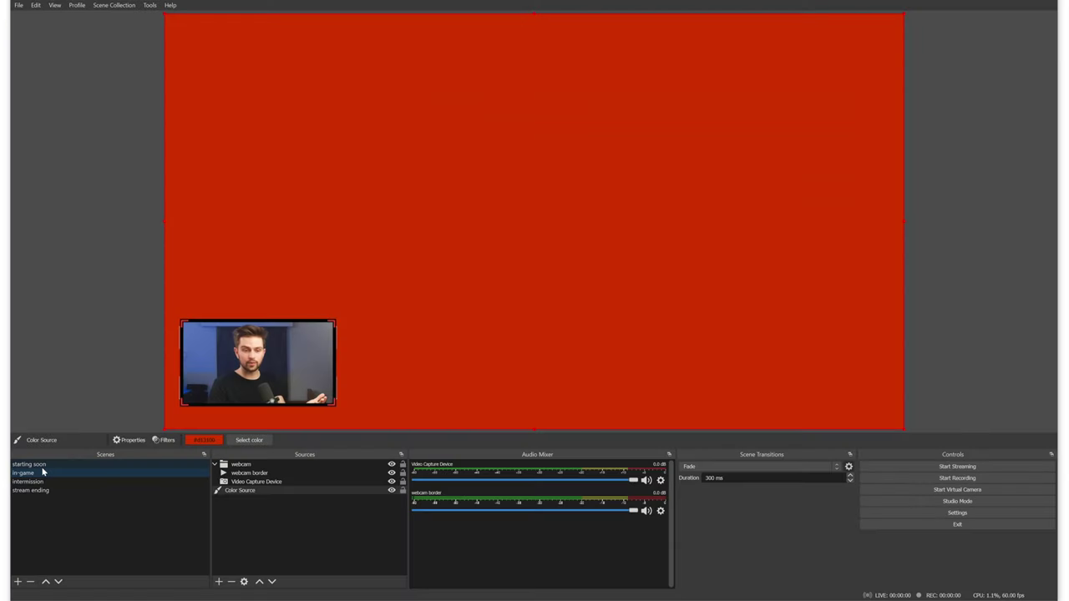
left_click(98, 464)
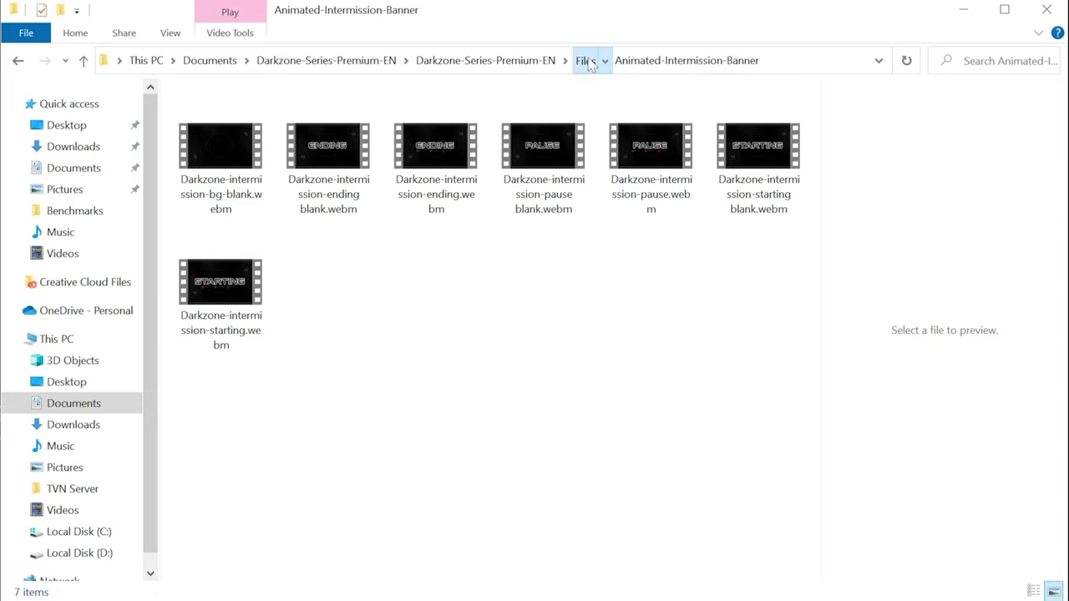
left_click(587, 63)
double_click(322, 174)
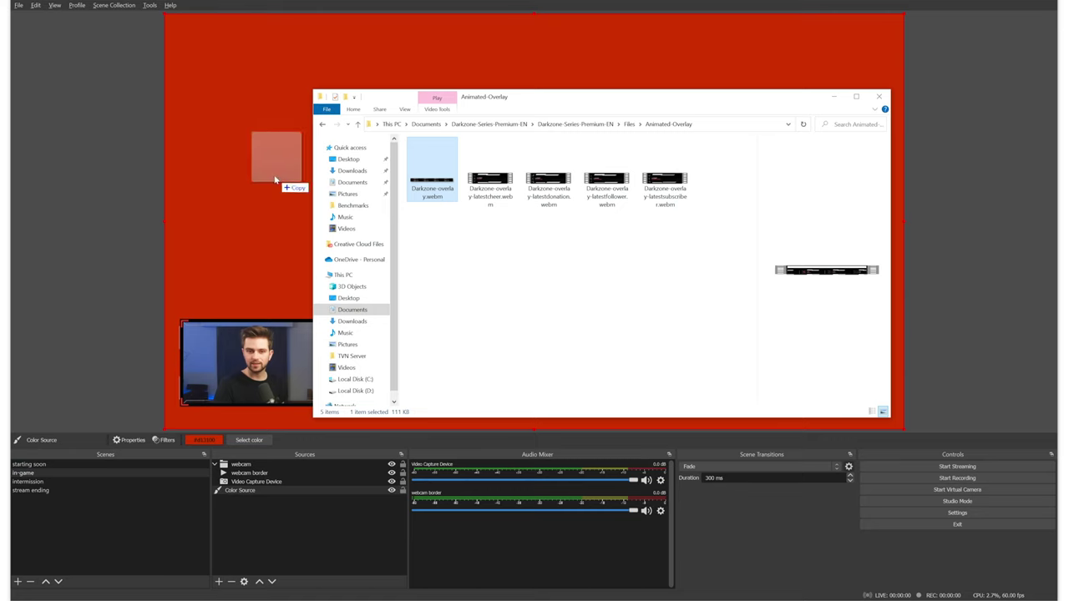
Add Darkzone-overlay.webm to the in-game scene, try it slightly lower on the canvas and remove it again
left_click_drag(276, 180, 283, 172)
left_click(280, 216)
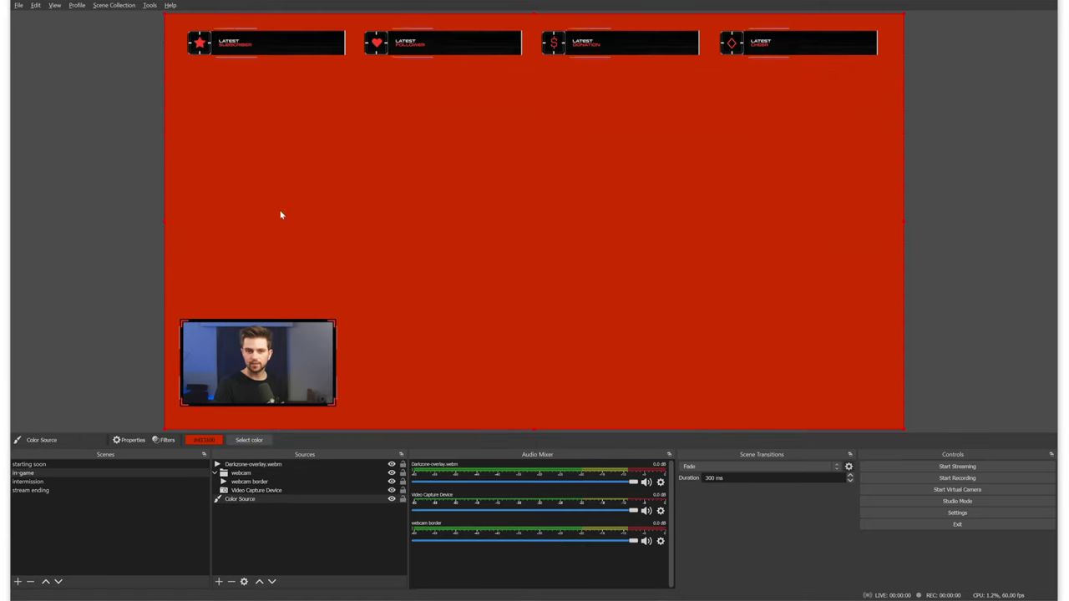
left_click(306, 43)
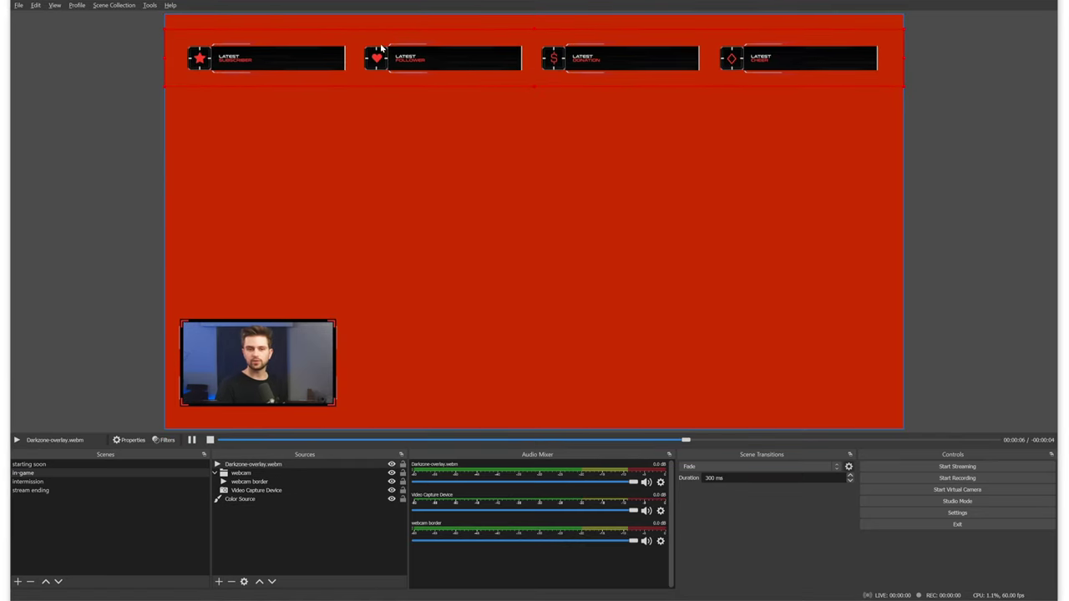
left_click_drag(434, 58, 447, 81)
key("Delete")
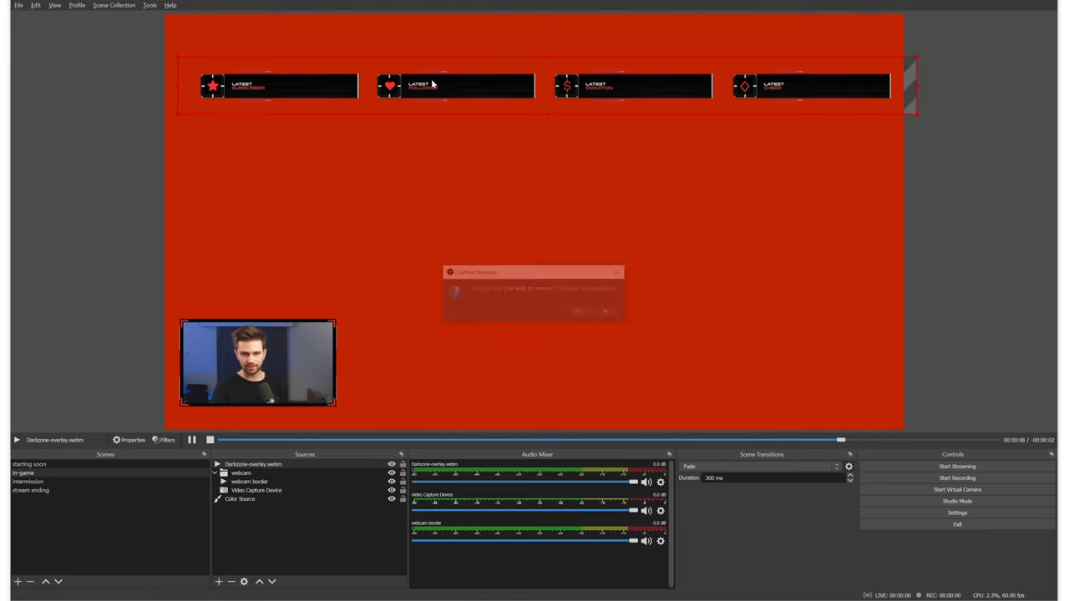
key("Return")
Try the separate latest-donation overlay clip from Animated-Overlay in the in-game scene, reposition it and remove it again
key("alt+Tab")
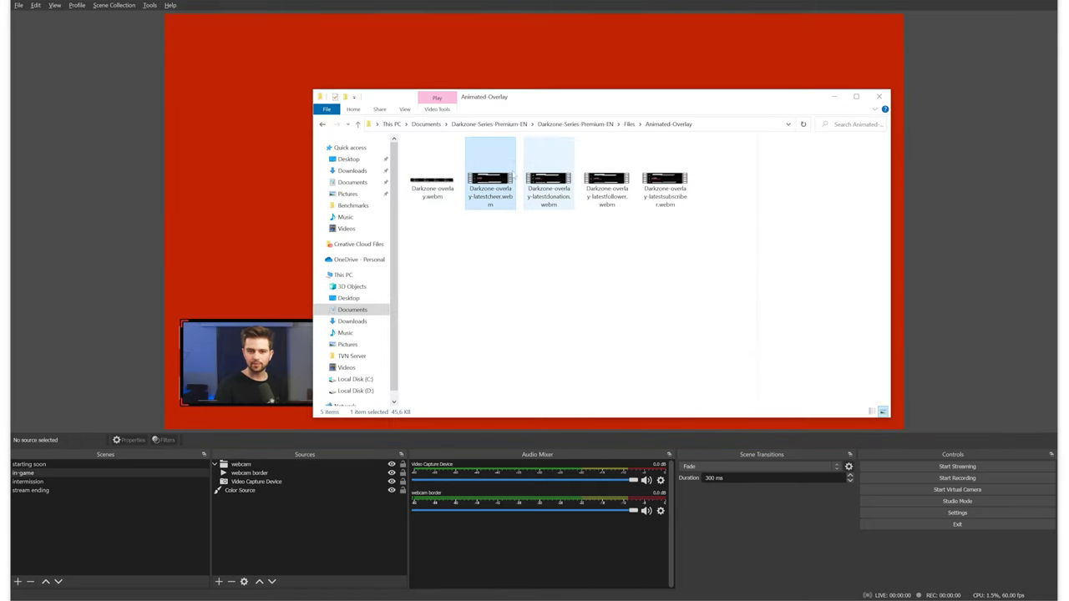
left_click(548, 203)
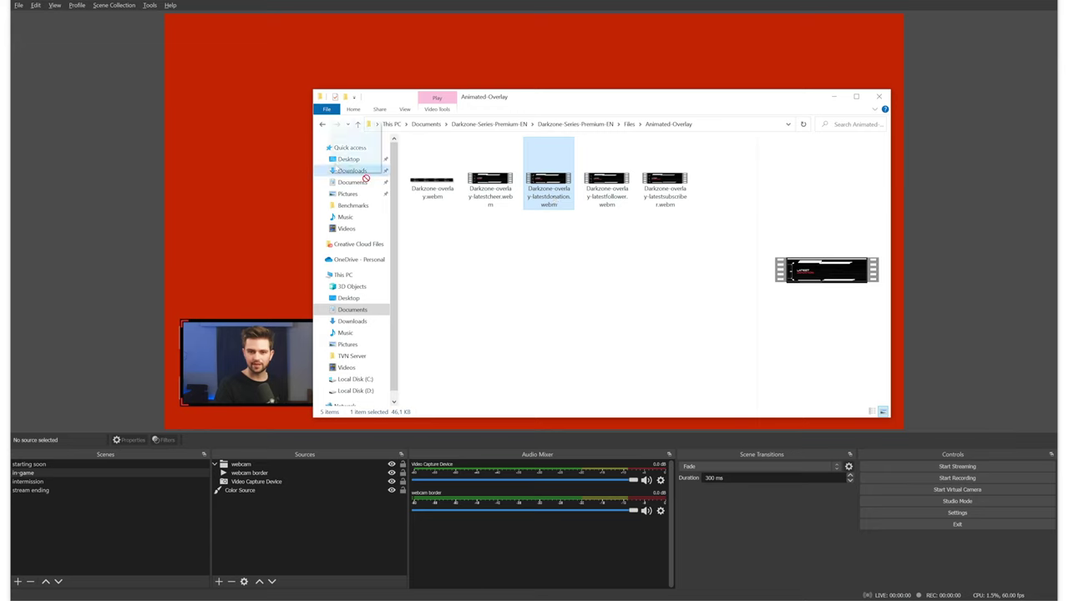
left_click_drag(365, 178, 231, 156)
left_click_drag(336, 49, 737, 384)
key("Delete")
key("Return")
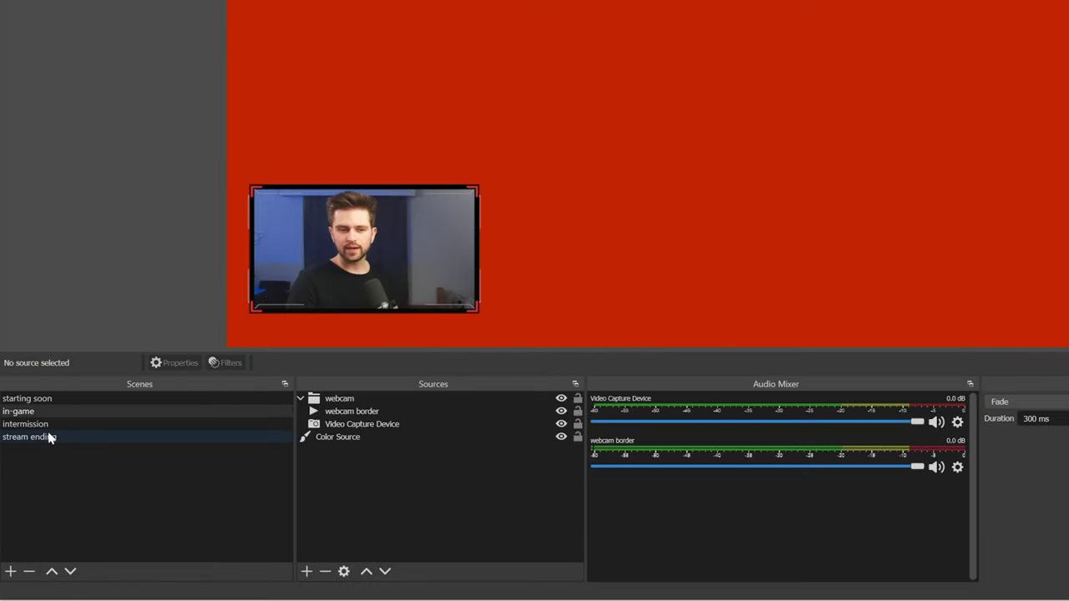
Switch to the intermission scene and view the clips in the package's Animated-Intermission-Banner folder
left_click(33, 424)
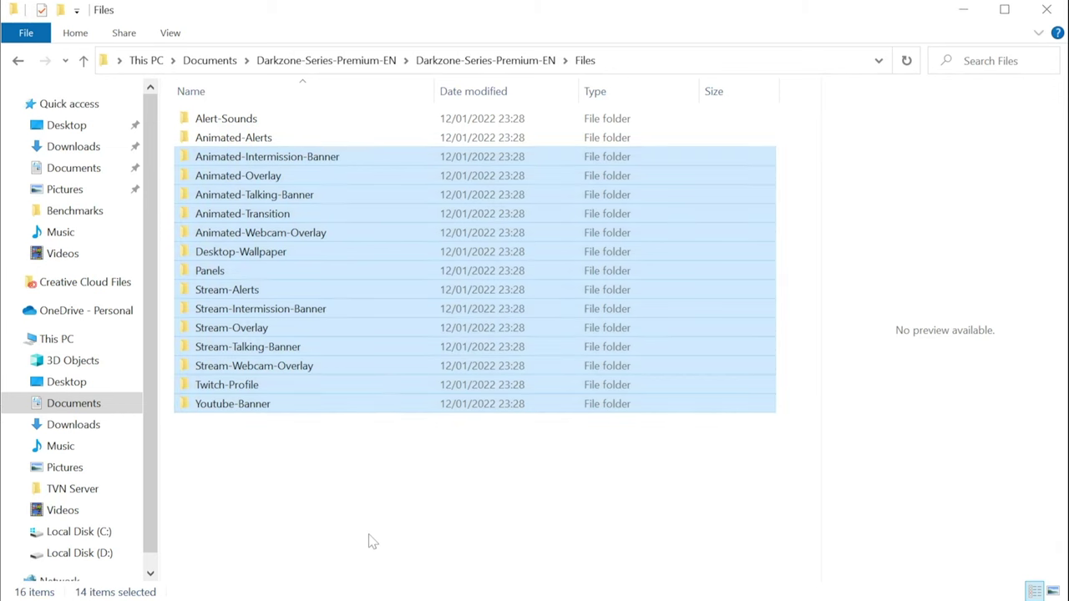
left_click(372, 542)
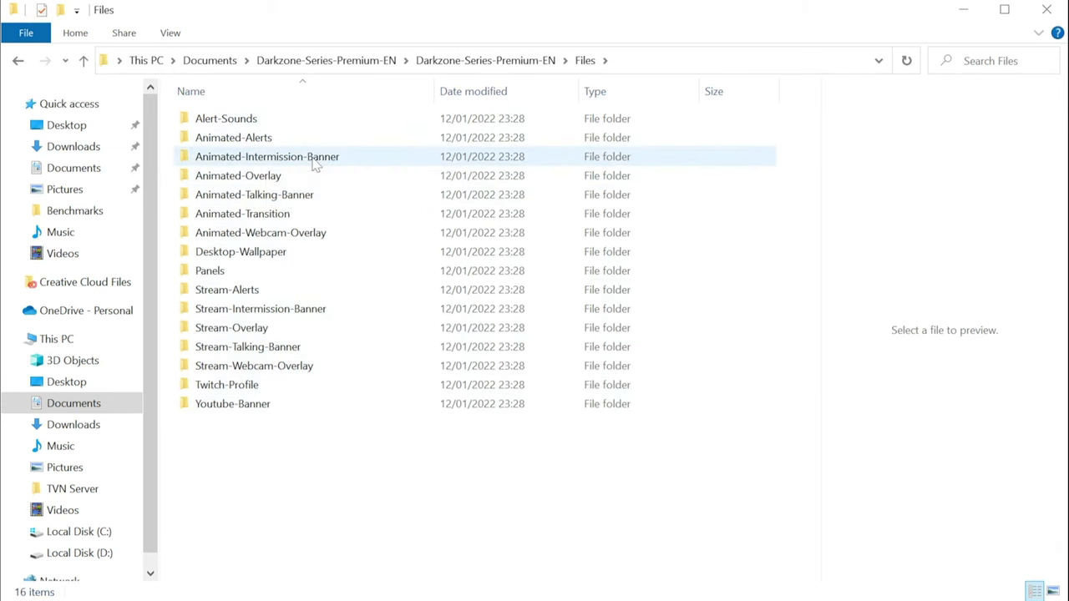
left_click(379, 163)
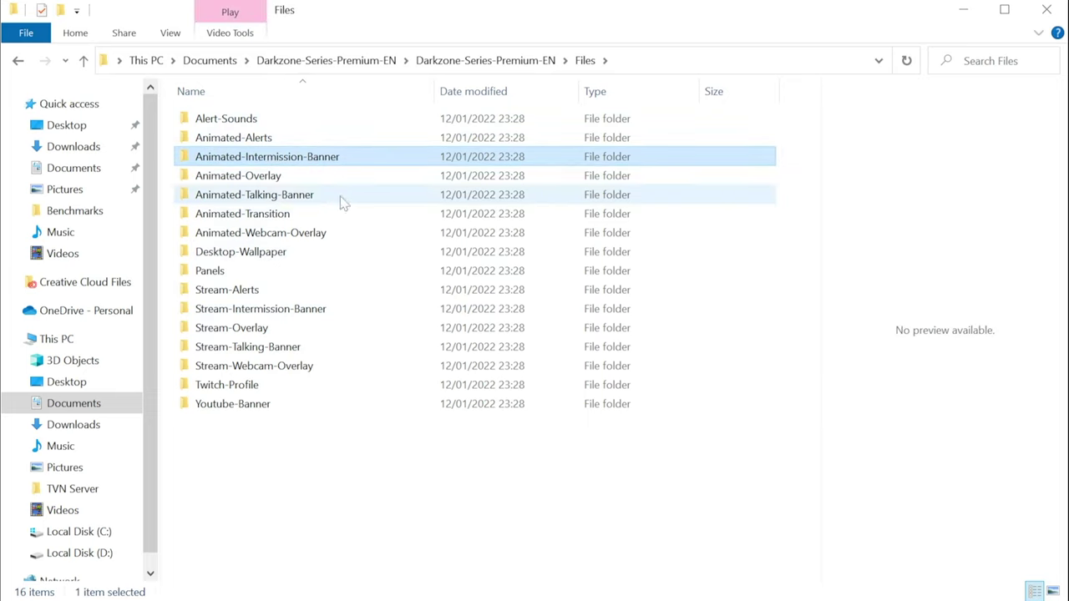
double_click(313, 163)
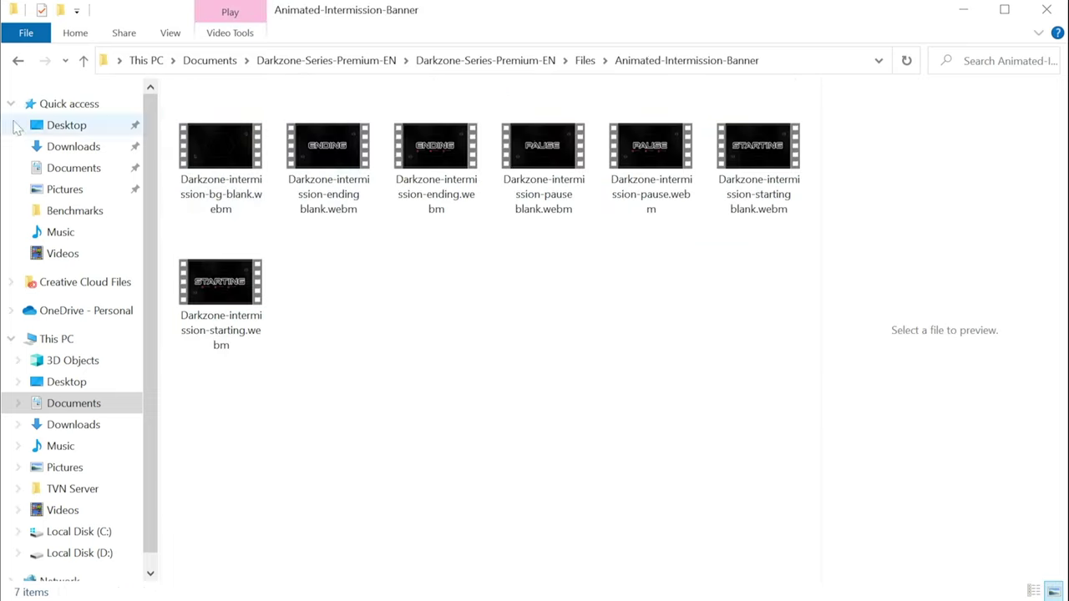
Return to the Files folder and open the PSD folder inside Stream-Talking-Banner
left_click(17, 62)
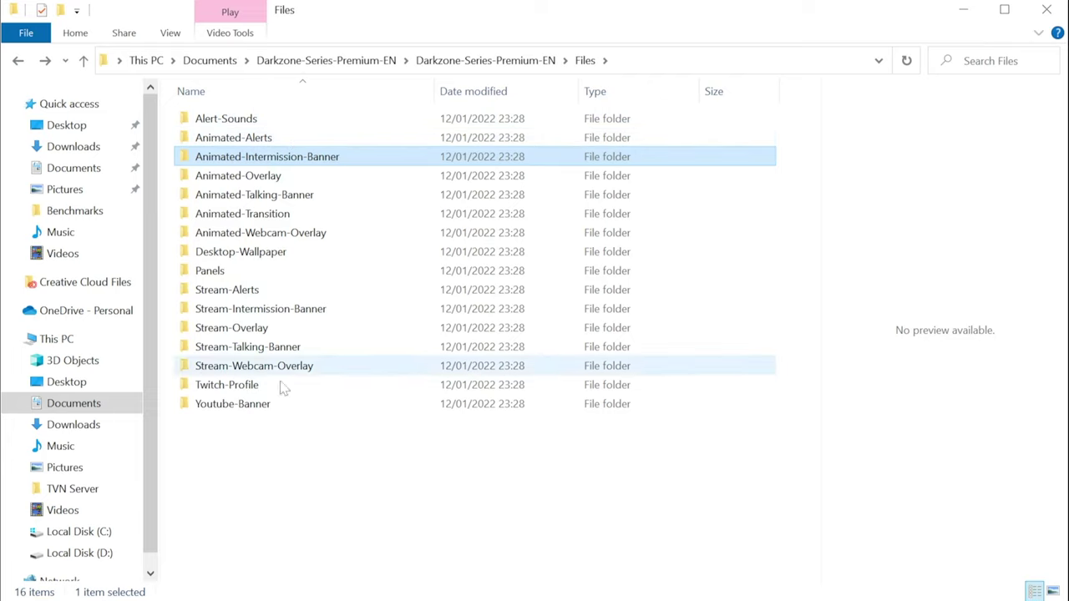
left_click(339, 381)
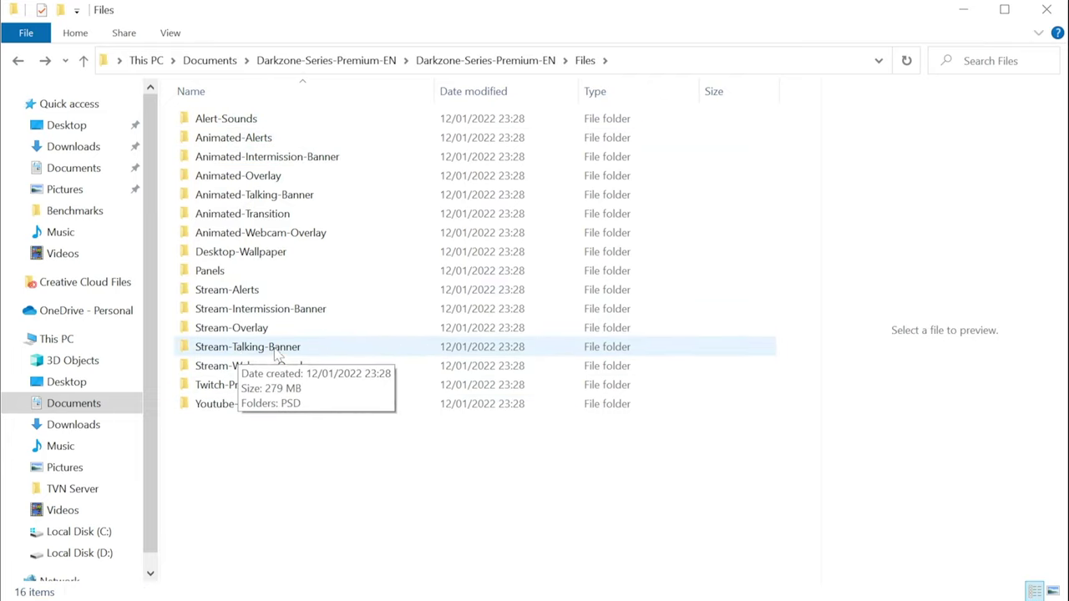
double_click(275, 351)
double_click(225, 126)
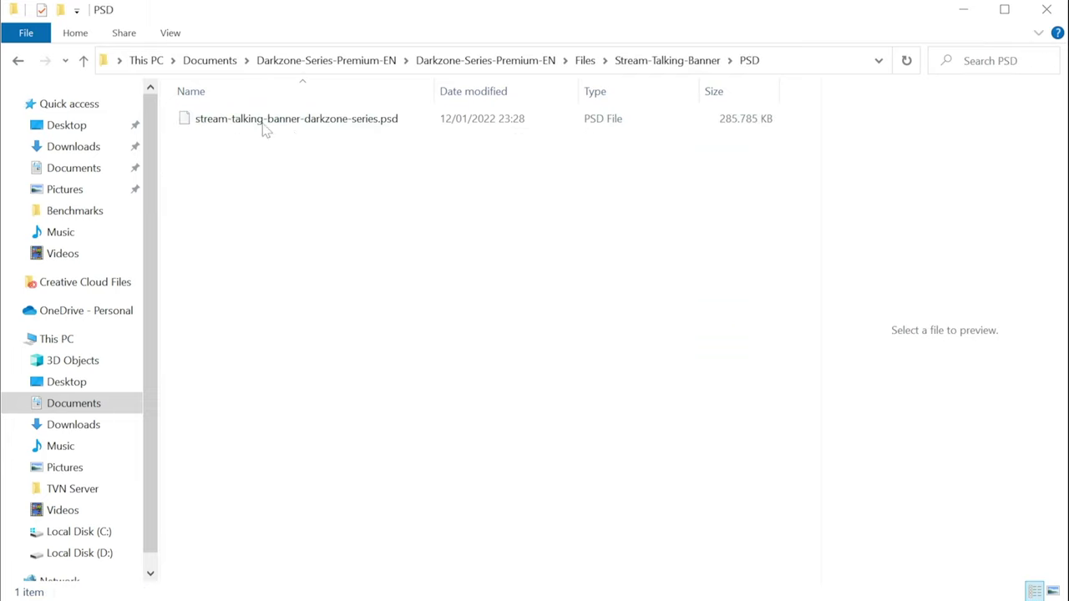
Add Darkzone-intermission-pause blank.webm from the Animated-Intermission-Banner folder to the intermission scene
left_click(276, 121)
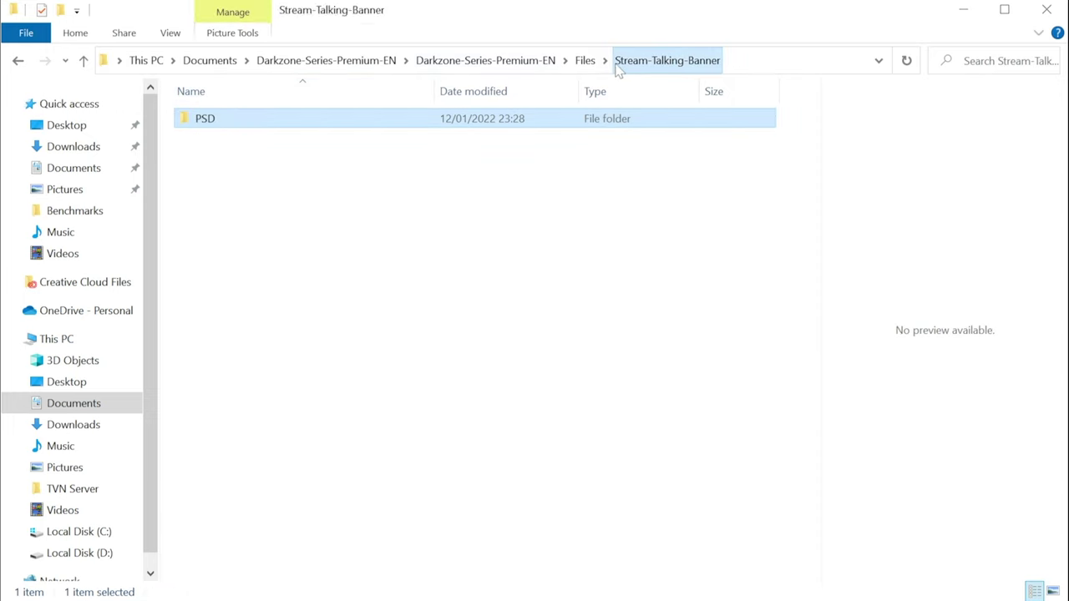
key("alt+Up")
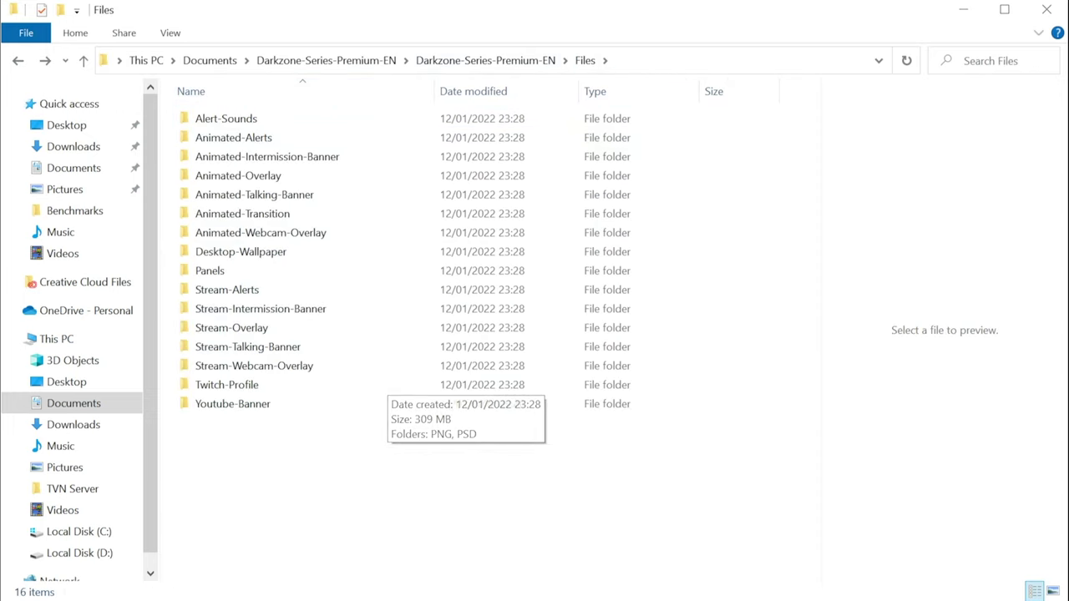
double_click(370, 157)
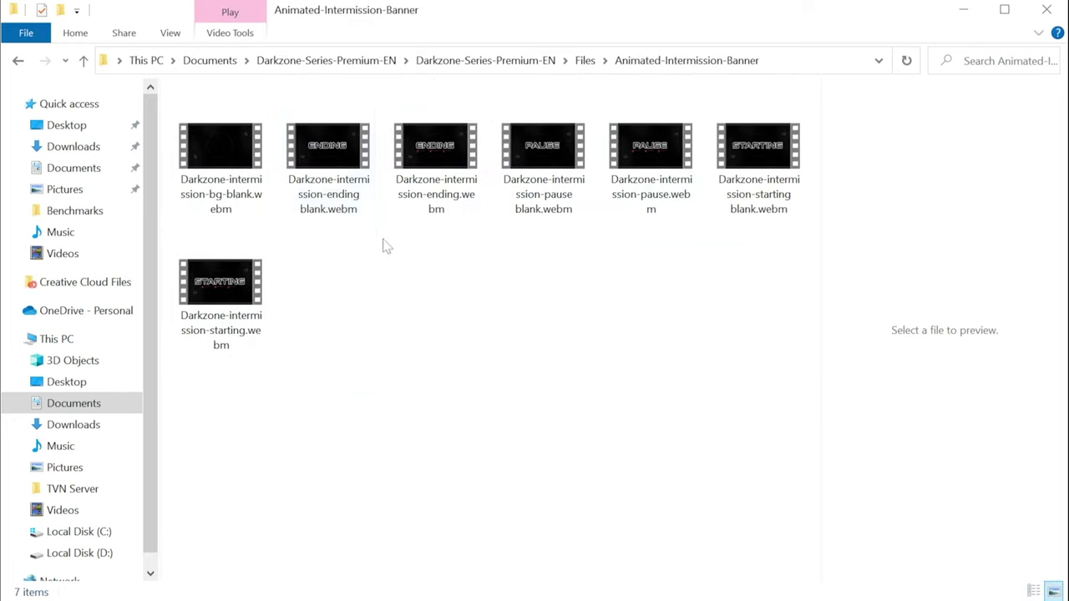
left_click(543, 147)
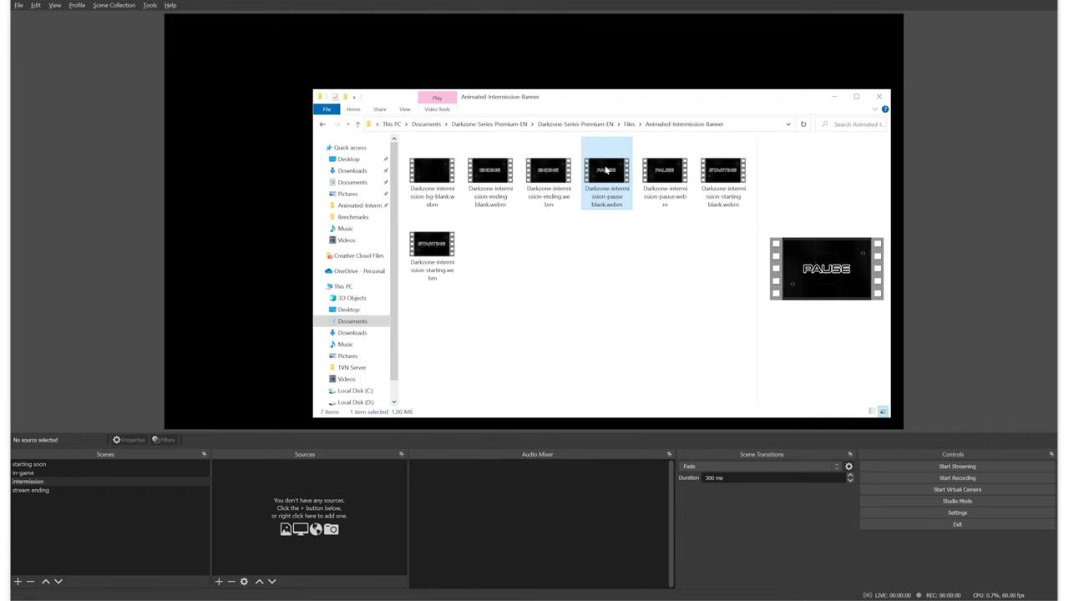
left_click_drag(246, 155, 245, 154)
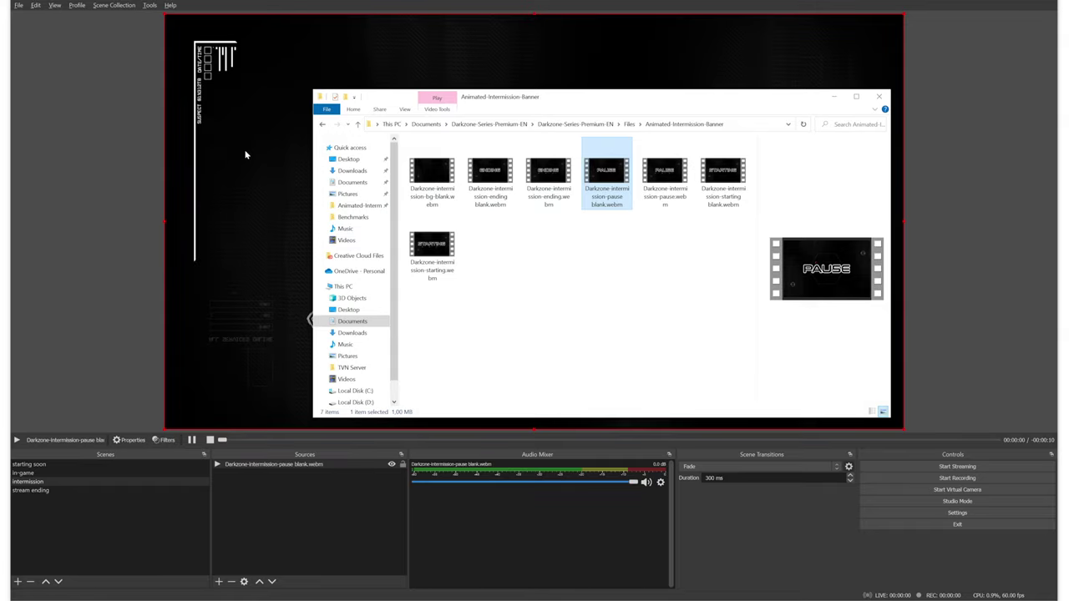
Set the pause clip in the intermission scene to loop
left_click(109, 170)
left_click(218, 581)
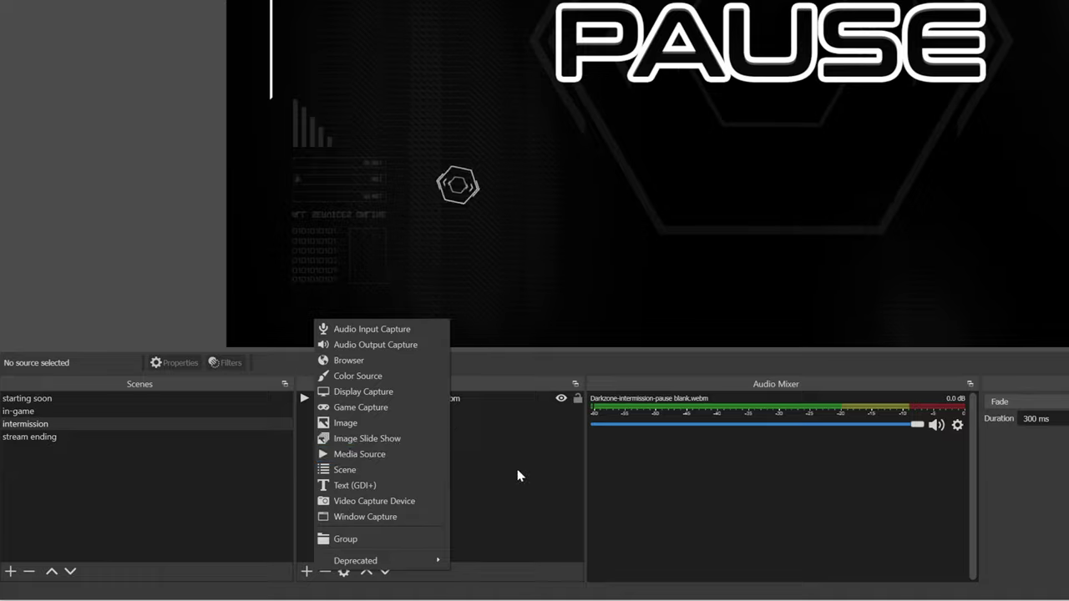
left_click(518, 475)
double_click(395, 408)
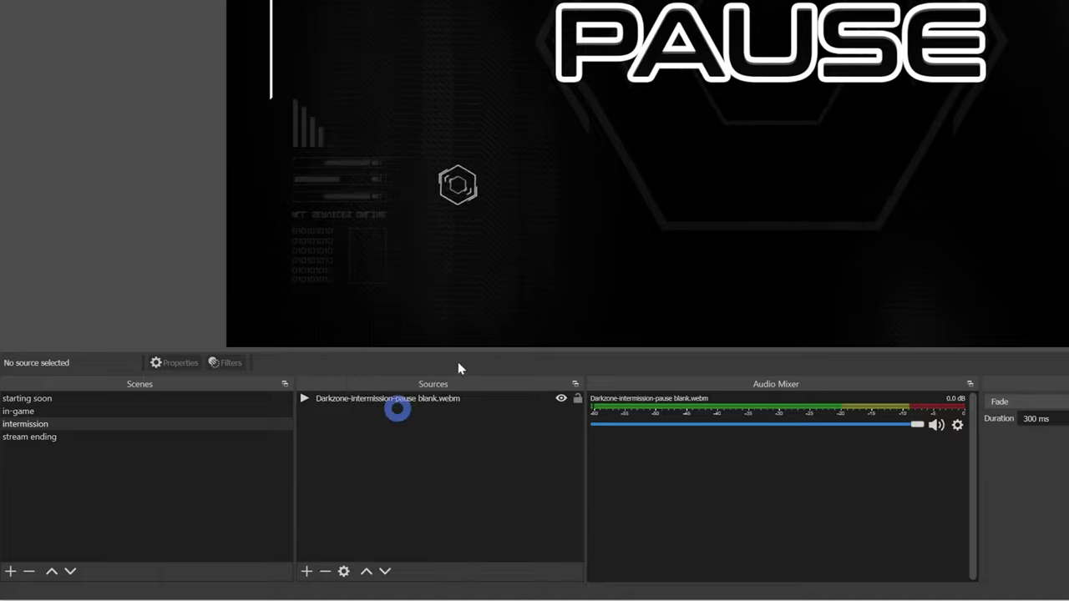
left_click(594, 248)
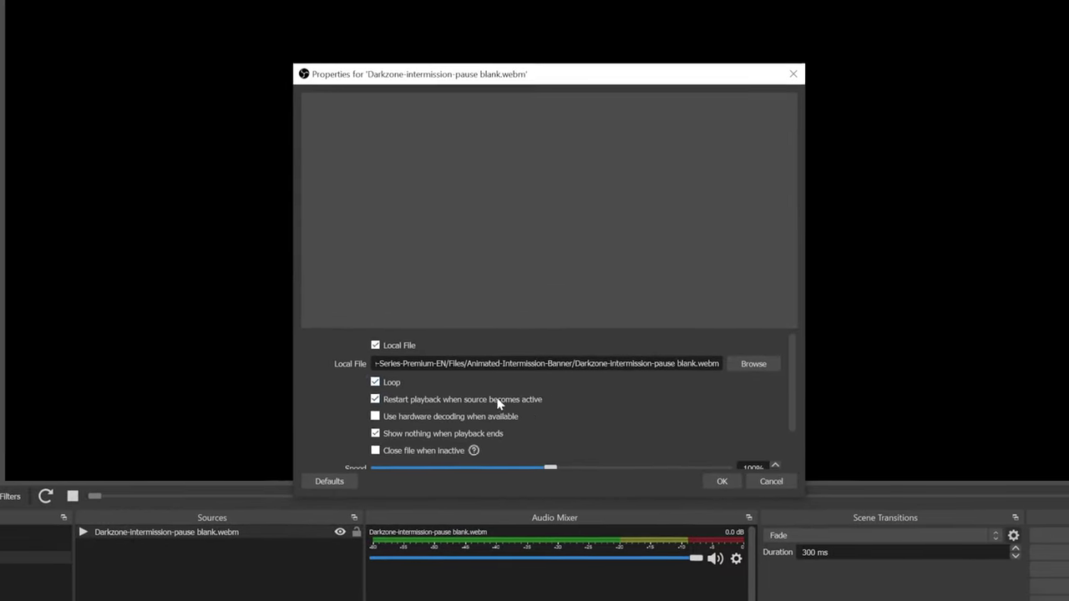
left_click(795, 437)
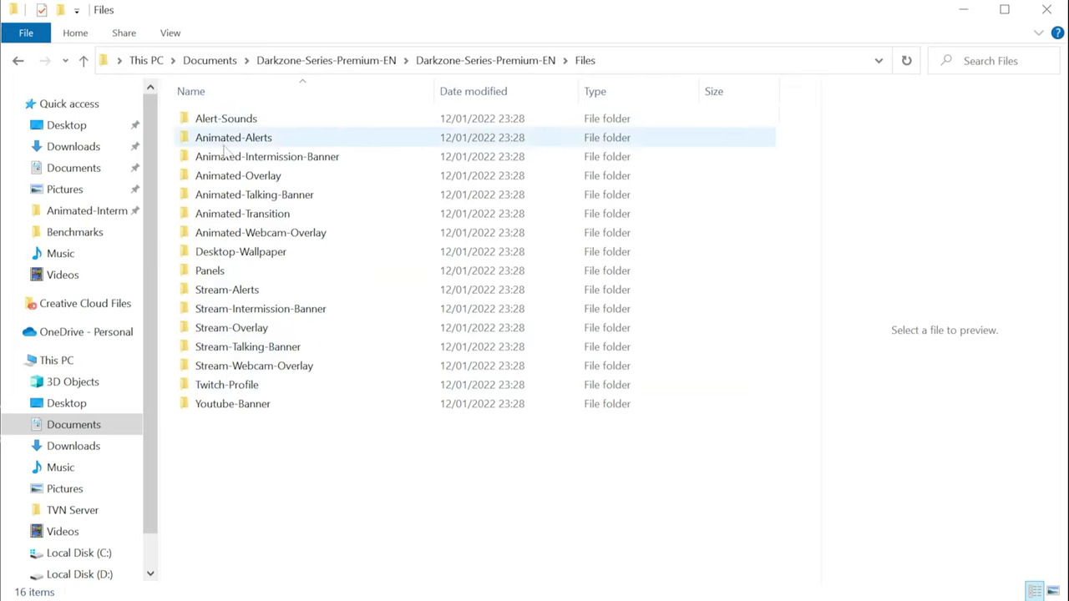
Add Darkzone-talking-banner-v1-blank.webm from the package's Animated-Talking-Banner folder to the intermission scene
left_click_drag(353, 496, 358, 155)
left_click(350, 308)
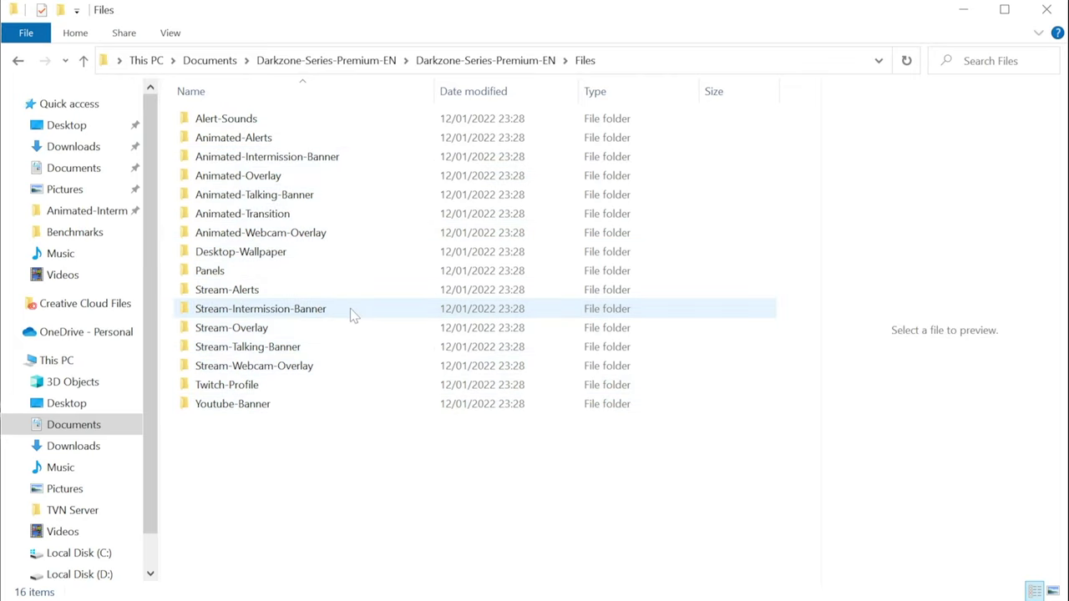
left_click(295, 197)
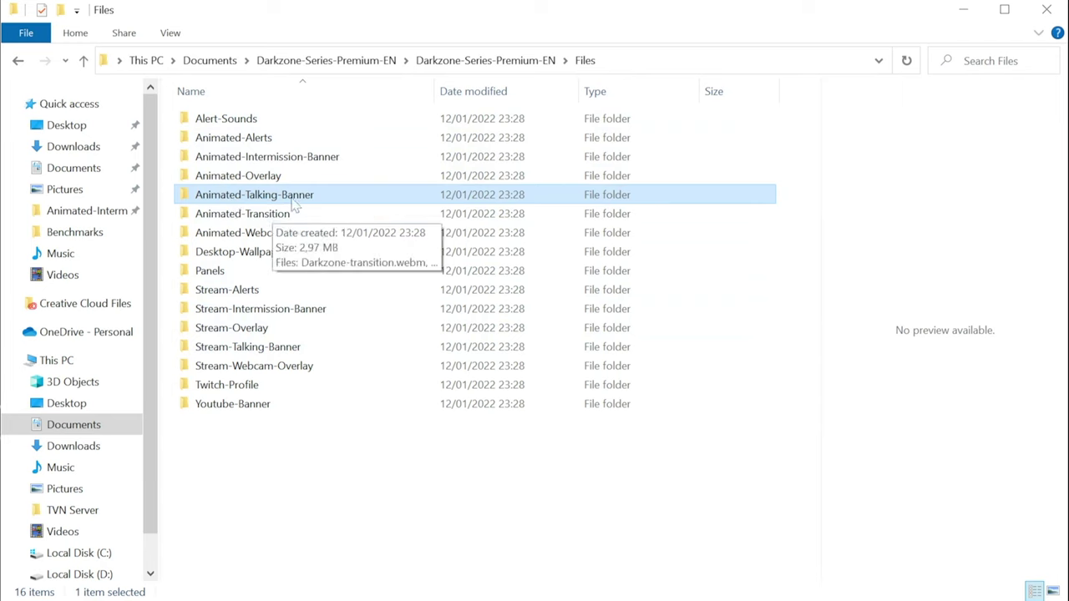
double_click(295, 201)
left_click(351, 162)
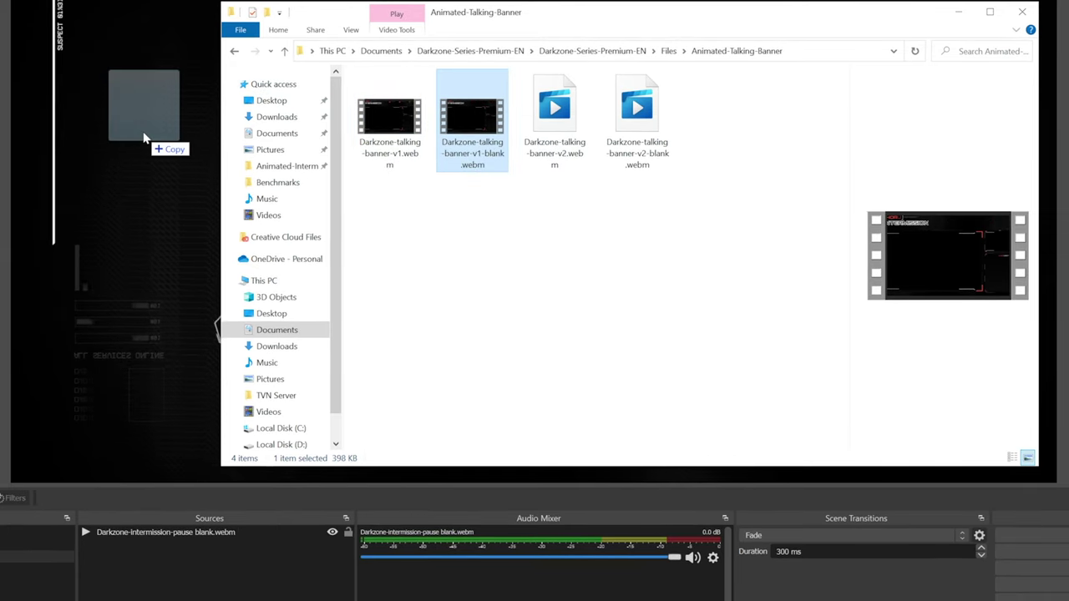
left_click_drag(143, 139, 144, 140)
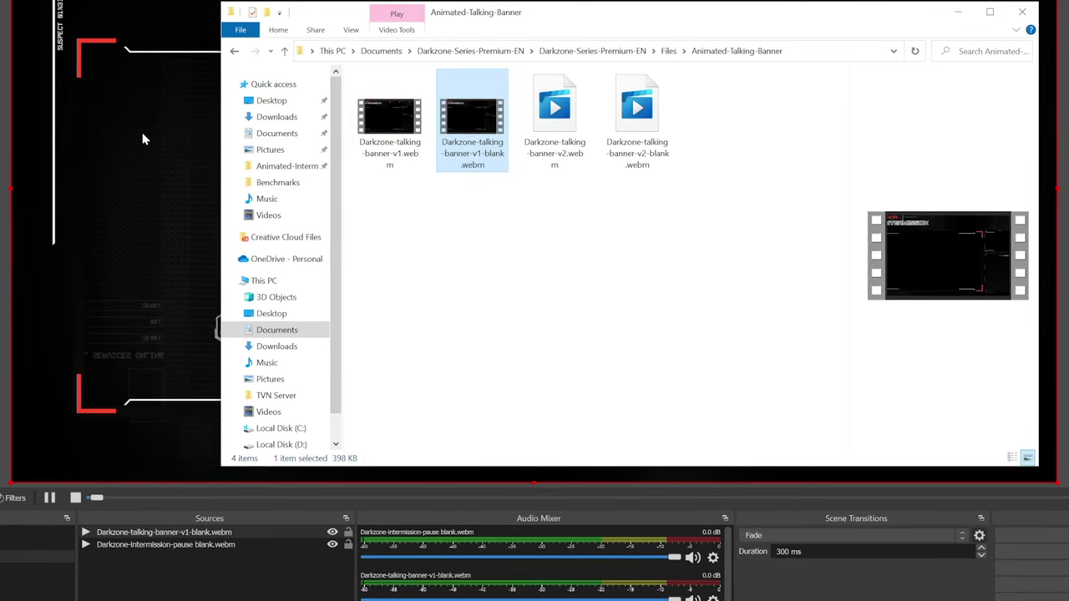
Remove the pause clip from the intermission scene and set the talking banner clip to loop
left_click(200, 545)
key("Delete")
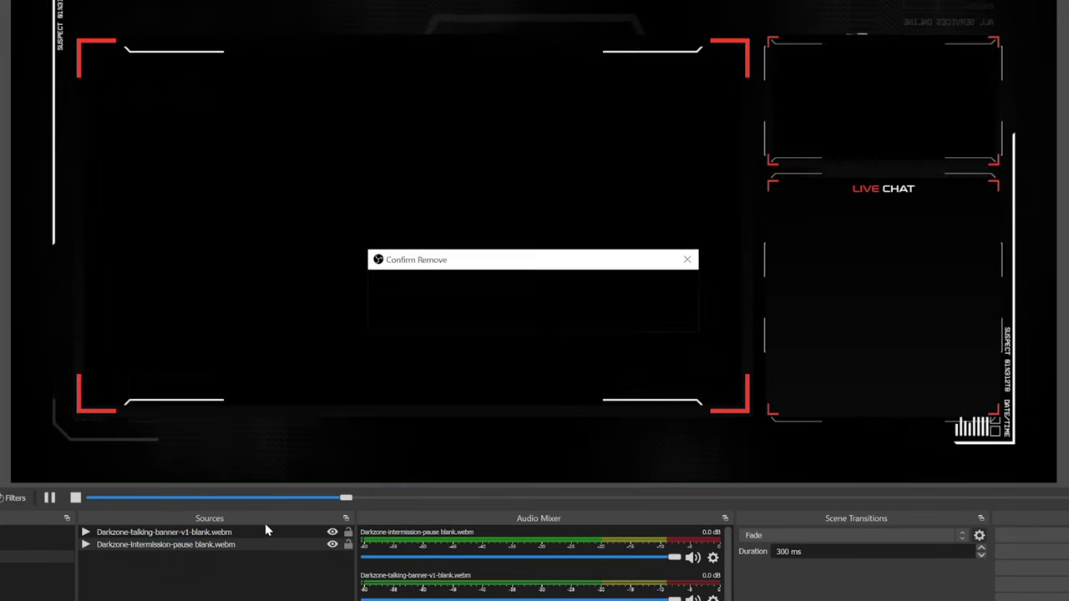
key("Return")
double_click(143, 532)
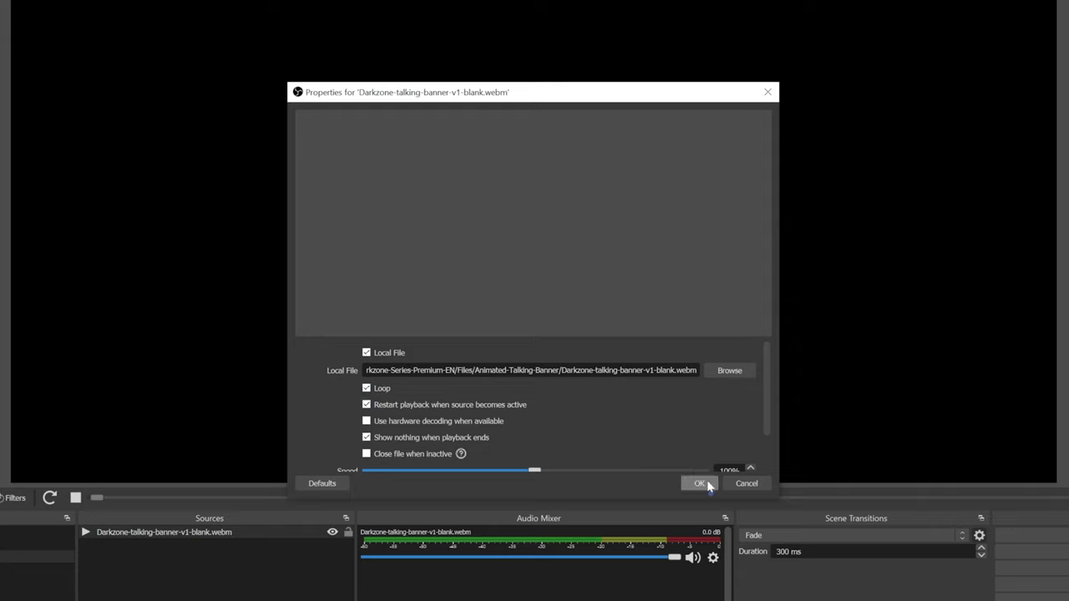
left_click(701, 484)
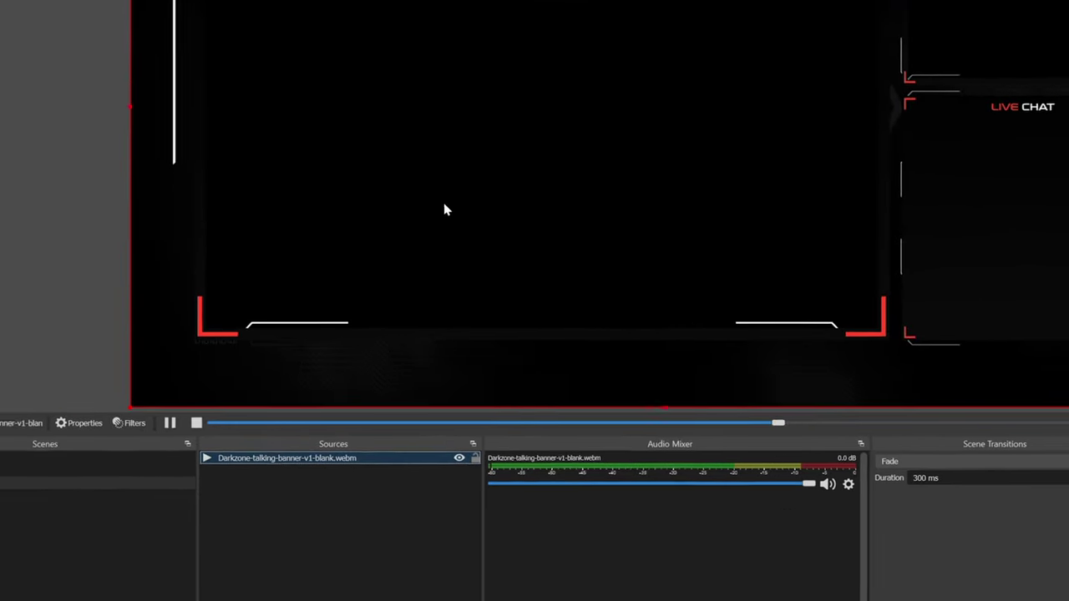
Add the existing Video Capture Device to the intermission scene and place it beneath the talking banner clip in the source order
left_click(309, 572)
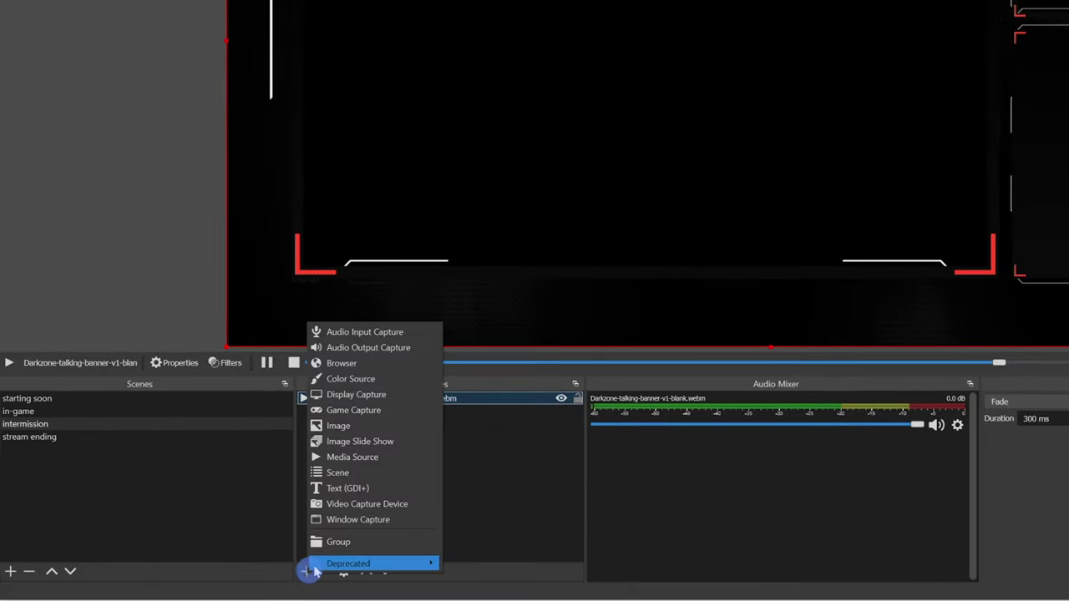
left_click(352, 506)
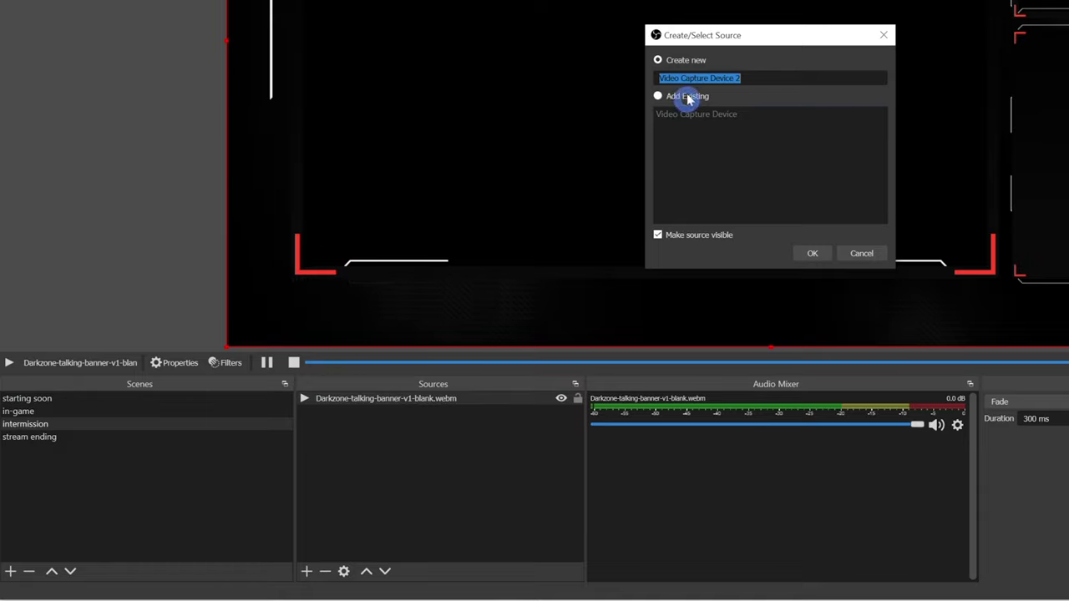
left_click(812, 254)
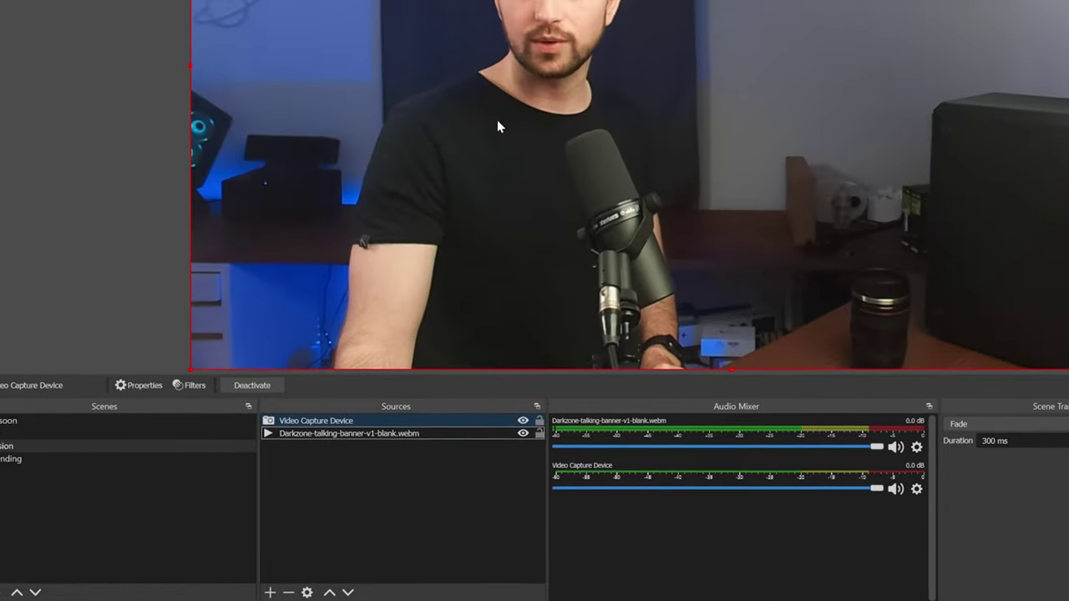
left_click_drag(497, 124, 311, 272)
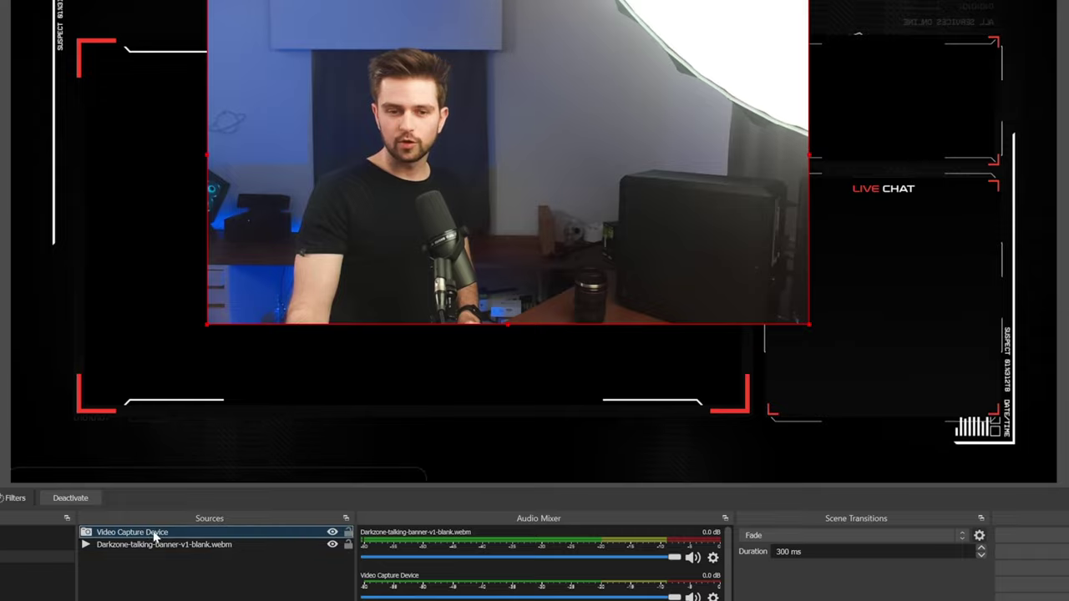
left_click_drag(142, 554, 140, 547)
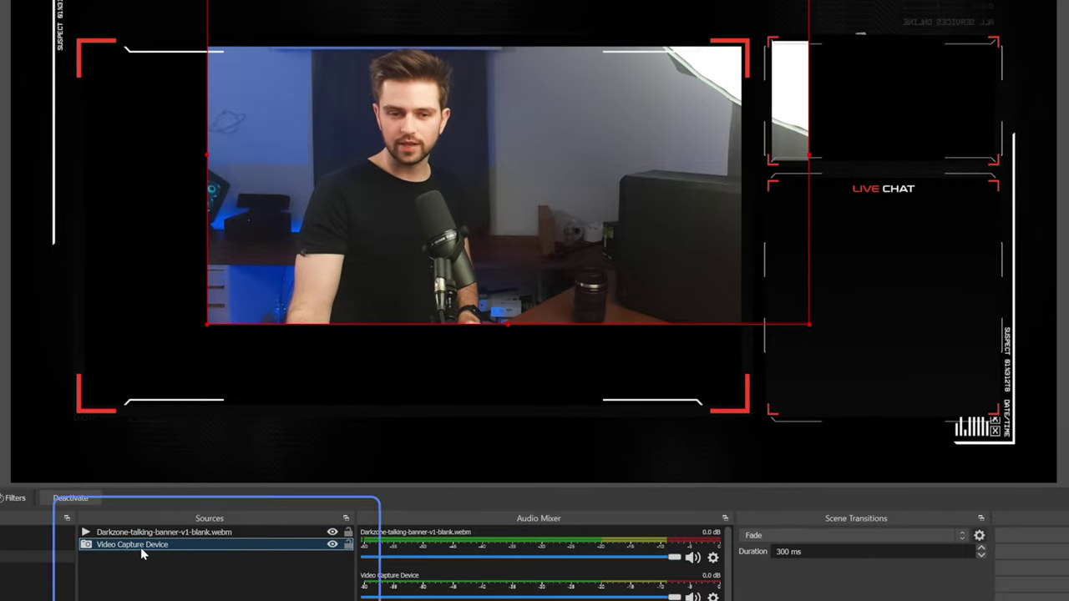
Enlarge and reposition the webcam so that it fills the large frame of the talking banner
left_click_drag(809, 325, 856, 408)
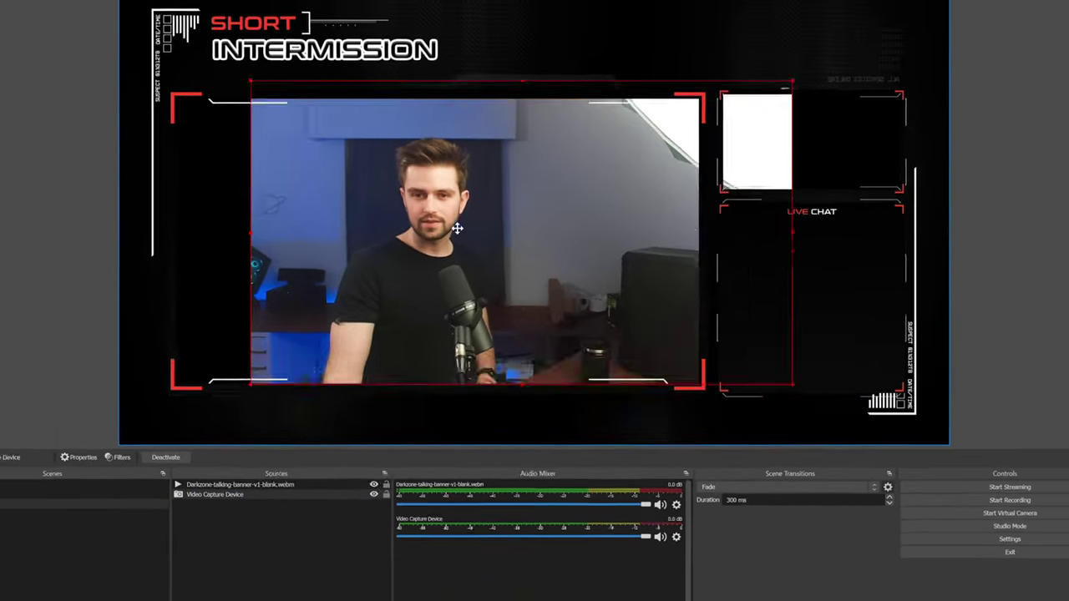
left_click_drag(458, 228, 349, 246)
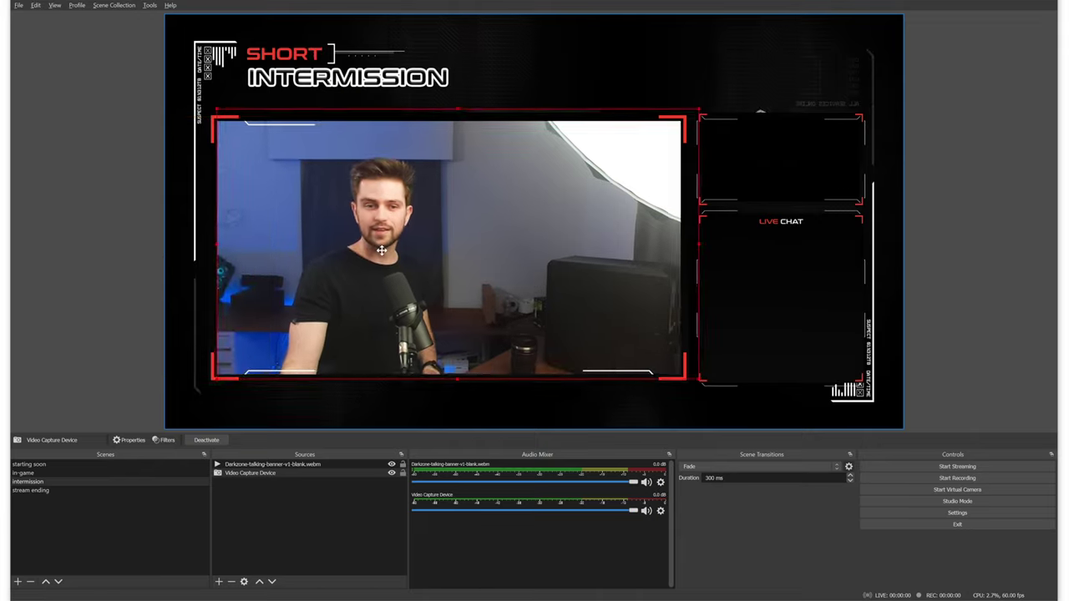
left_click_drag(381, 249, 375, 261)
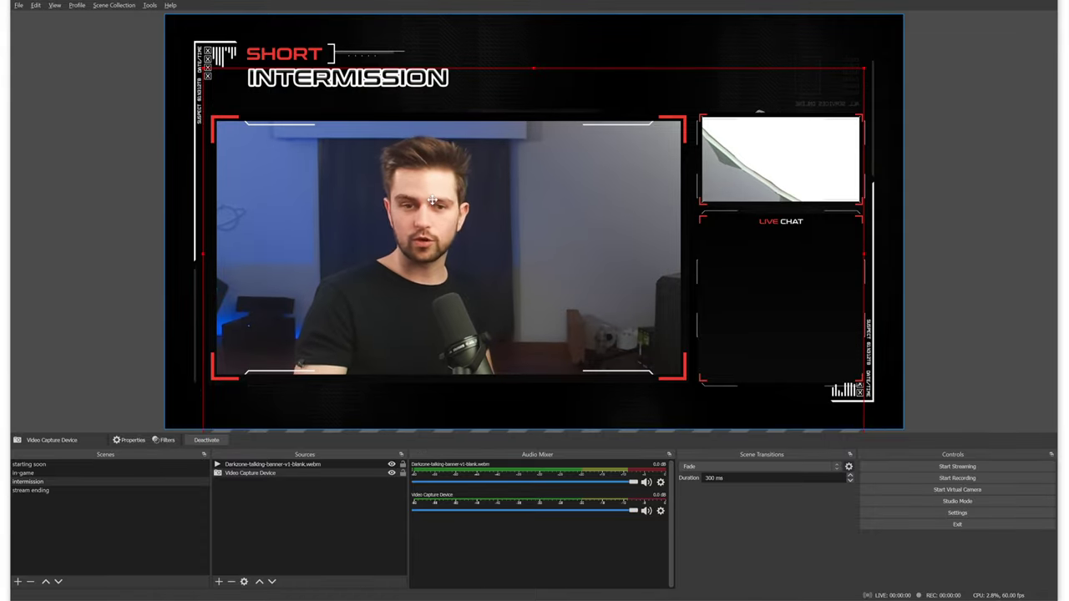
left_click(919, 188)
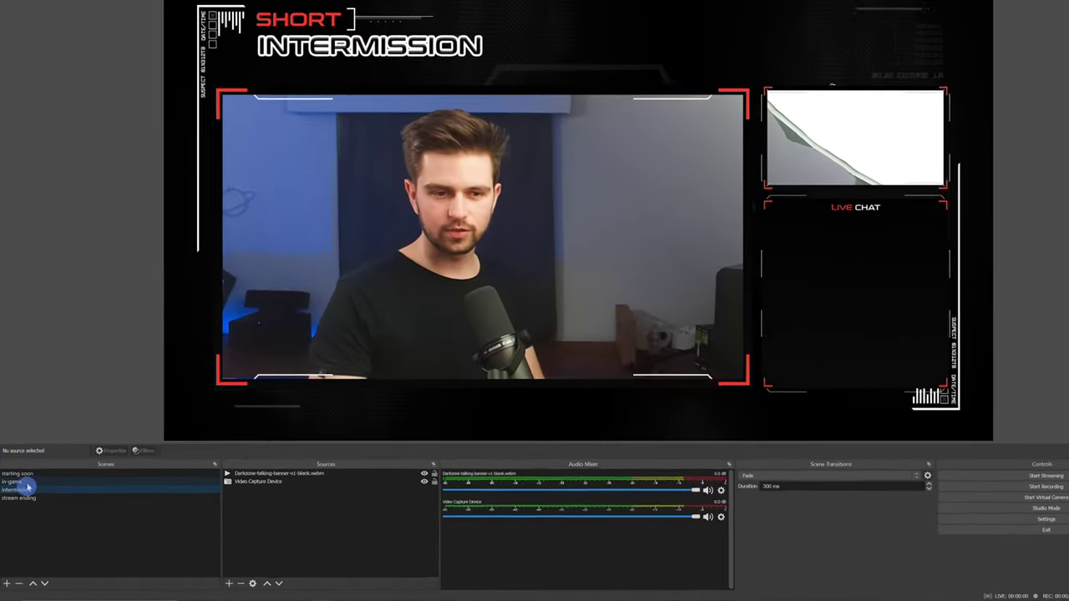
Switch to the in-game scene and add a new Game Capture source
left_click(193, 490)
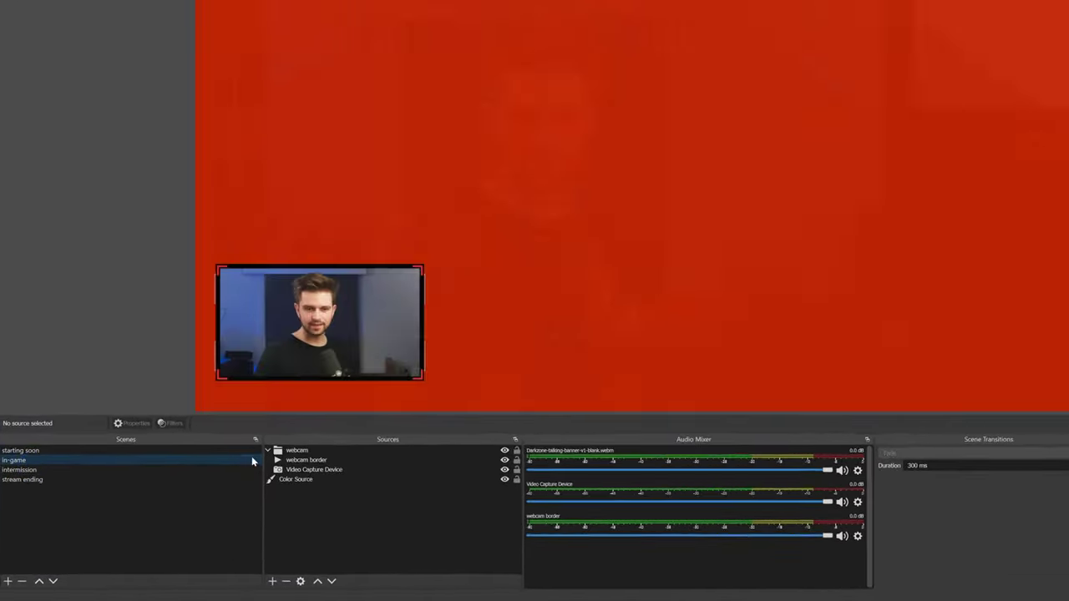
left_click(322, 579)
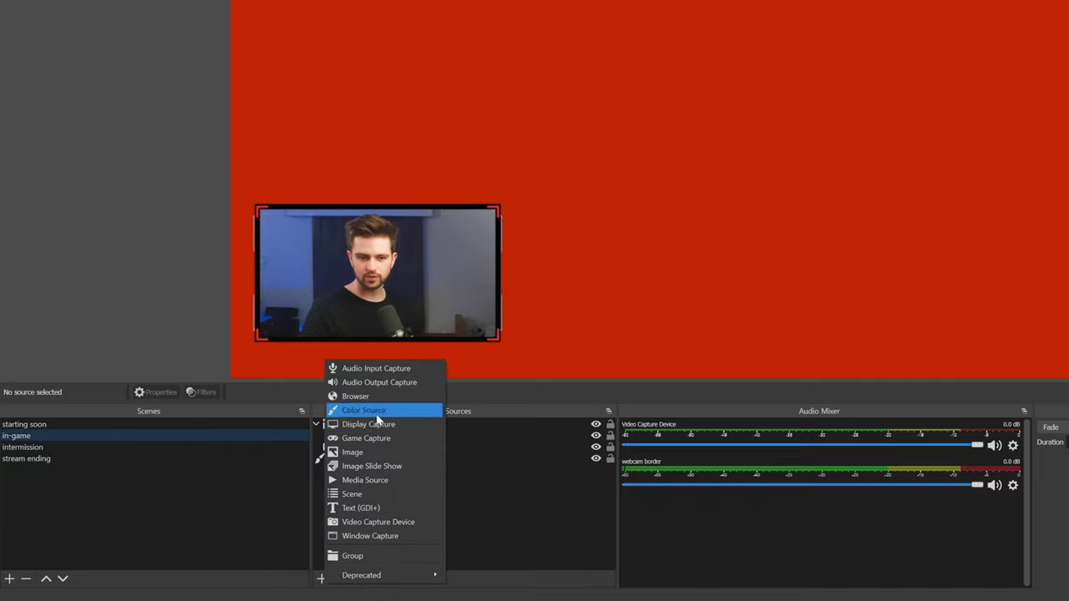
left_click(373, 440)
left_click(843, 239)
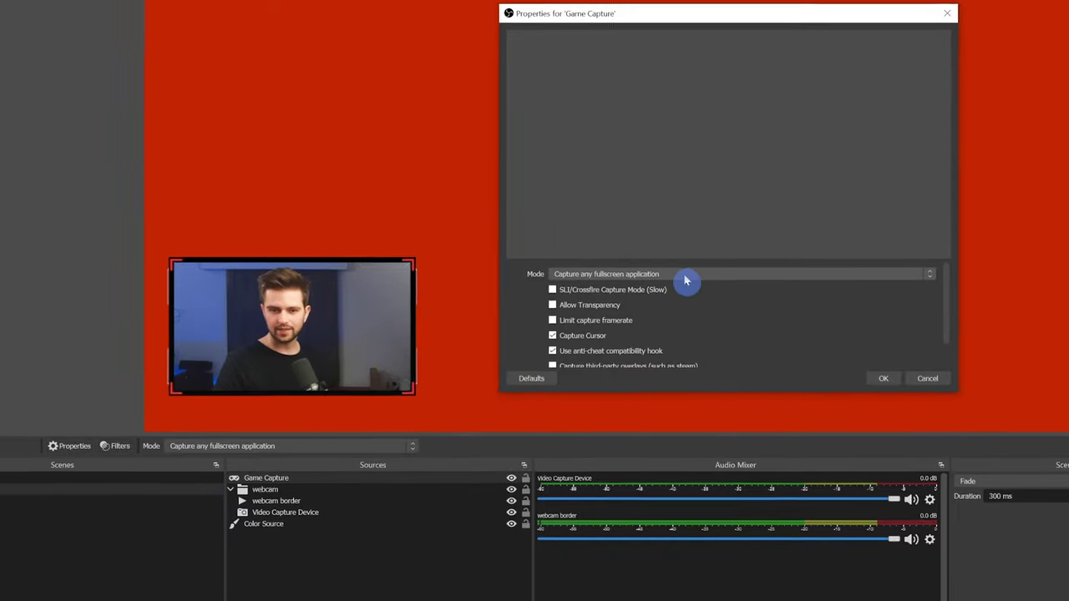
Set the game capture to Capture specific window with the Minecraft 1.18.1 - Singleplayer window, and resume the paused game
left_click(772, 222)
left_click(500, 359)
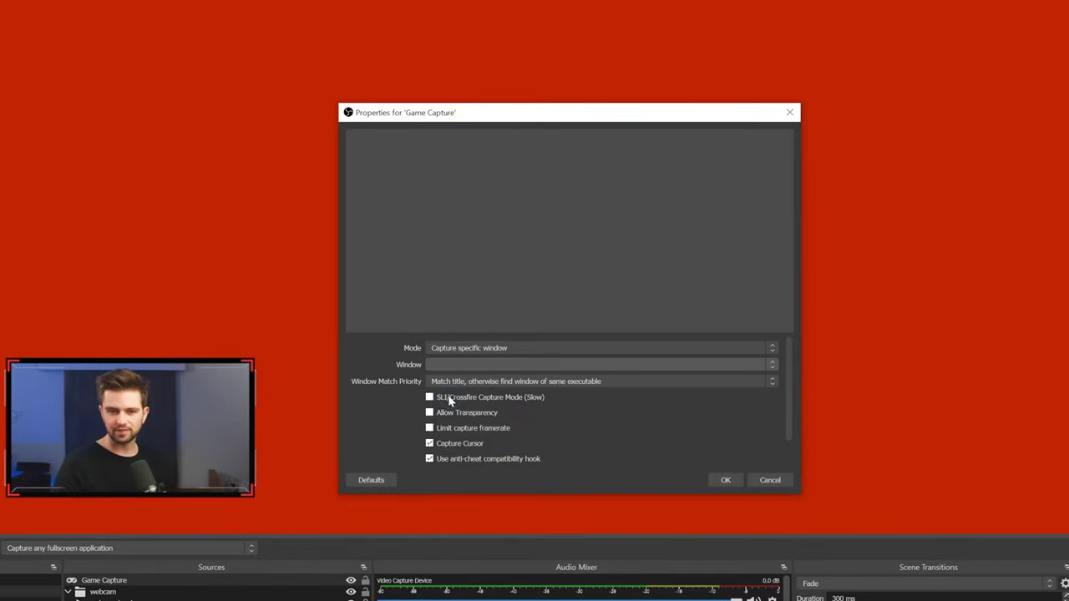
left_click(451, 365)
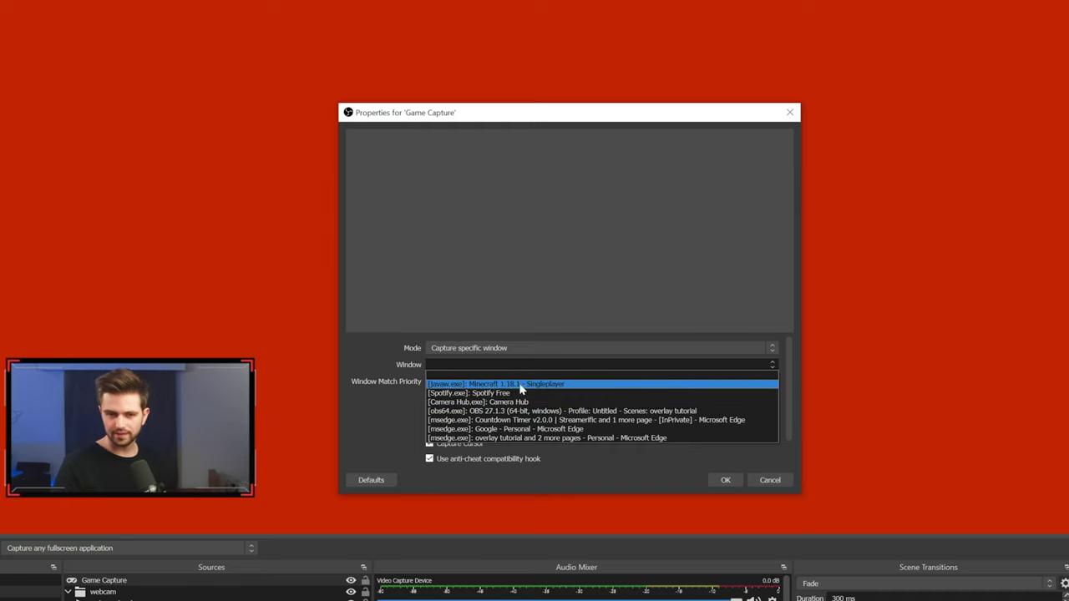
left_click(501, 383)
left_click(725, 480)
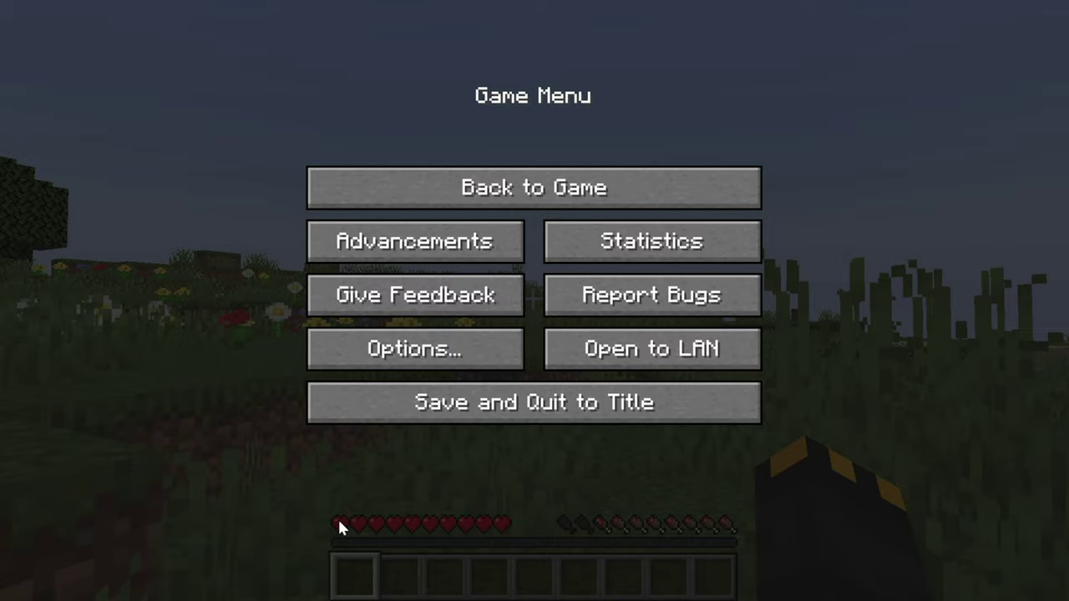
key("Escape")
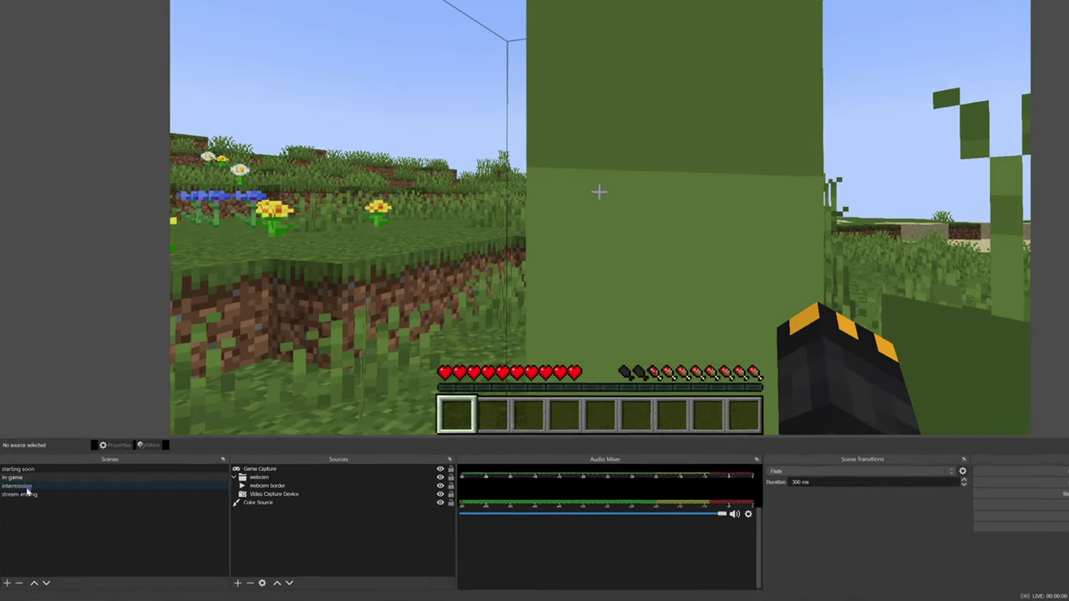
Switch to the intermission scene and add the existing Game Capture source to it
left_click(25, 498)
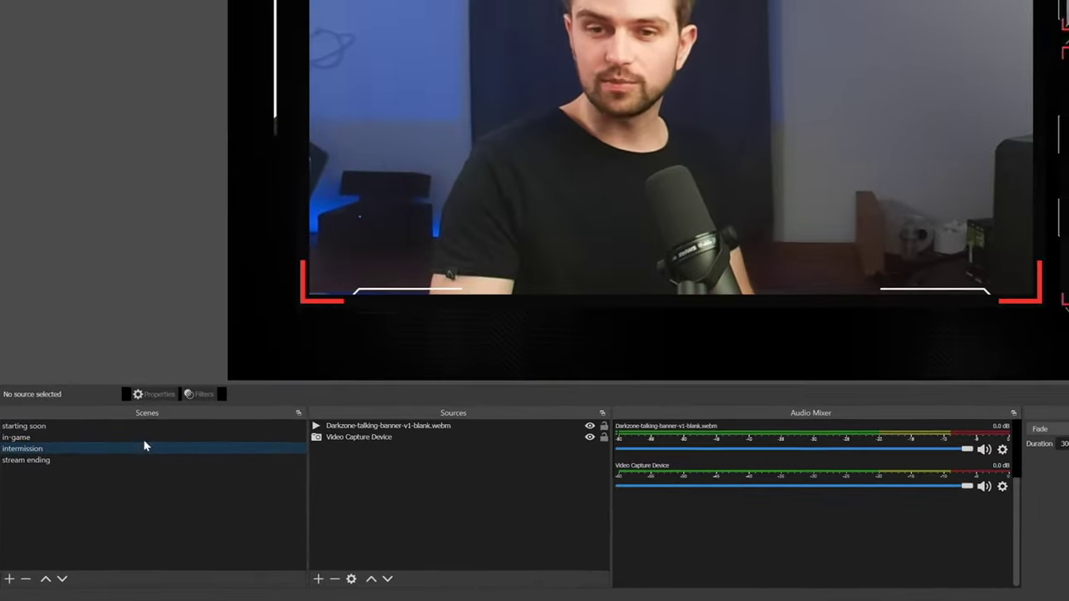
left_click(323, 580)
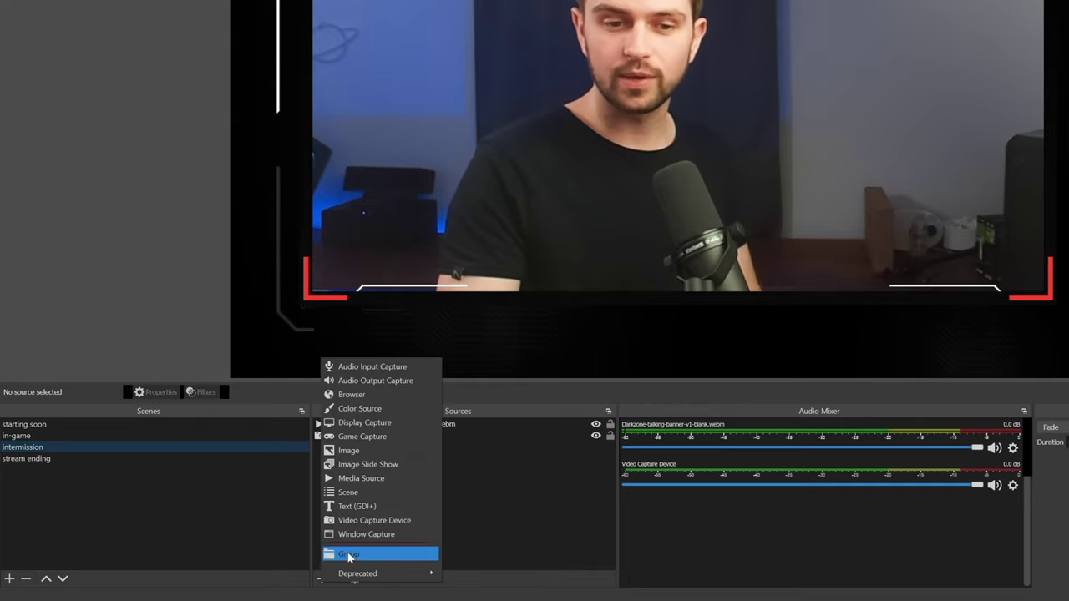
left_click(375, 436)
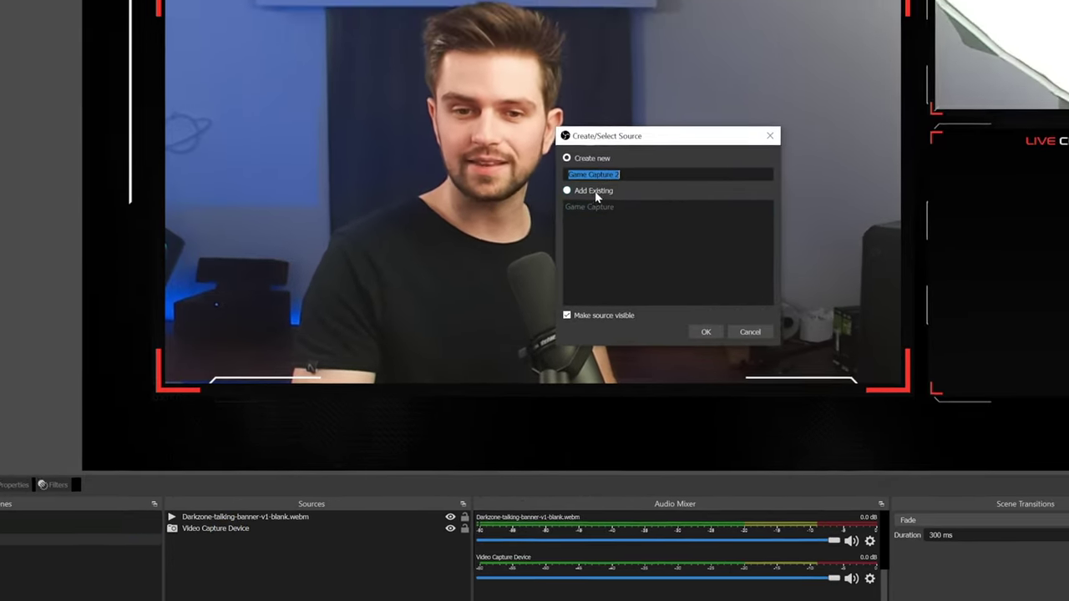
left_click(749, 98)
left_click(511, 257)
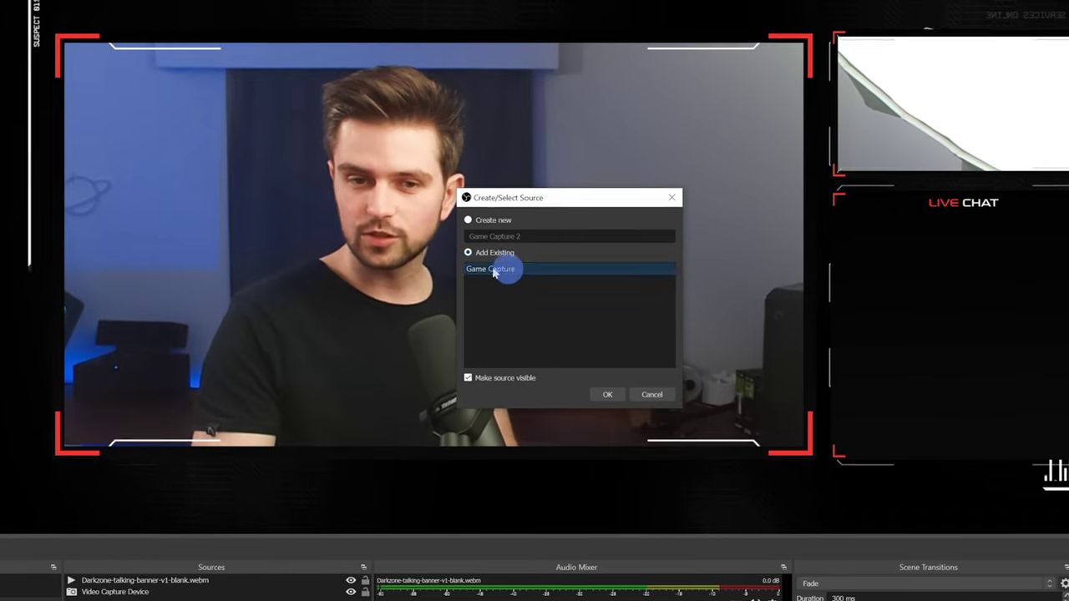
left_click(610, 395)
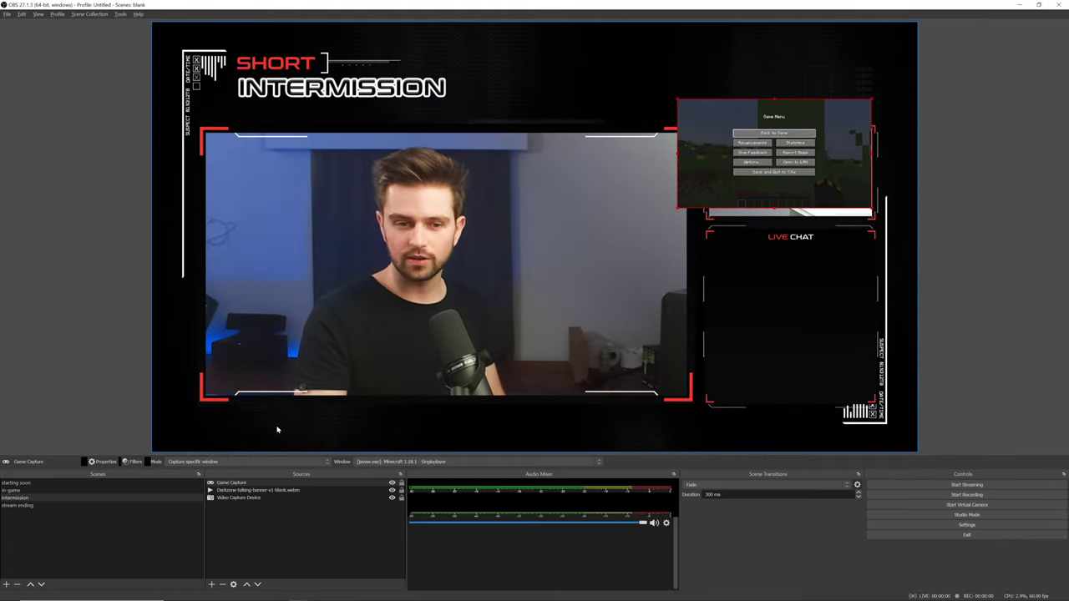
Place the game capture beneath the talking banner clip in the source order and fit it into the small frame above the live chat
left_click(235, 492)
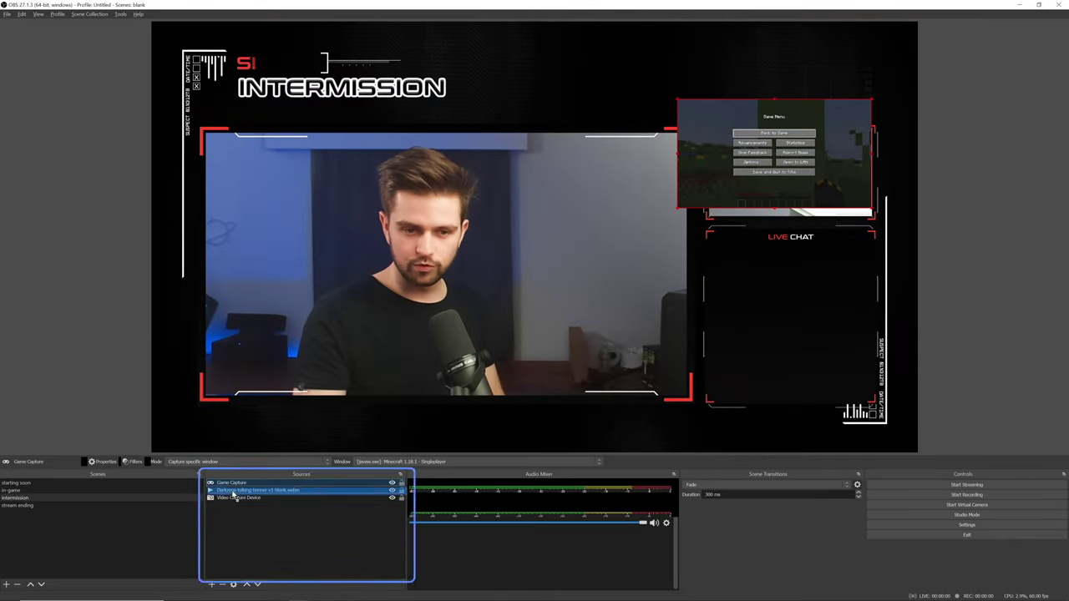
left_click_drag(236, 497, 235, 481)
left_click(728, 186)
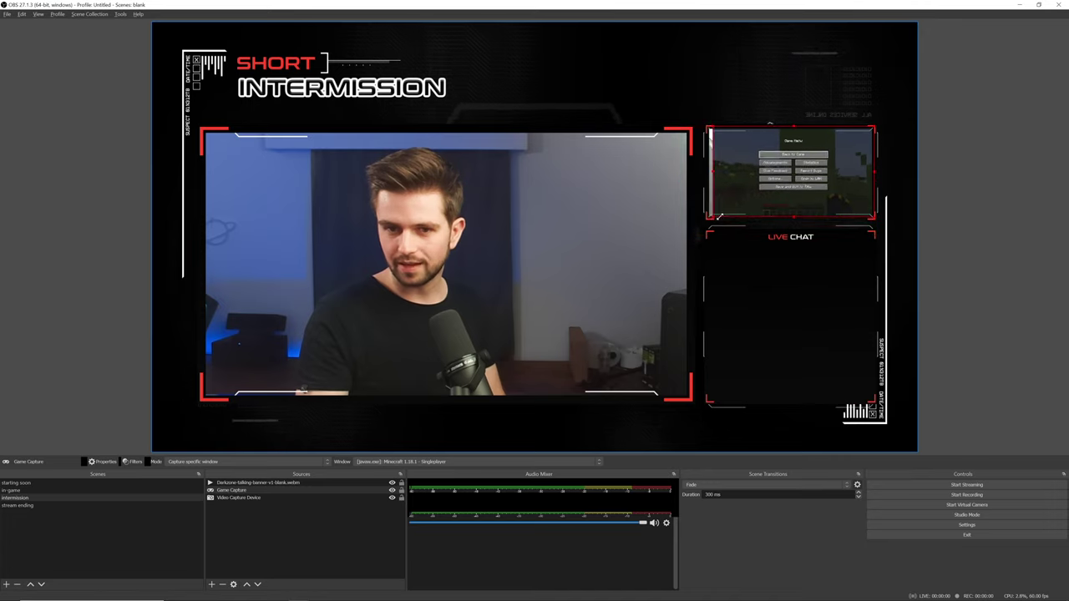
left_click(564, 314)
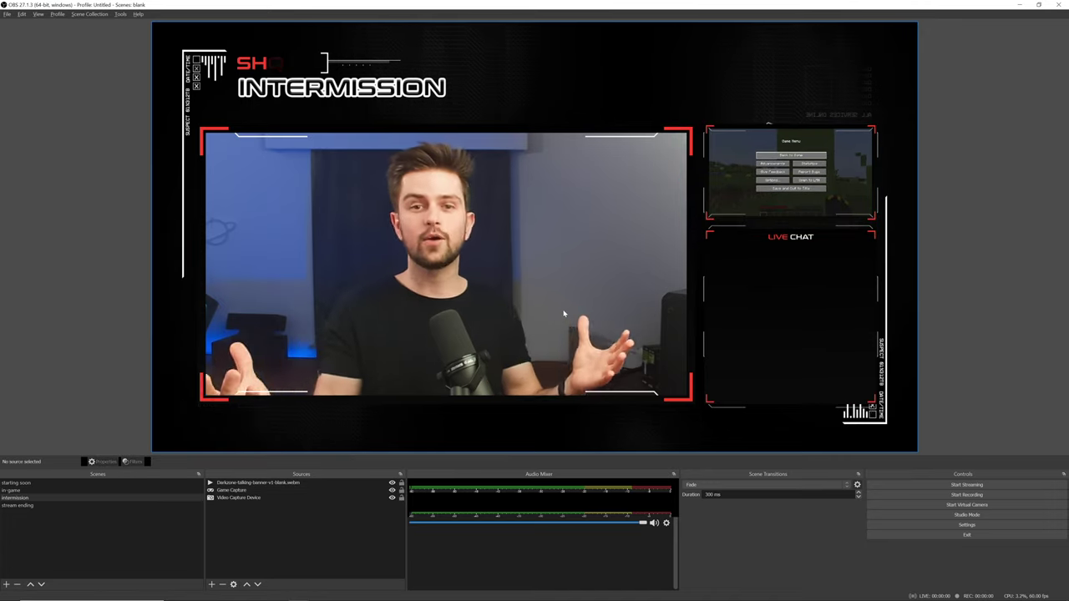
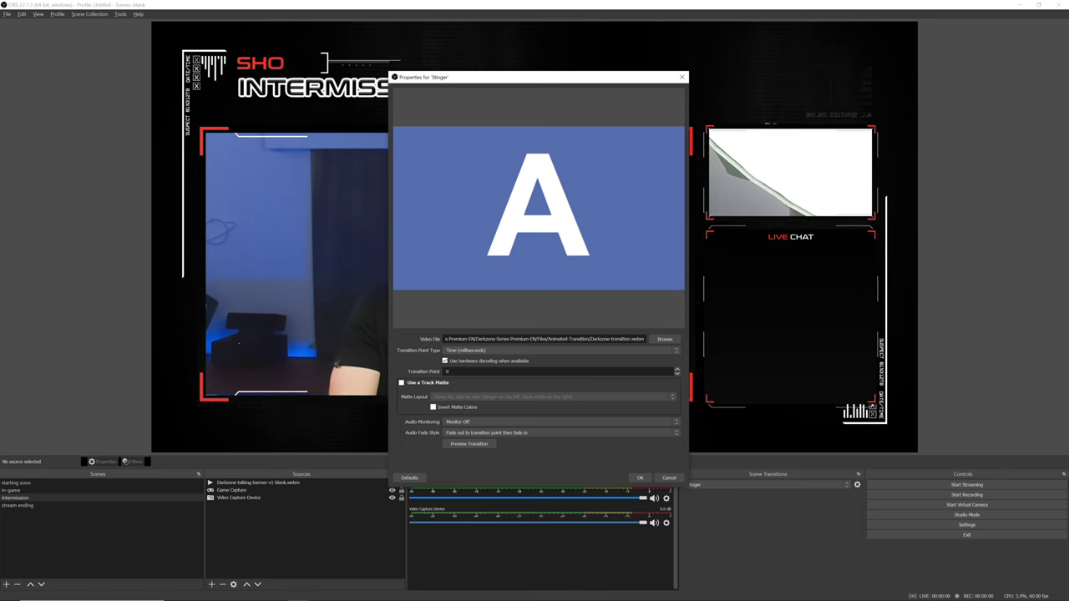
Check the video length of Darkzone-transition.webm in the Animated-Transition folder through its file properties
mouse_move(292, 595)
mouse_move(236, 594)
left_click(280, 556)
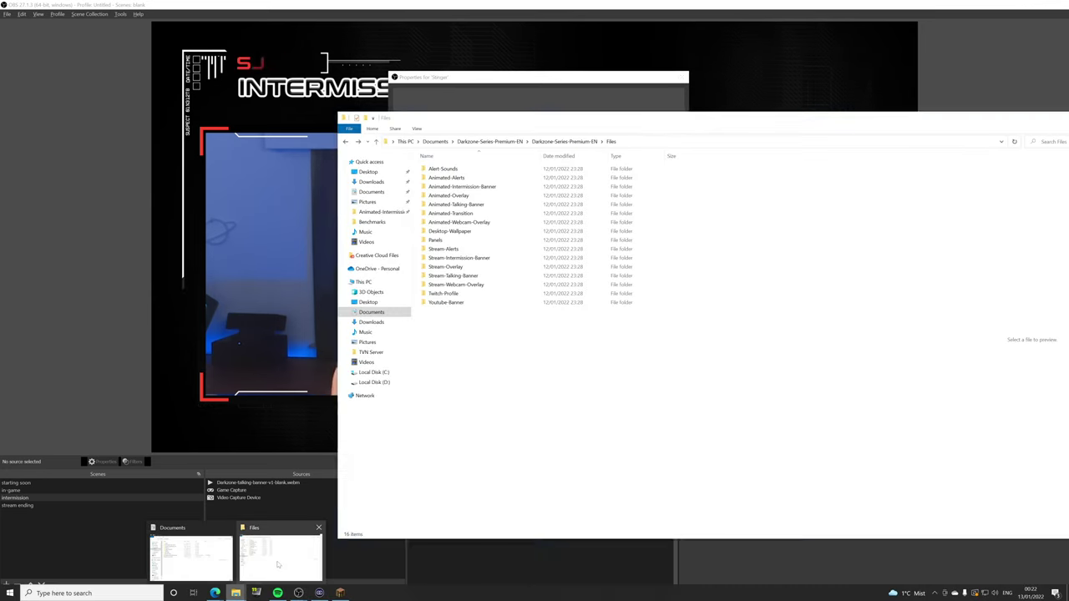
double_click(464, 213)
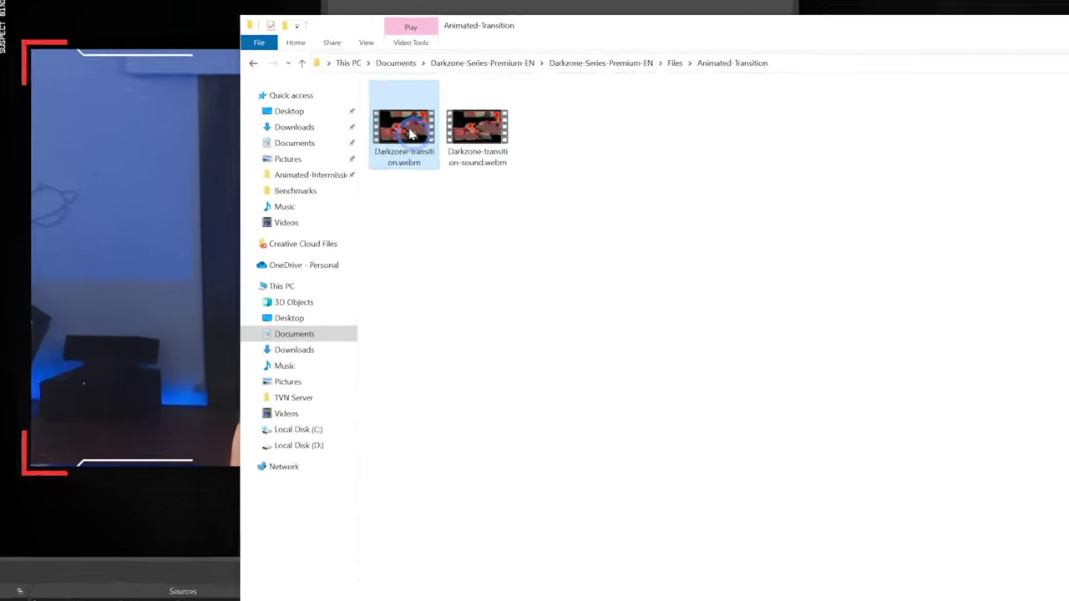
right_click(443, 183)
left_click(468, 399)
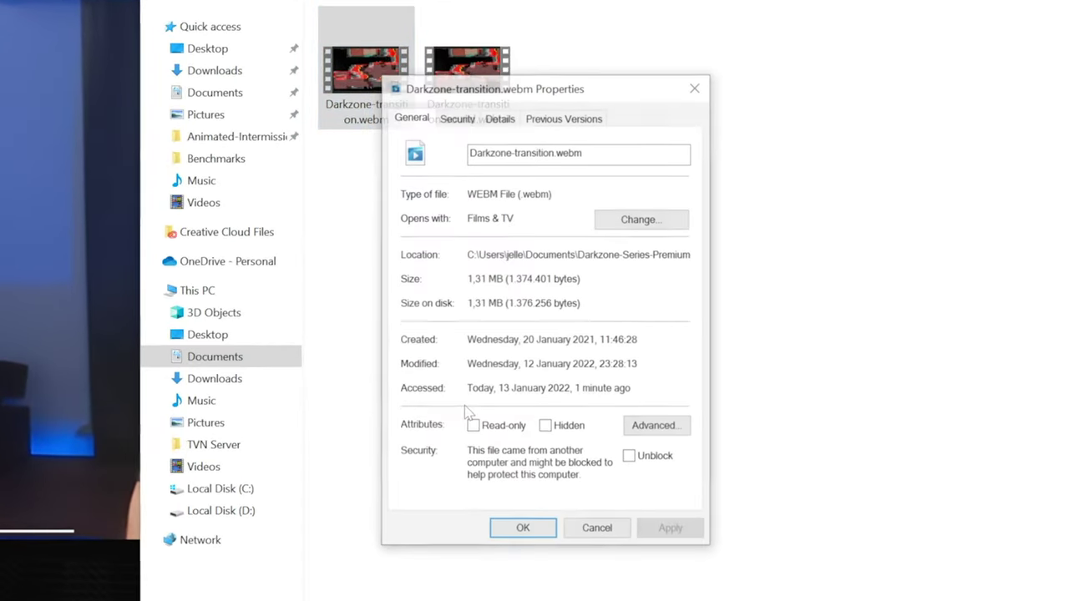
left_click(499, 125)
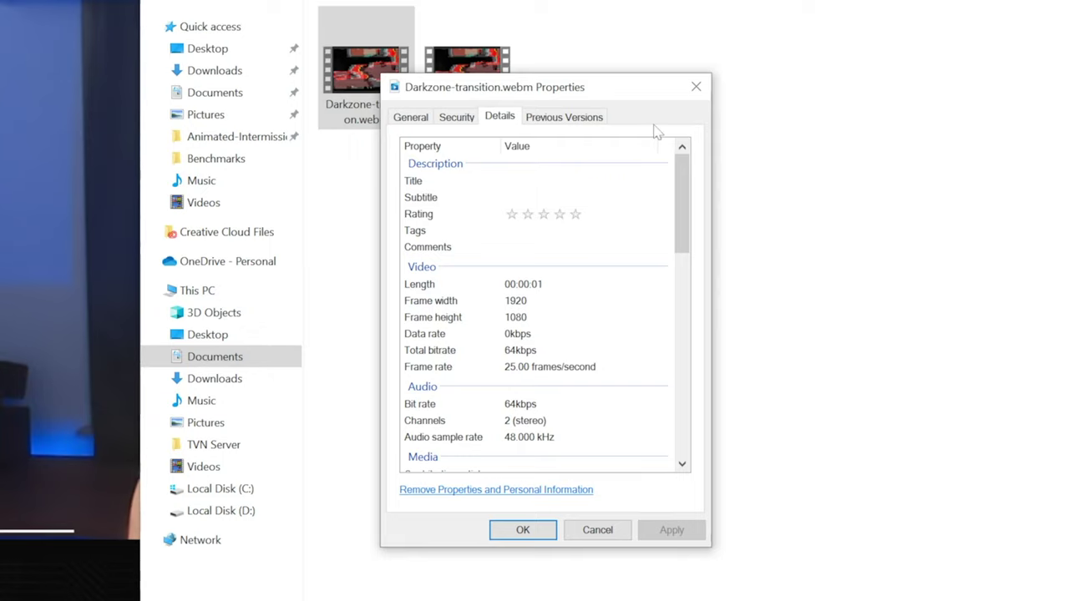
left_click(695, 86)
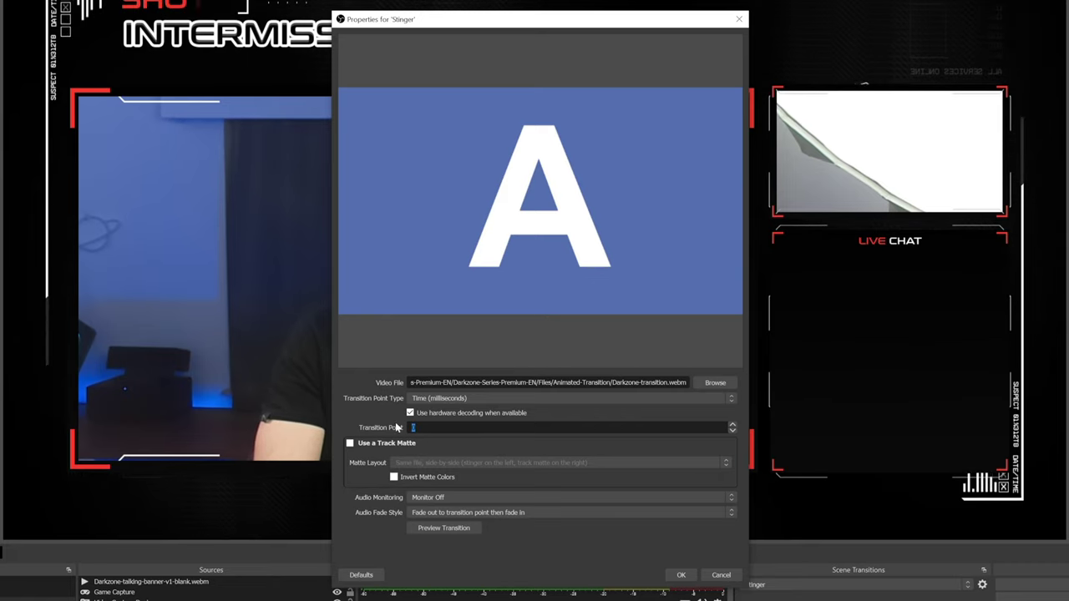
Set the stinger's transition point to 500 milliseconds and select Stinger as the active scene transition
type("5")
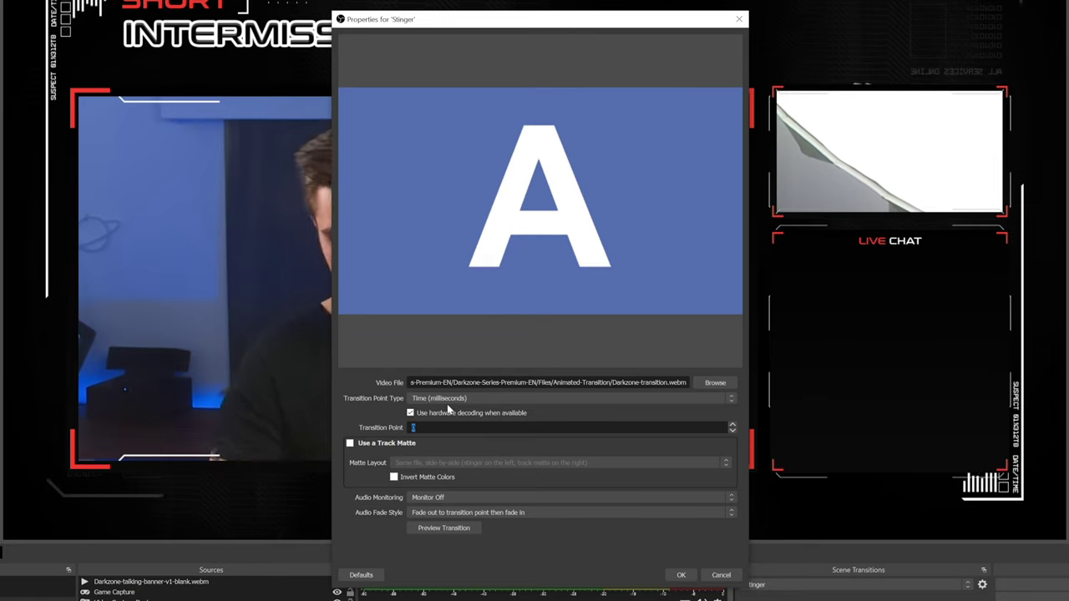
type("00")
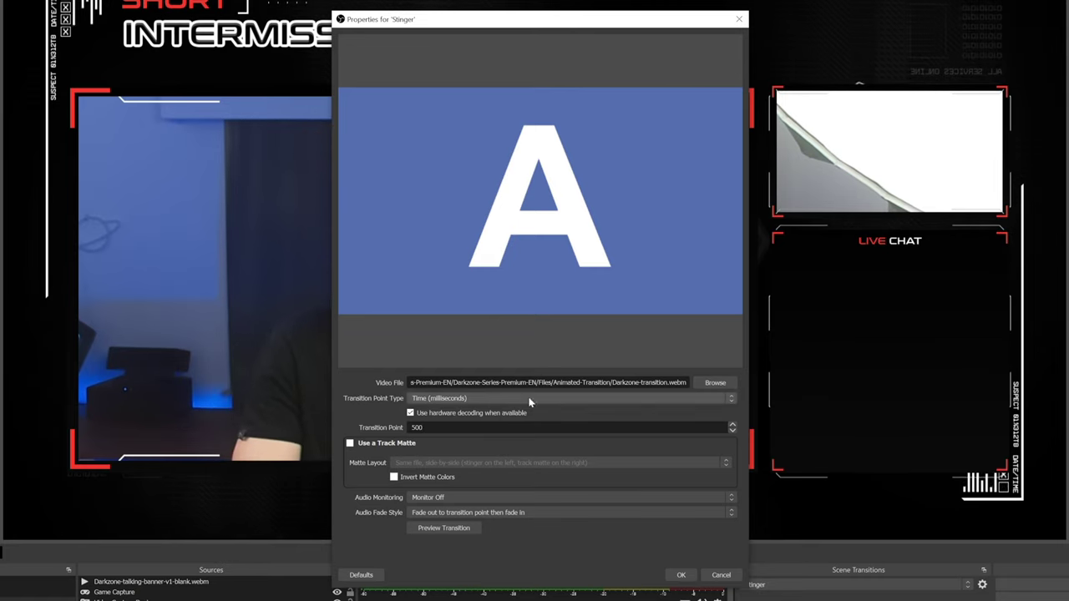
left_click(683, 575)
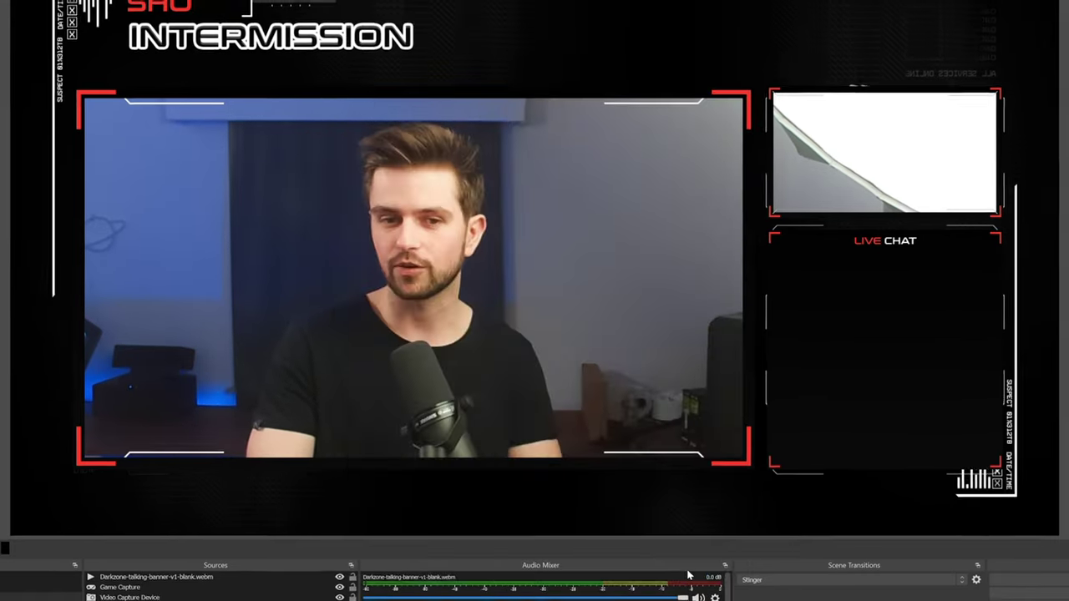
left_click(767, 587)
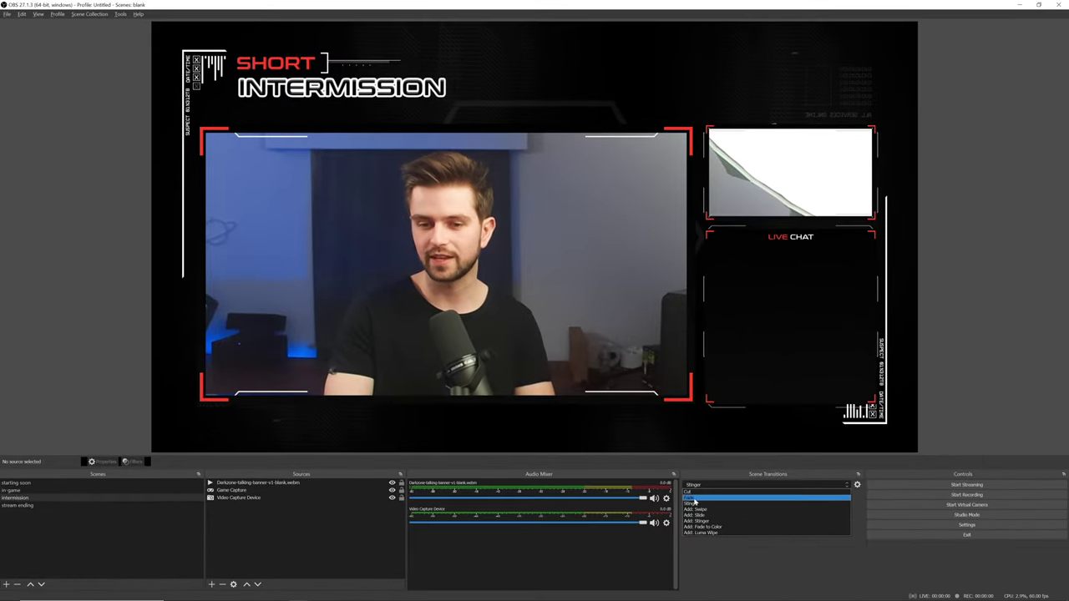
left_click(714, 505)
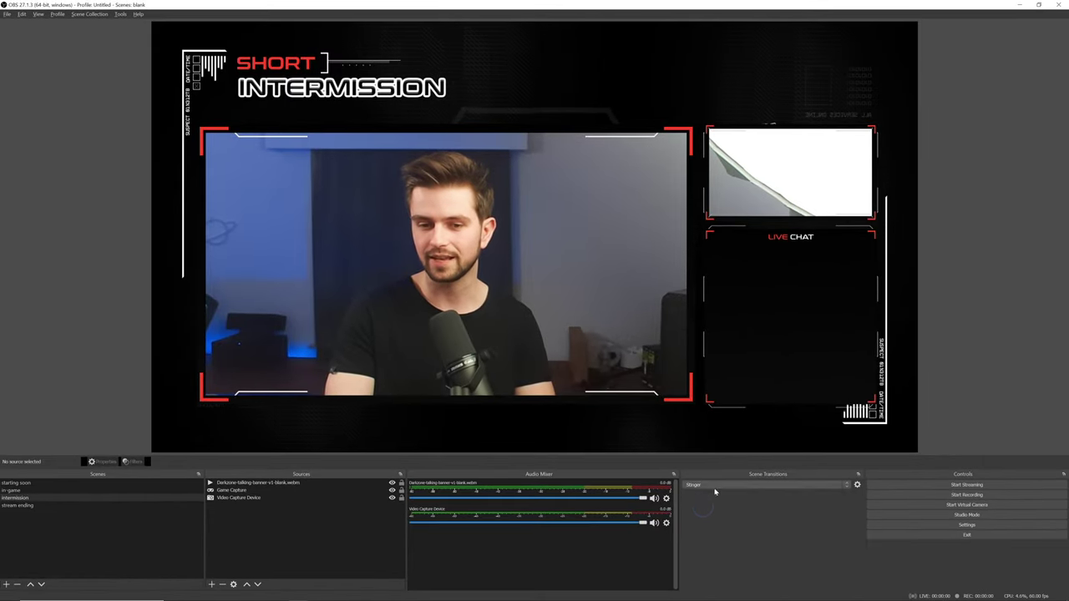
Preview the stinger transition by switching between the in-game, stream ending, intermission and starting soon scenes
left_click(25, 491)
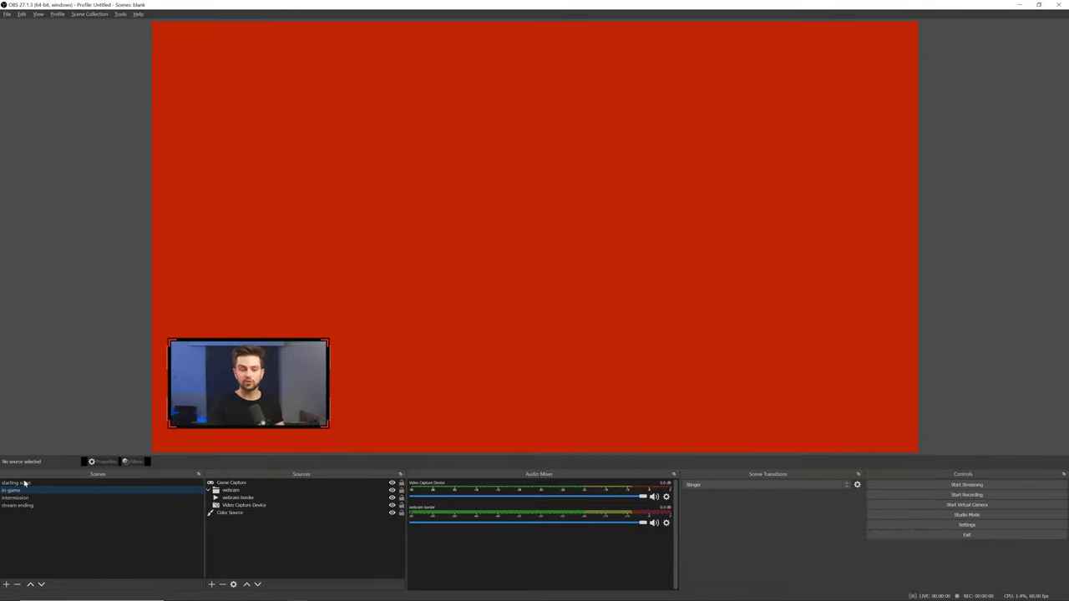
left_click(19, 505)
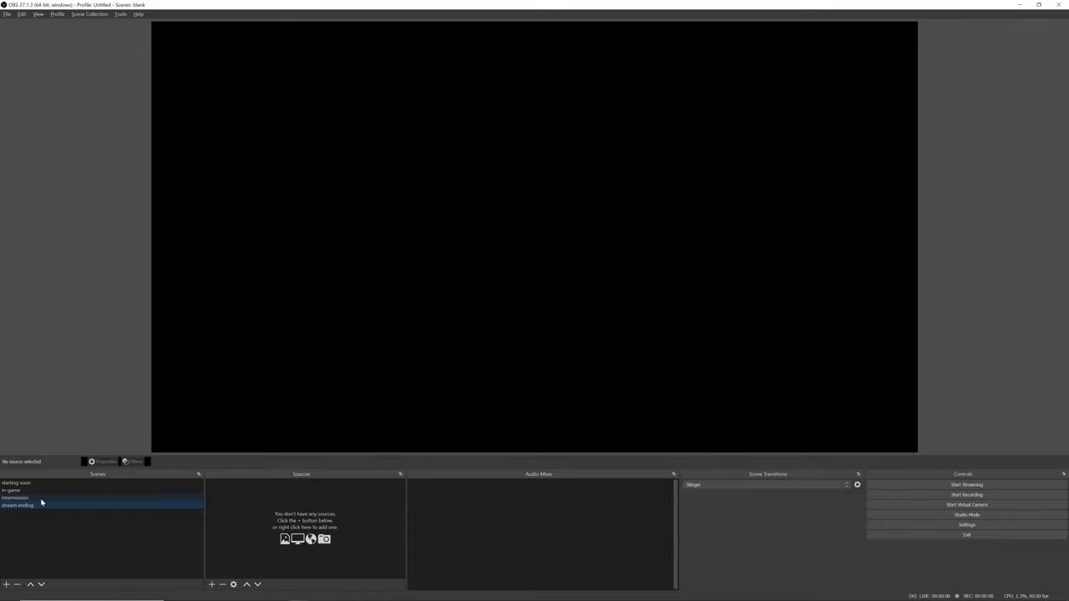
left_click(41, 498)
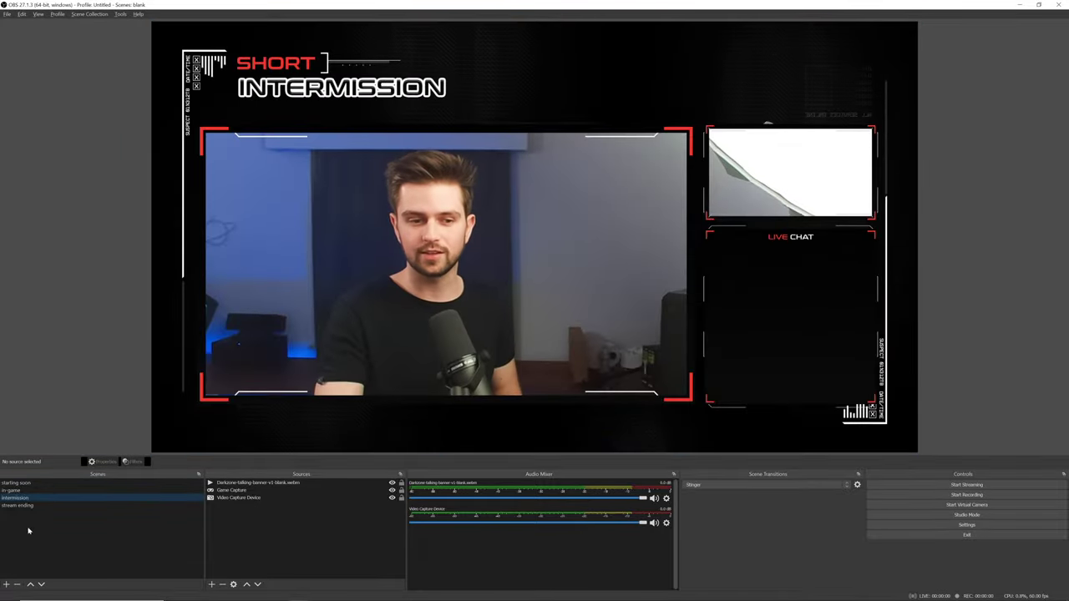
left_click(21, 490)
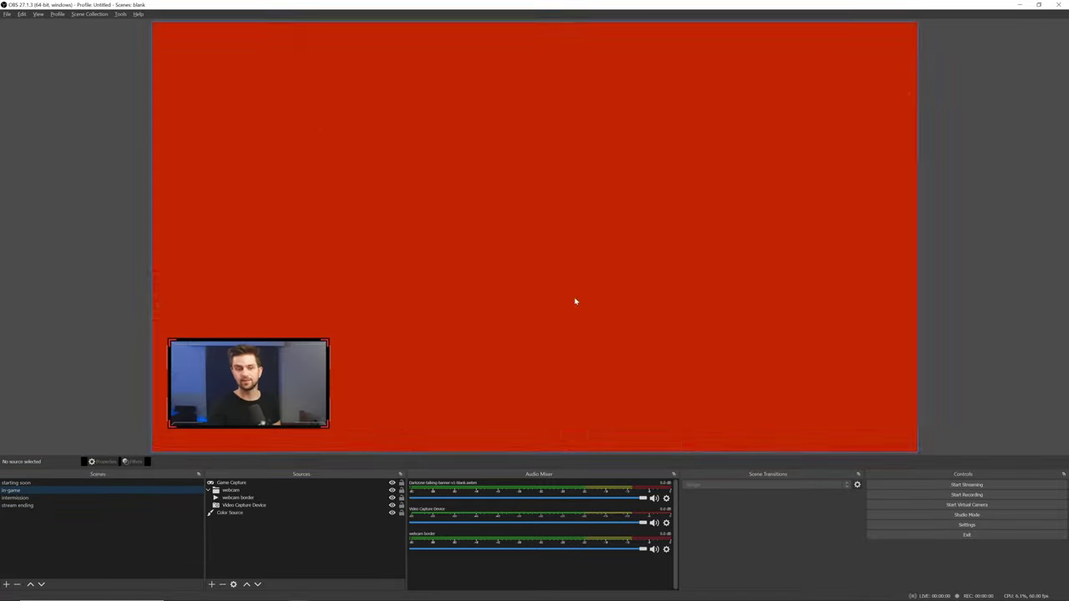
left_click(50, 483)
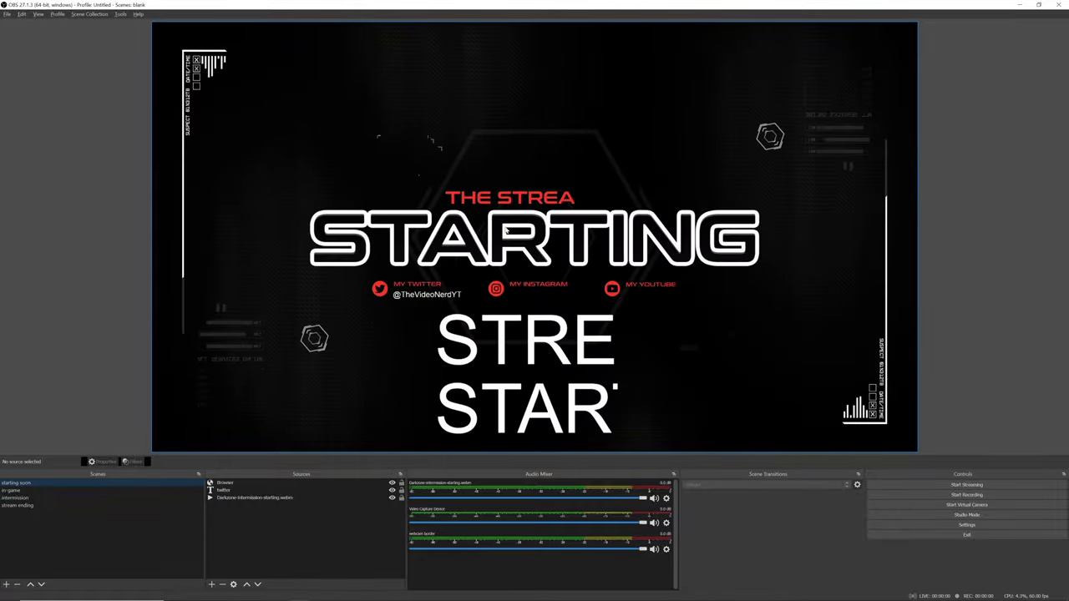
Set the width of the countdown browser source in the starting soon scene to 1500
left_click(531, 368)
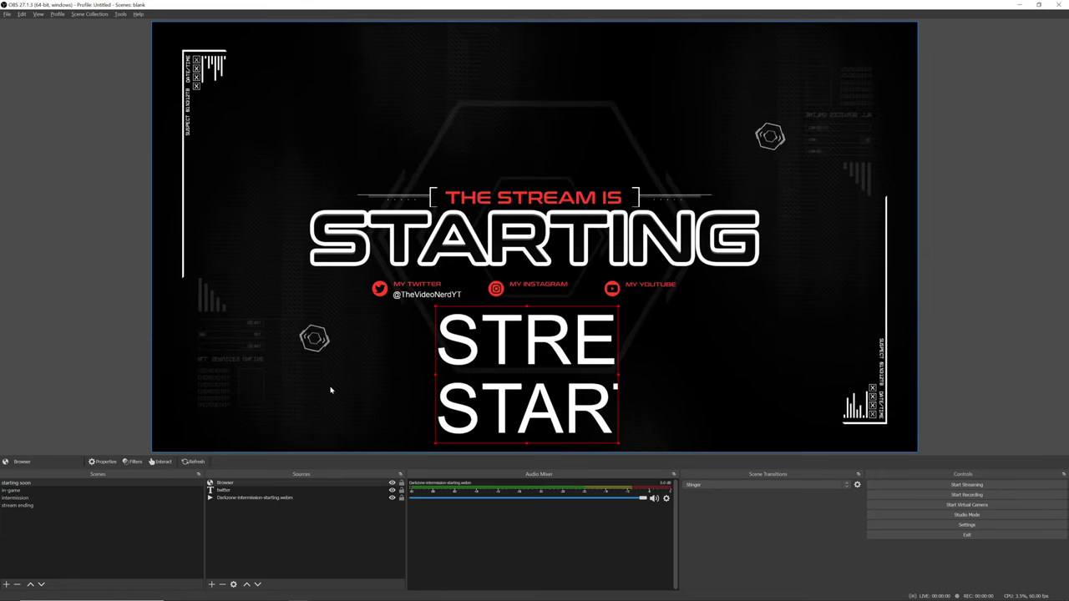
double_click(440, 422)
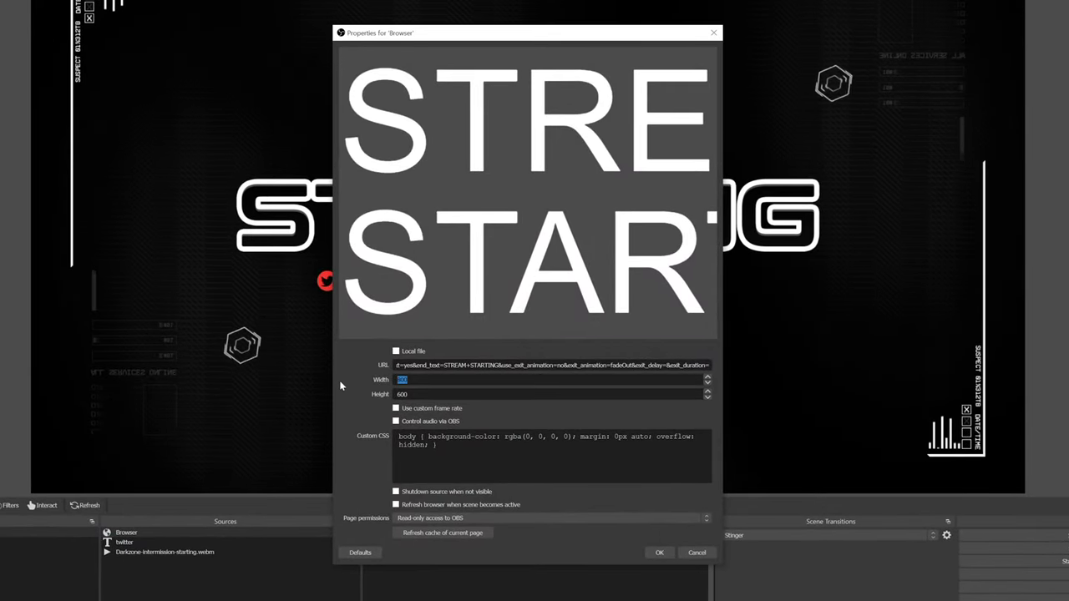
type("1500")
left_click(672, 554)
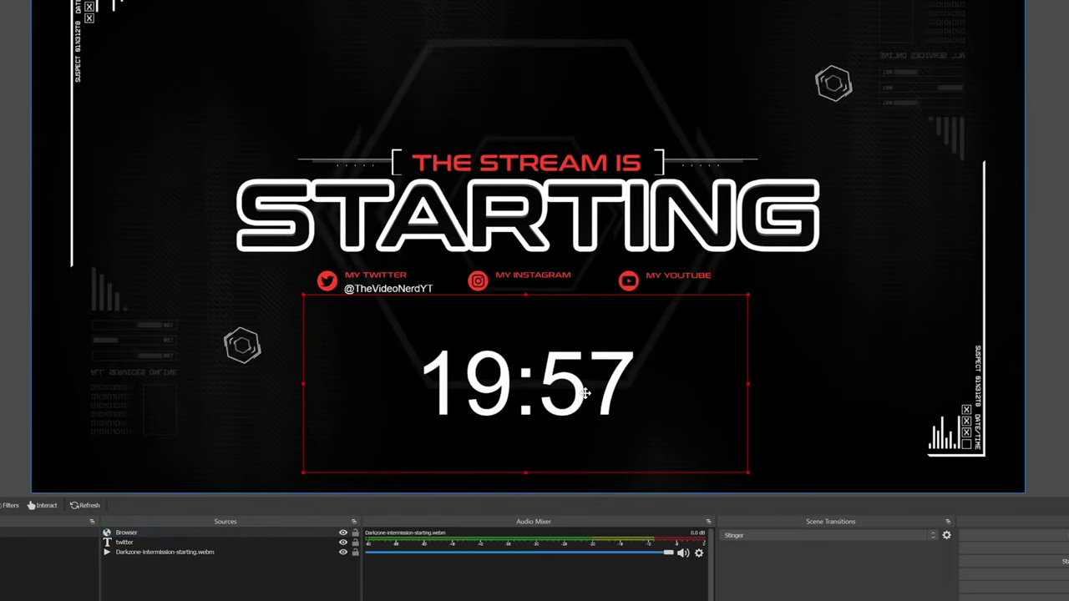
Review the browser source's size properties and shift the countdown slightly down and to the left beneath the social media row
double_click(126, 531)
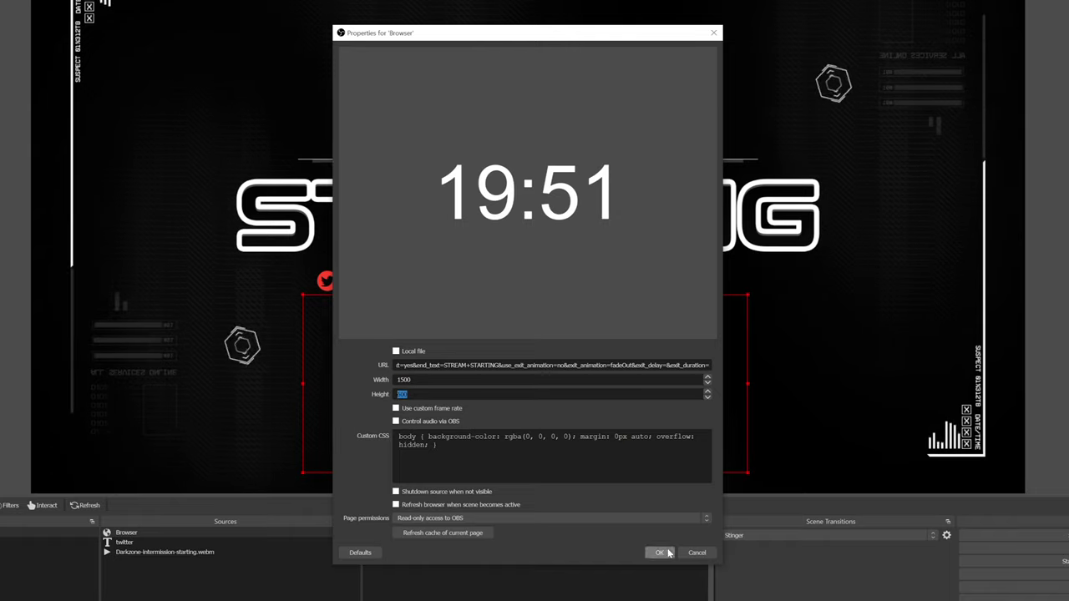
key("Return")
left_click_drag(513, 425, 496, 420)
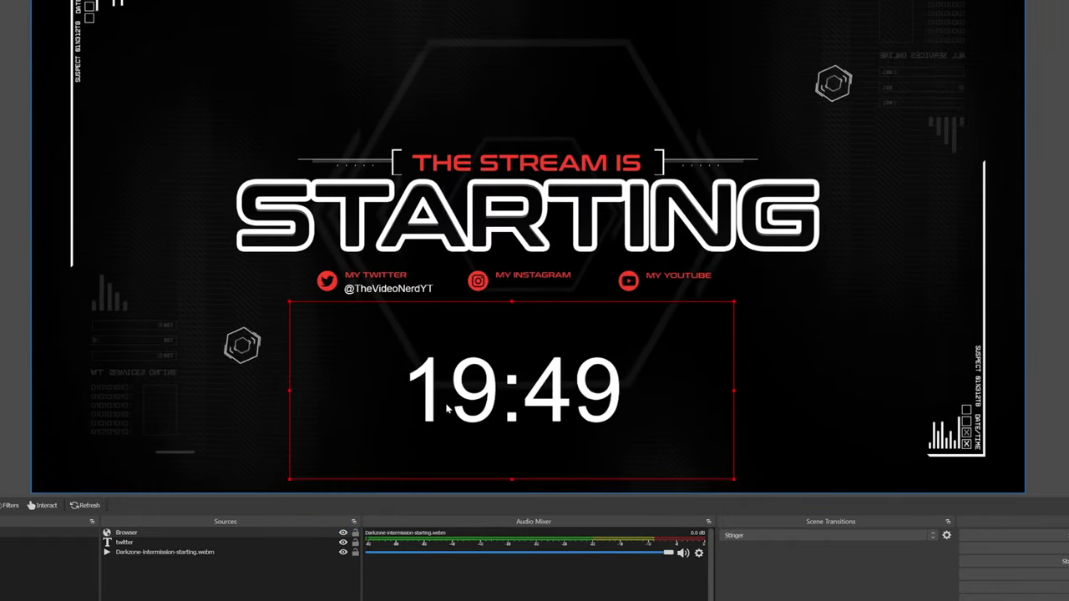